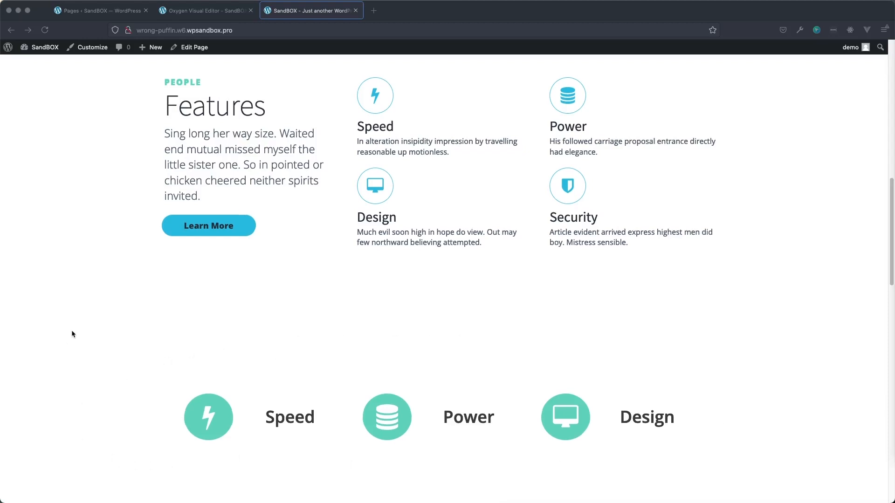
# Examine the published page's Features section and the Speed, Power and Design icon row, including the Speed item's hover effect
pyautogui.scroll(2, 74, 345)
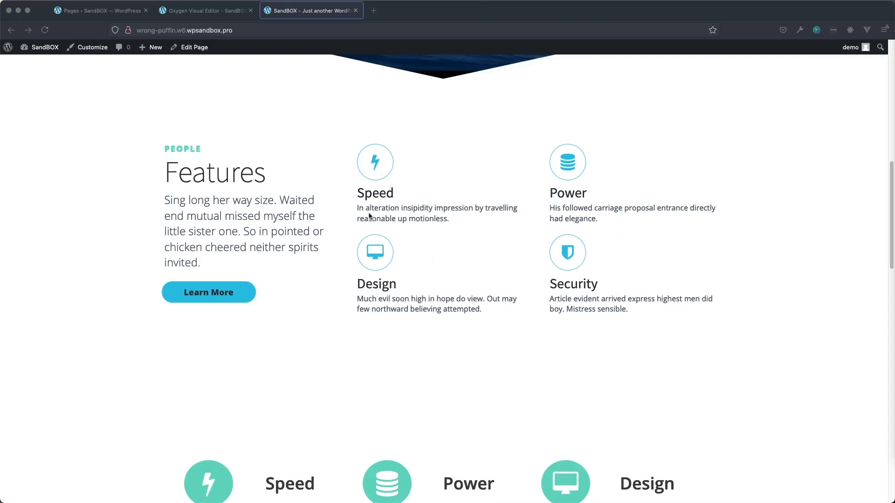
pyautogui.scroll(-2, 488, 242)
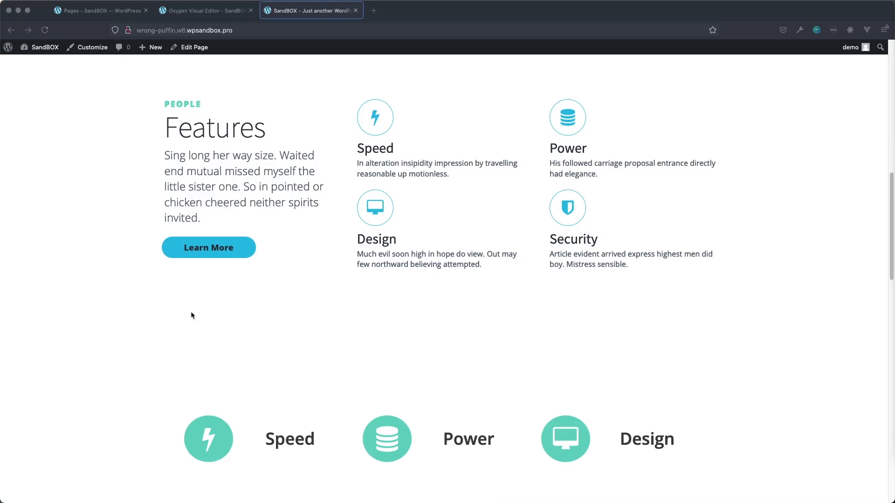
pyautogui.scroll(-2, 211, 310)
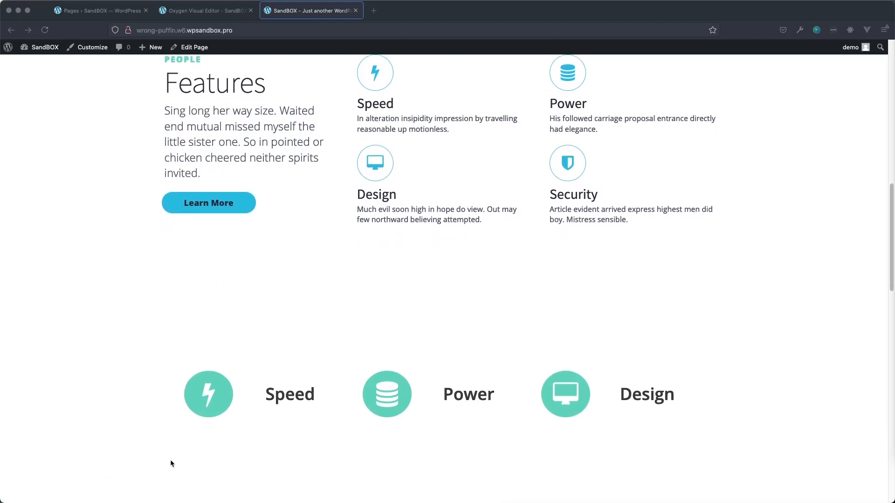
pyautogui.moveTo(288, 425)
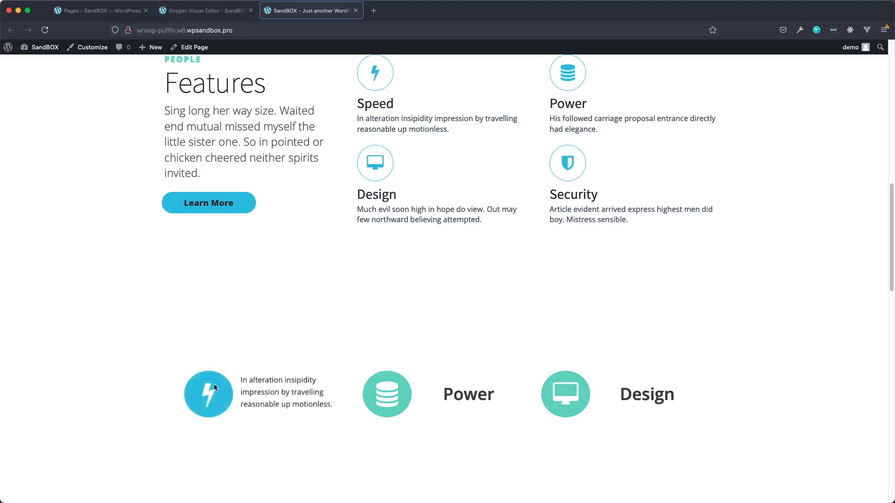
# Switch to the Oxygen Visual Editor and add a new section directly below the Features One Row section
pyautogui.click(193, 9)
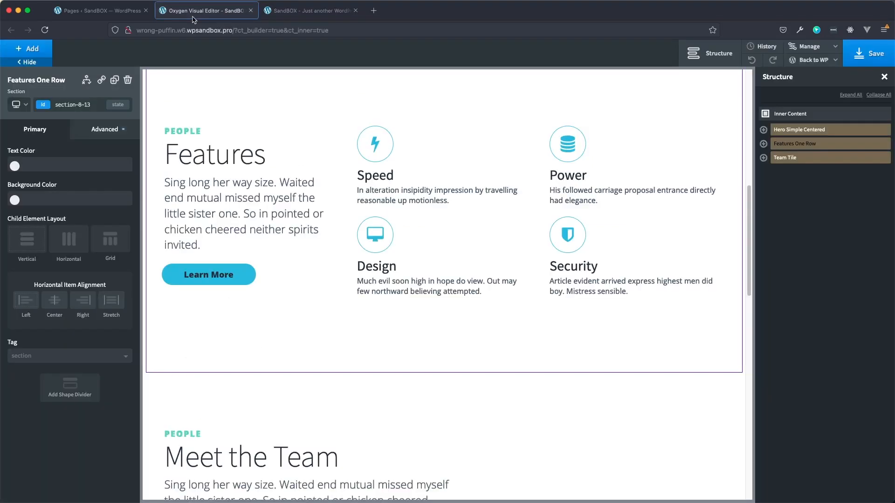
pyautogui.scroll(-1, 373, 280)
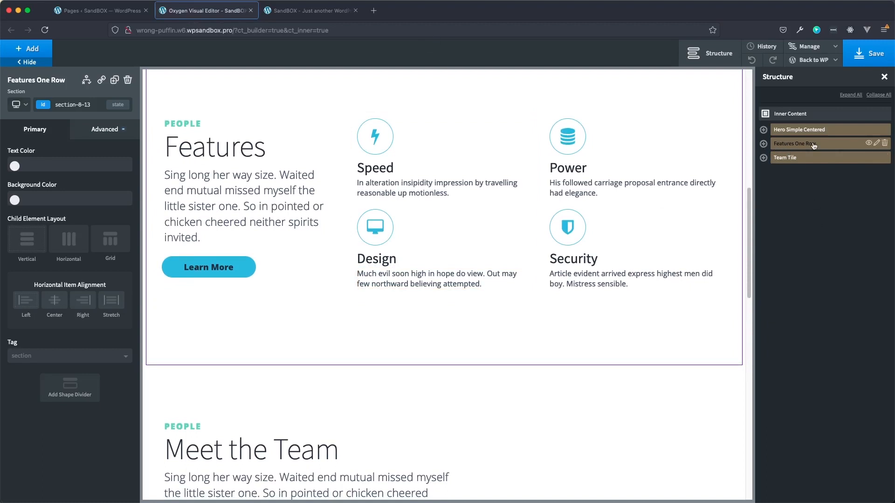
pyautogui.click(32, 48)
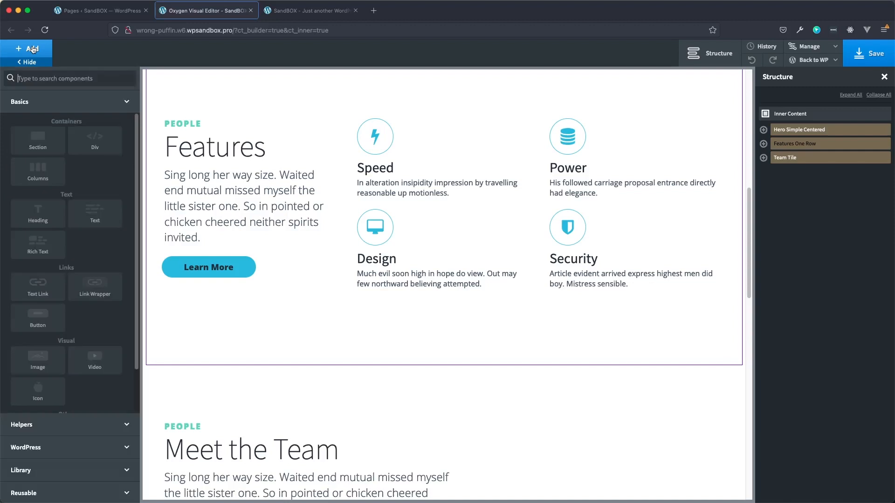
pyautogui.click(31, 141)
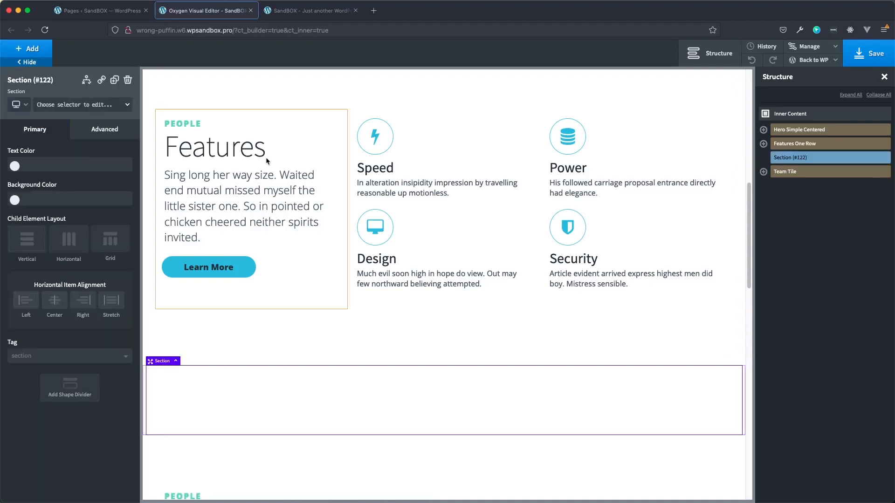
# Add a div inside the new section, nest a second div within it, and expand the section's structure
pyautogui.click(26, 49)
pyautogui.click(96, 138)
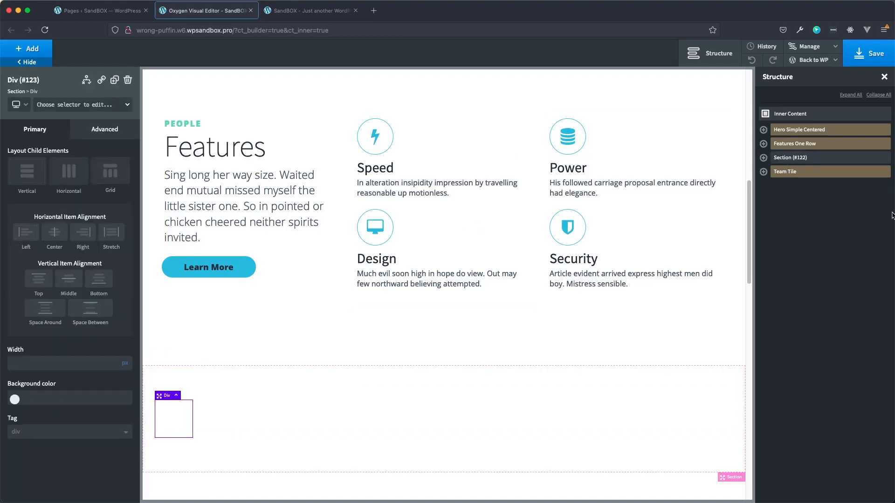
pyautogui.click(28, 49)
pyautogui.click(96, 140)
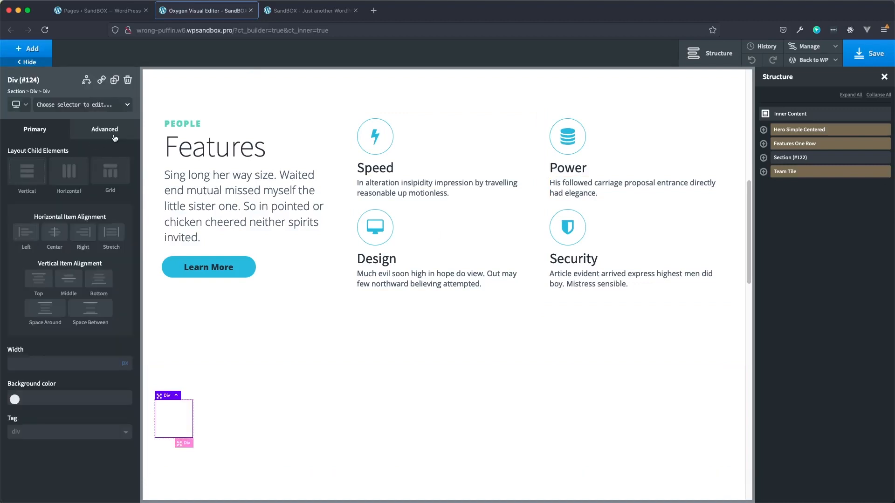
pyautogui.click(763, 158)
pyautogui.click(778, 171)
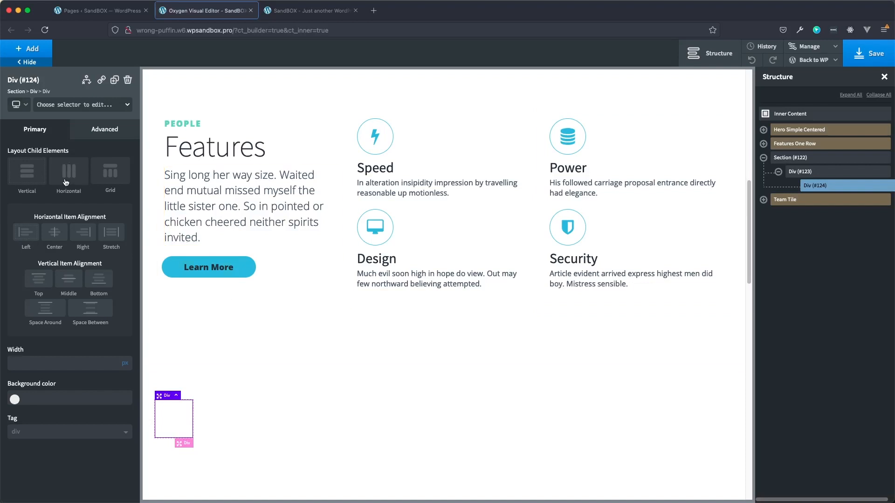
# Add an Icon, a Heading and a Text element inside the inner div
pyautogui.click(26, 54)
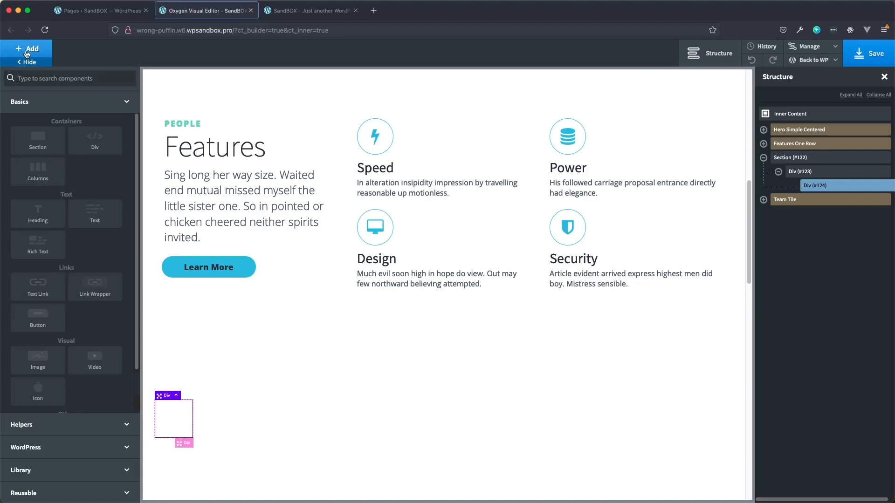
pyautogui.write('ico')
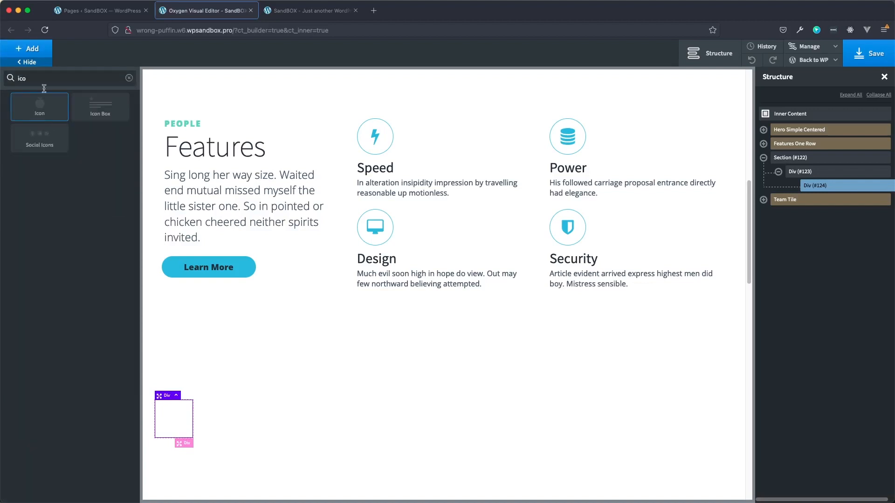
pyautogui.click(48, 118)
pyautogui.click(22, 48)
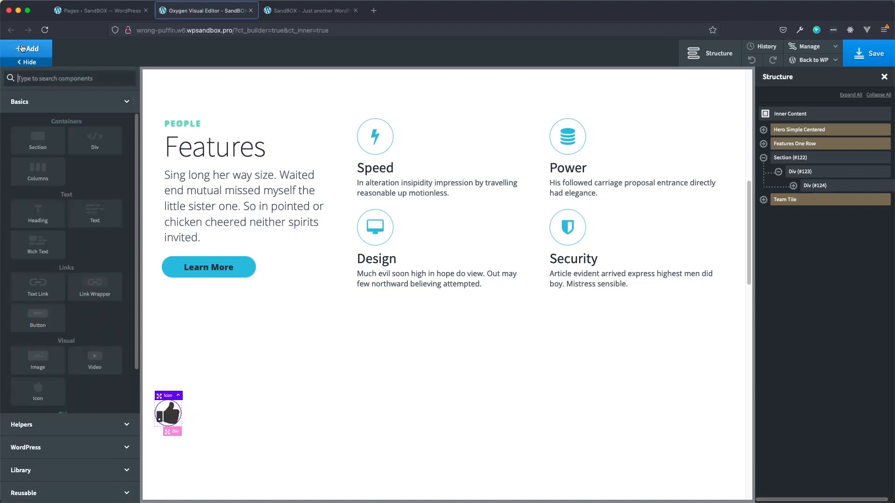
pyautogui.write('he')
pyautogui.click(39, 108)
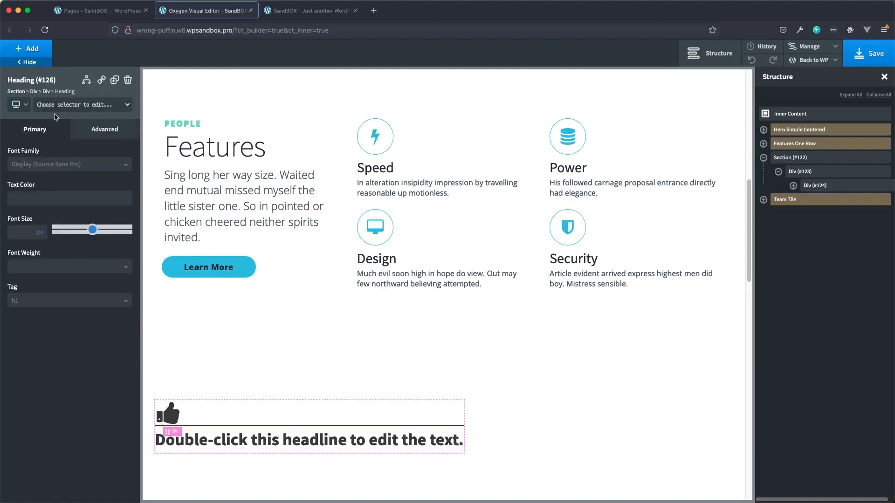
pyautogui.click(25, 50)
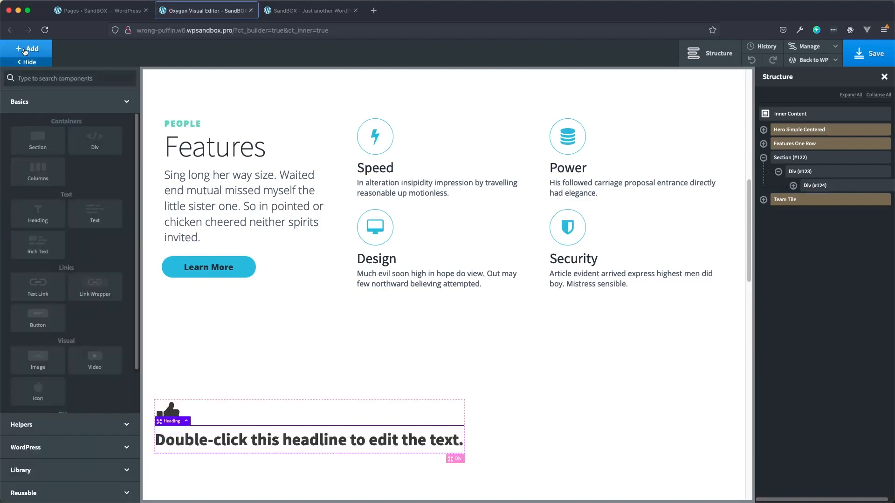
pyautogui.write('te')
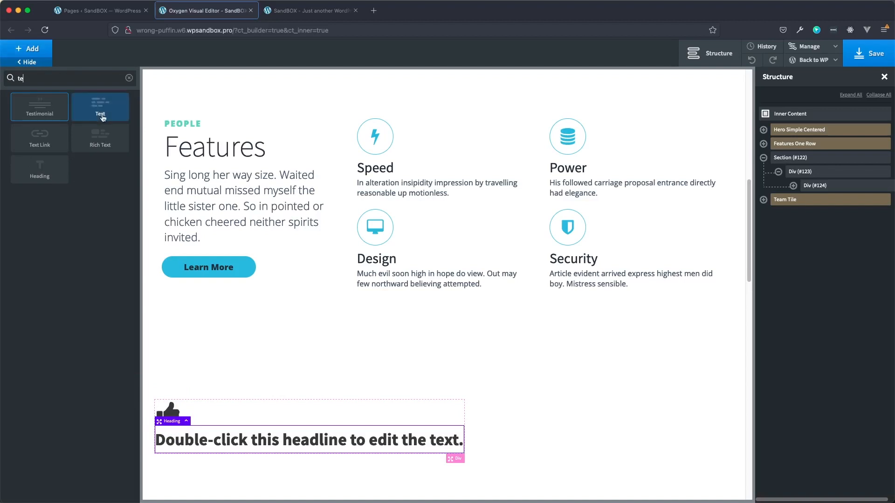
pyautogui.click(103, 116)
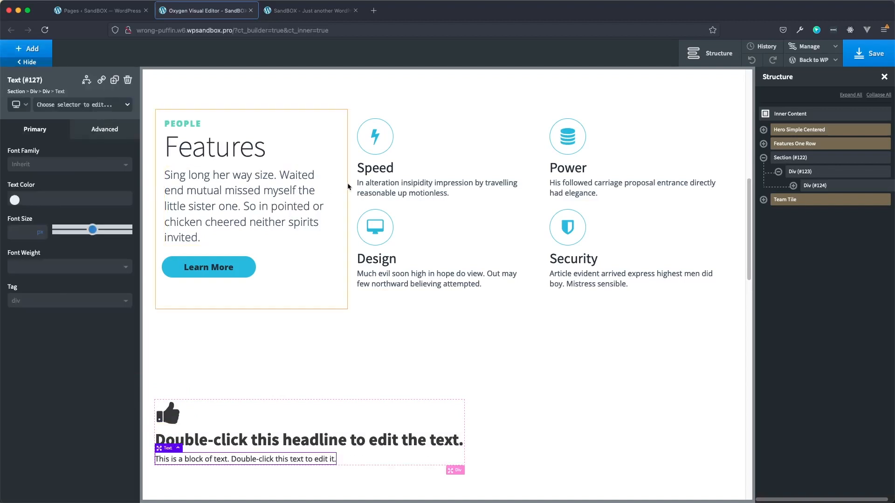
# Replace the new heading's placeholder with "Speed", copied from the Features section
pyautogui.doubleClick(389, 168)
pyautogui.press('super+c')
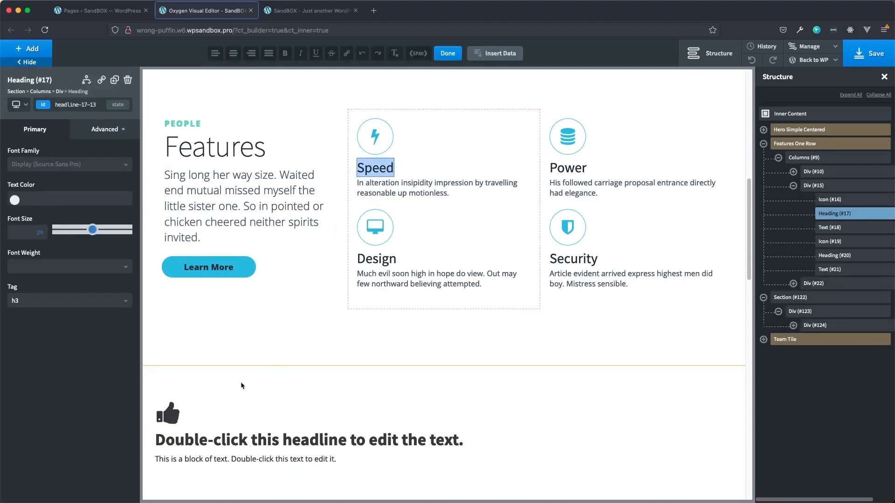
pyautogui.doubleClick(189, 438)
pyautogui.press('super+a')
pyautogui.press('super+v')
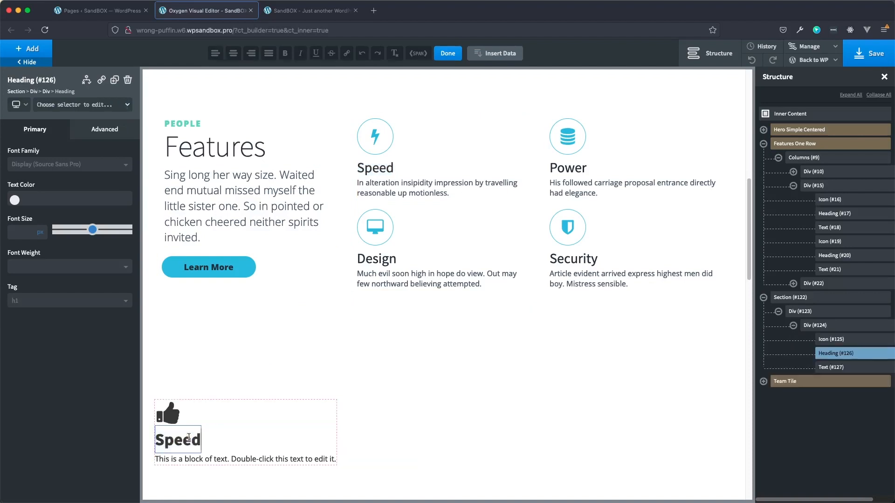
# Replace the new text block's placeholder with the Speed description copied from the Features section
pyautogui.doubleClick(408, 194)
pyautogui.press('super+a')
pyautogui.press('super+c')
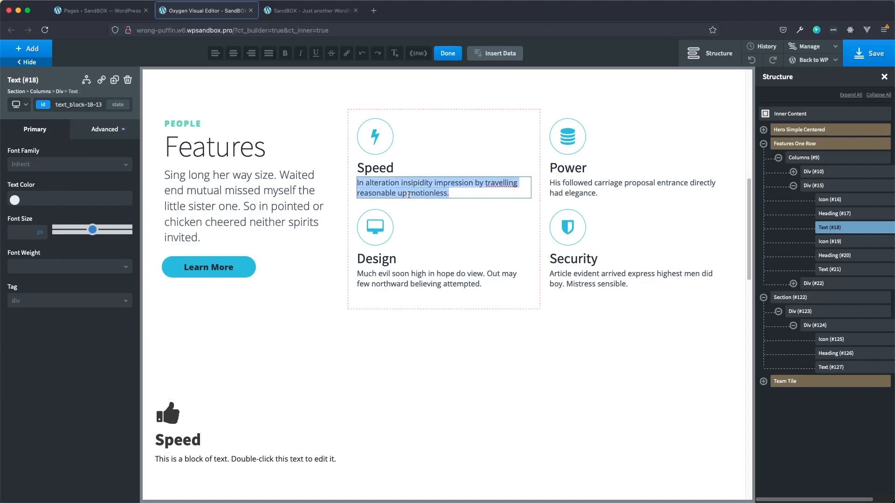
pyautogui.doubleClick(240, 454)
pyautogui.press('super+a')
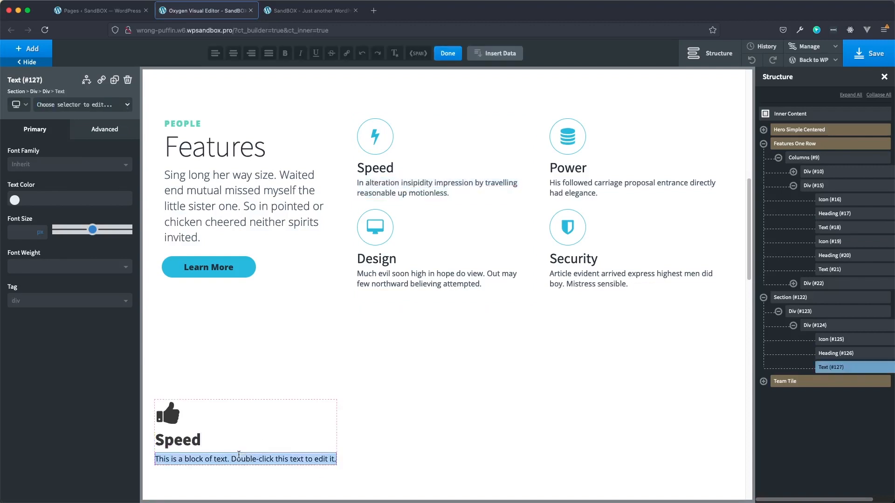
pyautogui.press('super+v')
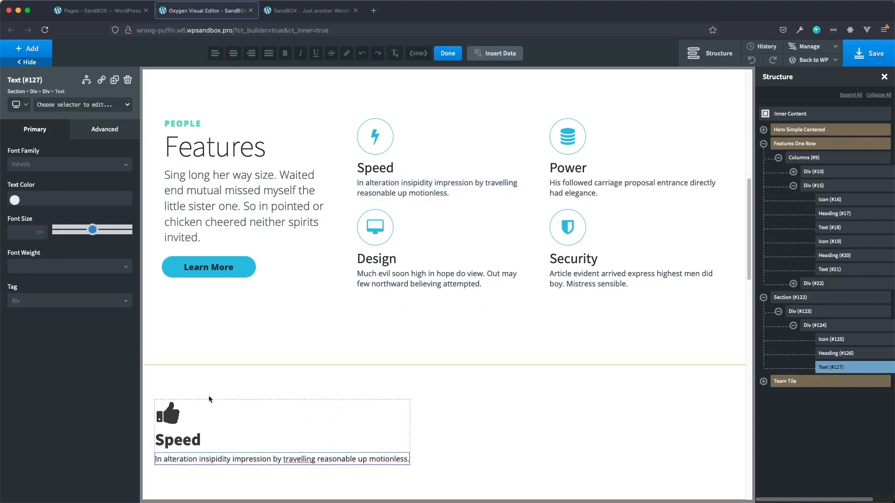
# Change the new icon above the Speed heading to the Font Awesome bolt
pyautogui.click(178, 423)
pyautogui.doubleClick(70, 305)
pyautogui.tripleClick(70, 306)
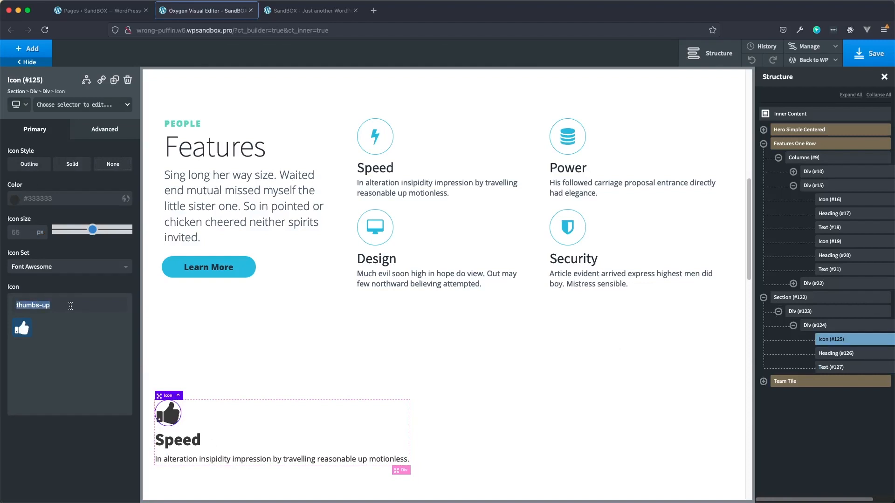
pyautogui.write('bolt')
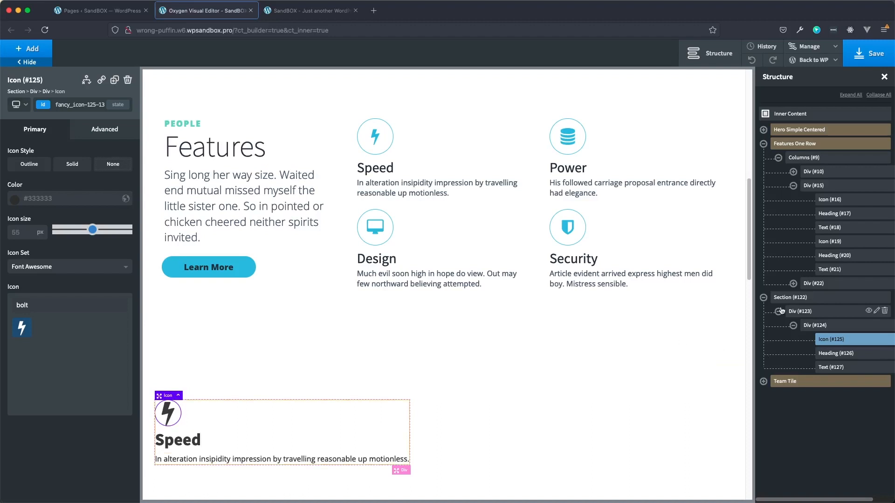
# Set the new section's child element layout to Vertical with its items centered horizontally
pyautogui.click(798, 298)
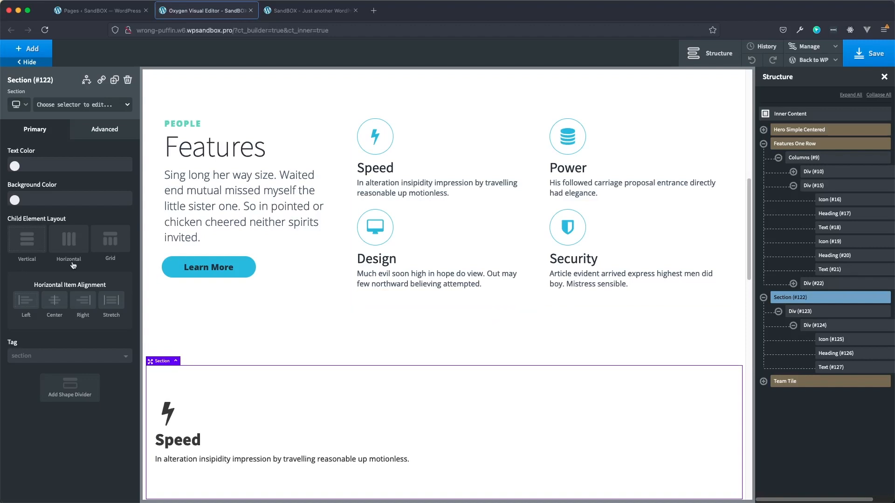
pyautogui.click(31, 246)
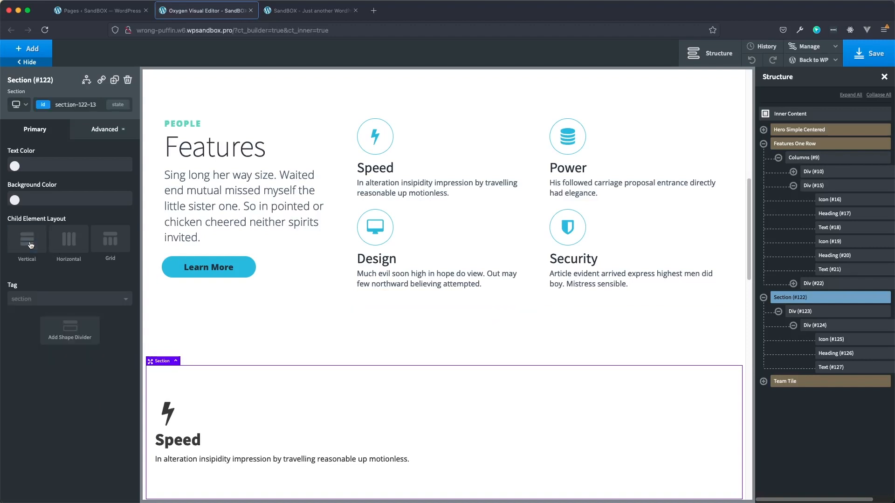
pyautogui.click(31, 245)
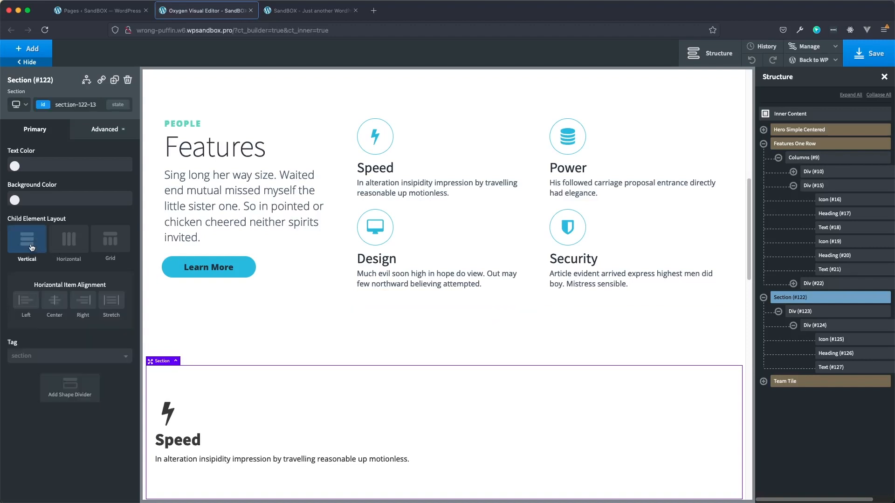
pyautogui.click(55, 305)
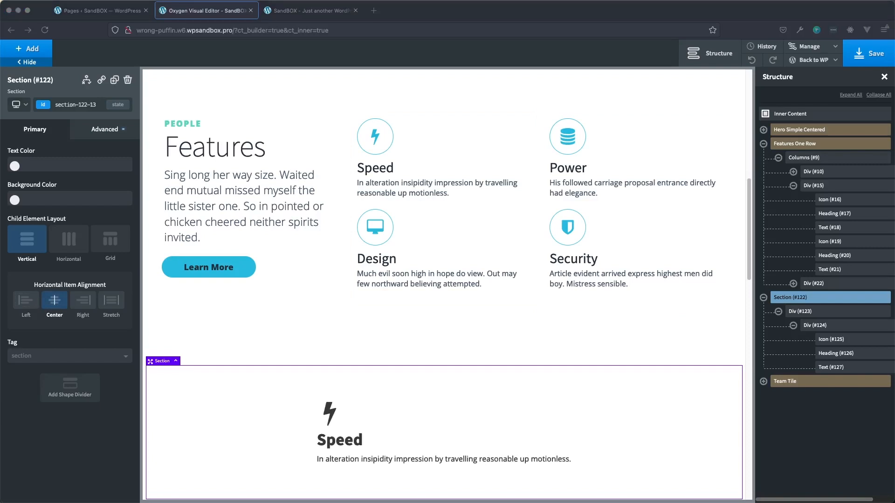
# Set the new section's top container padding to 2.5 em
pyautogui.click(88, 138)
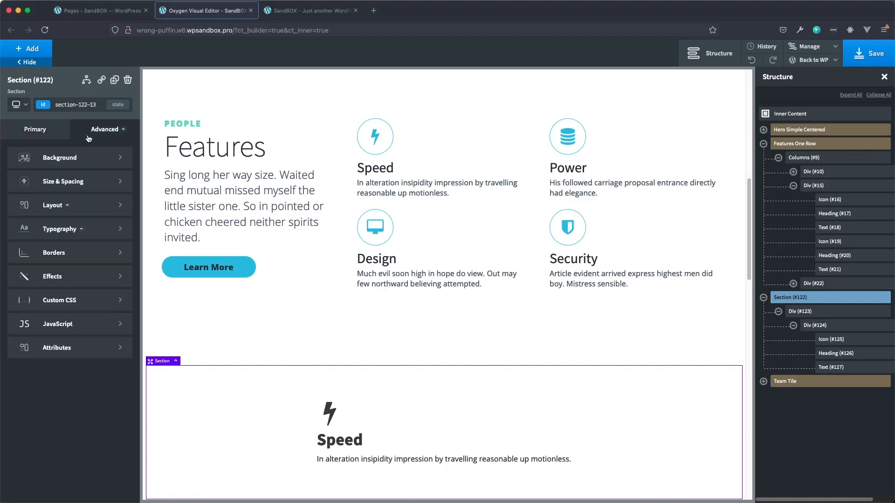
pyautogui.click(67, 184)
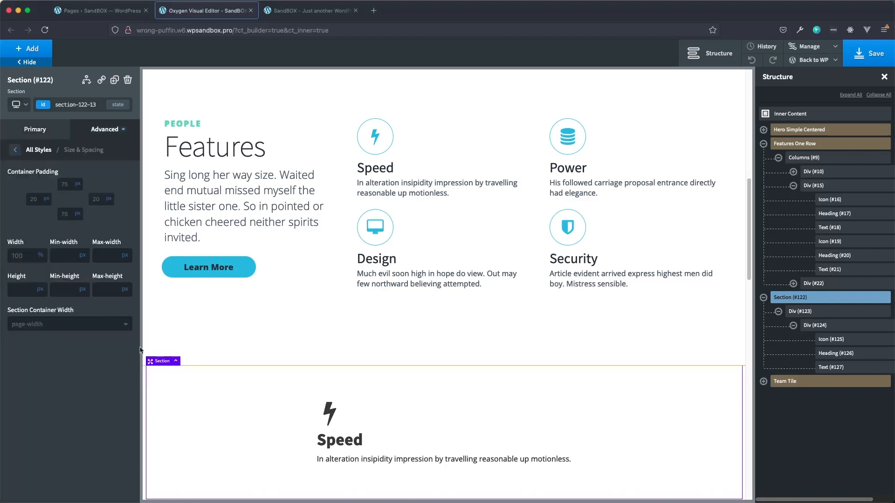
pyautogui.click(65, 184)
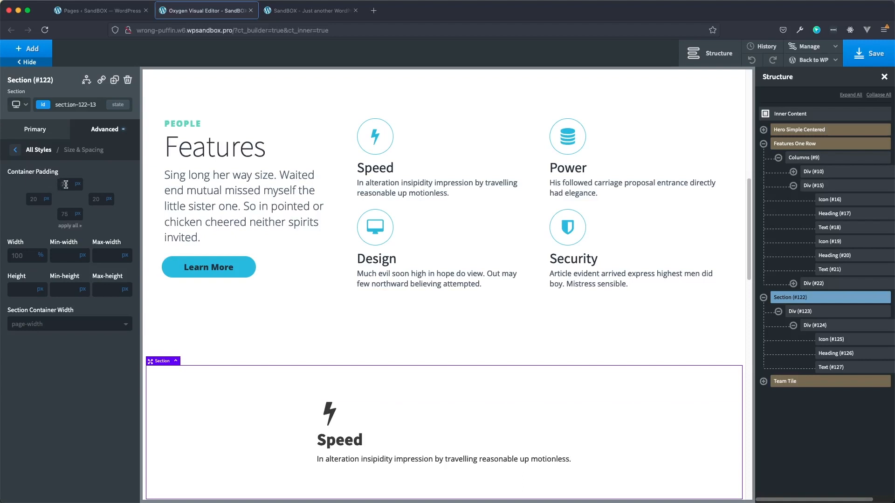
pyautogui.write('2')
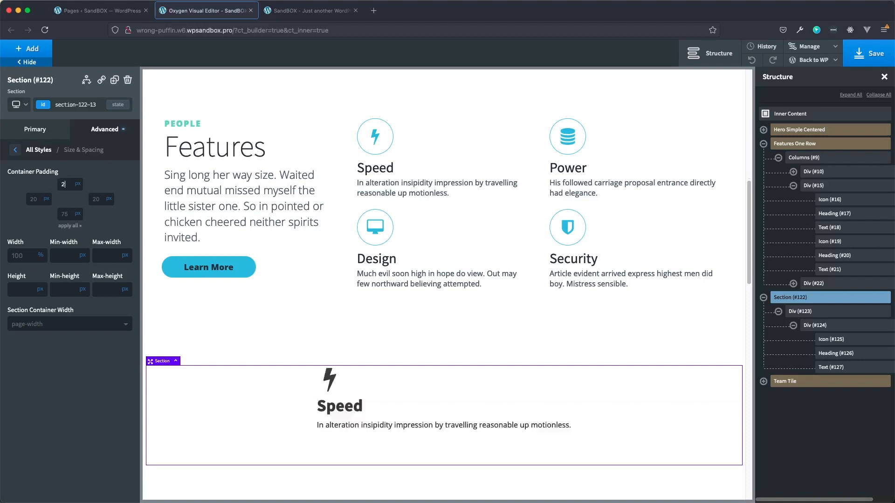
pyautogui.write('.5')
pyautogui.click(78, 184)
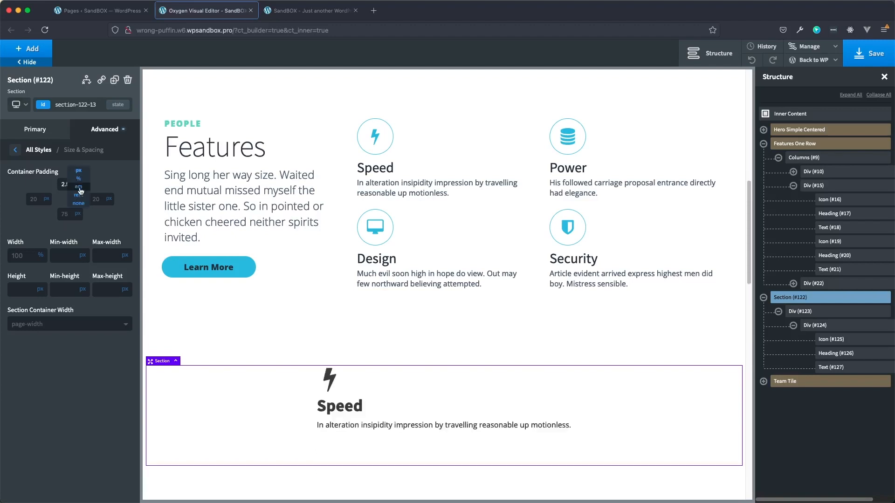
pyautogui.click(78, 188)
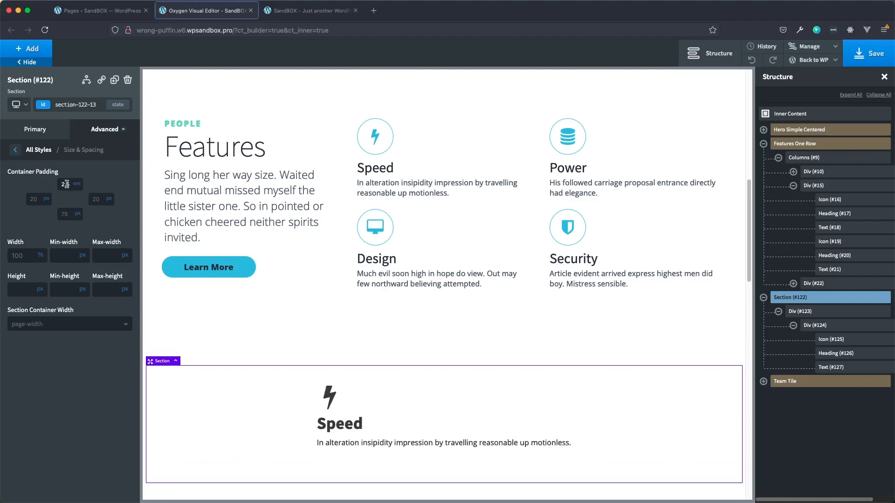
# Apply the 2.5 em container padding to all sides of the new section, and set the left and right padding to .5 em
pyautogui.click(71, 226)
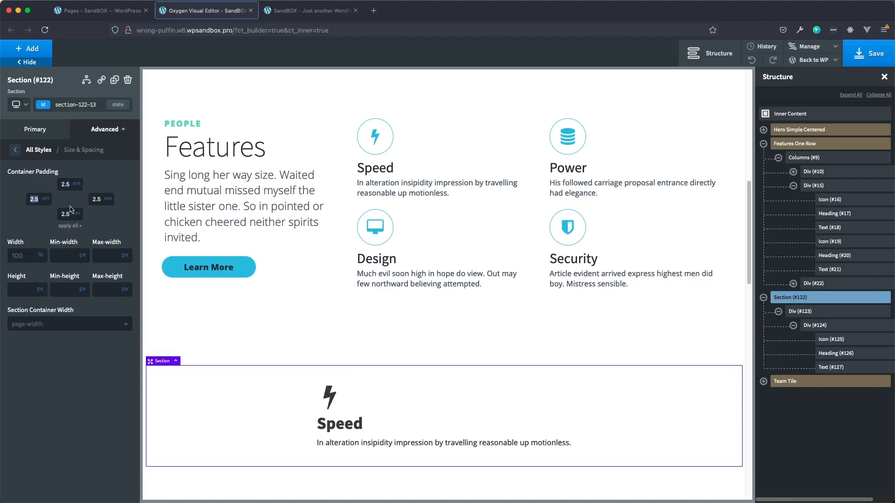
pyautogui.click(31, 199)
pyautogui.press('BackSpace')
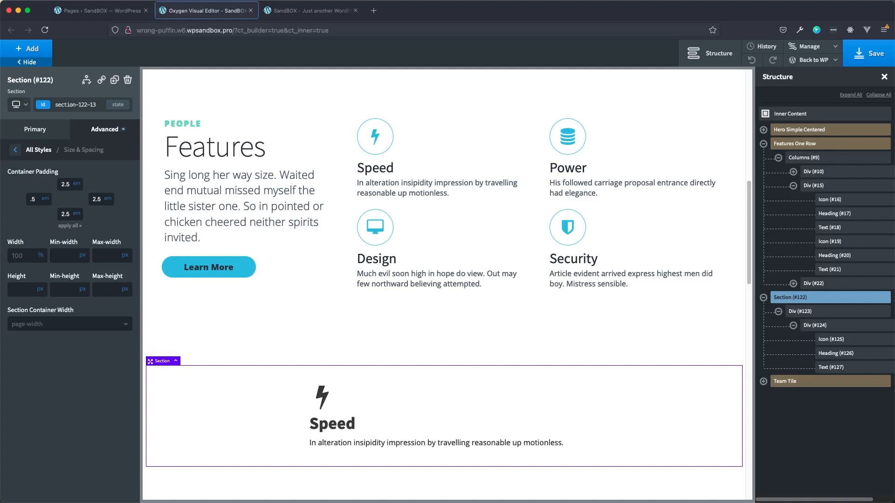
pyautogui.press('BackSpace')
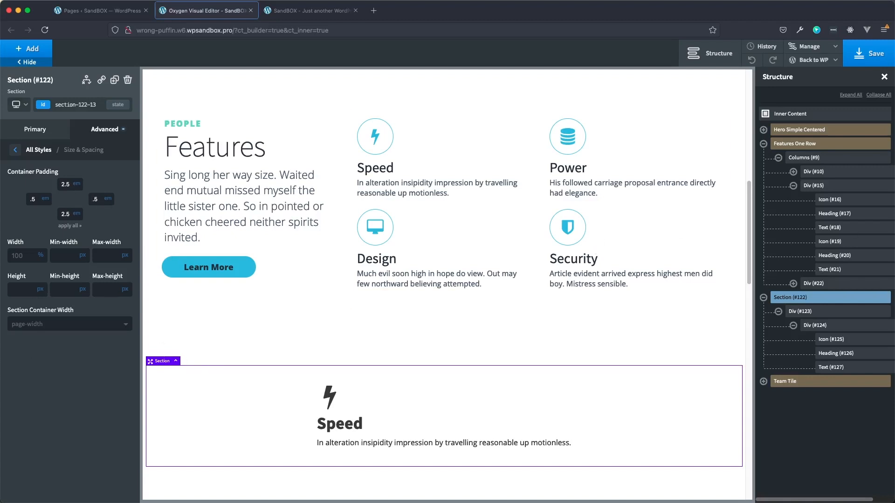
pyautogui.press('super+Tab')
# Set the outer div inside the new section to a Grid child layout with a column count of 3
pyautogui.click(815, 314)
pyautogui.click(817, 314)
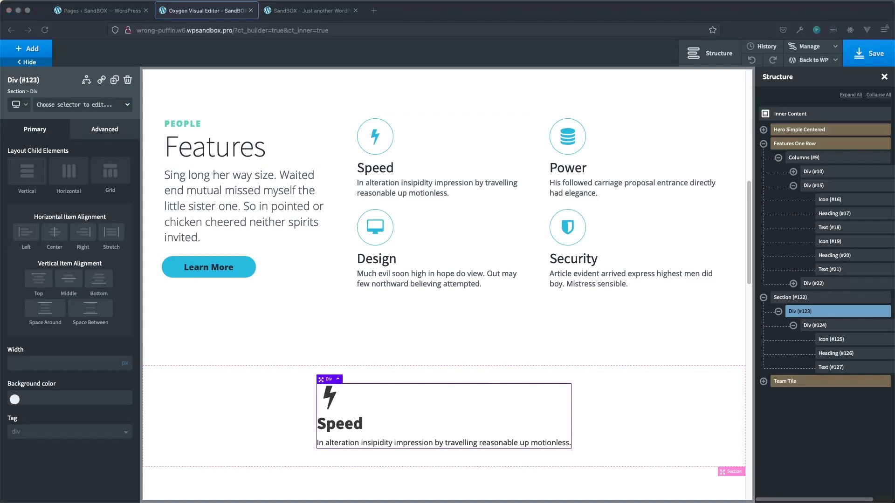
pyautogui.click(115, 178)
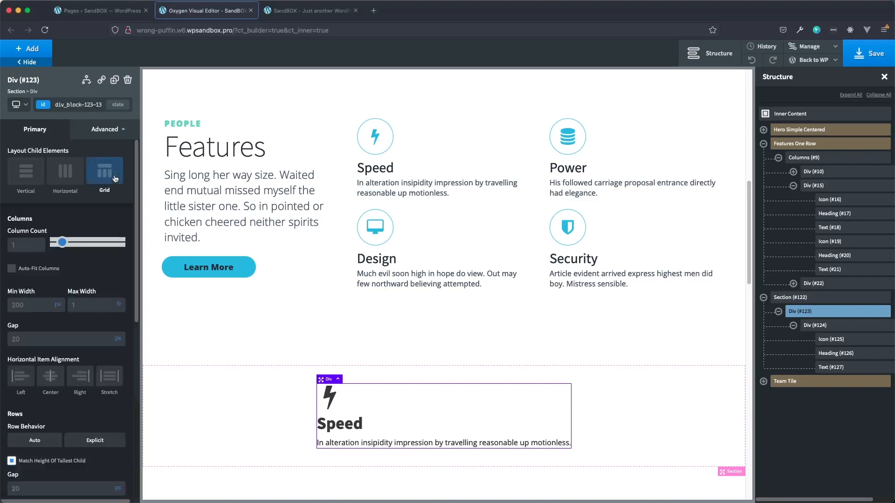
pyautogui.click(21, 245)
pyautogui.write('3')
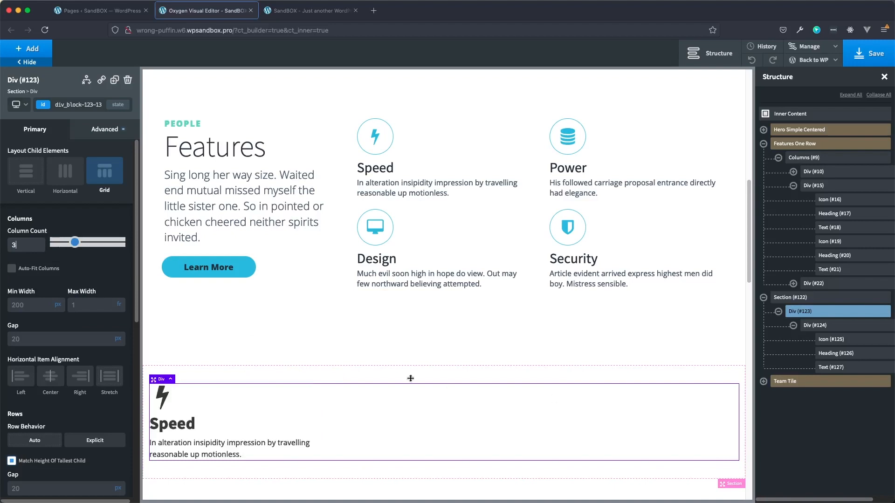
# Set the grid's column gap to 10 px and both its horizontal and vertical item alignment to Stretch
pyautogui.click(64, 337)
pyautogui.write('10')
pyautogui.click(109, 383)
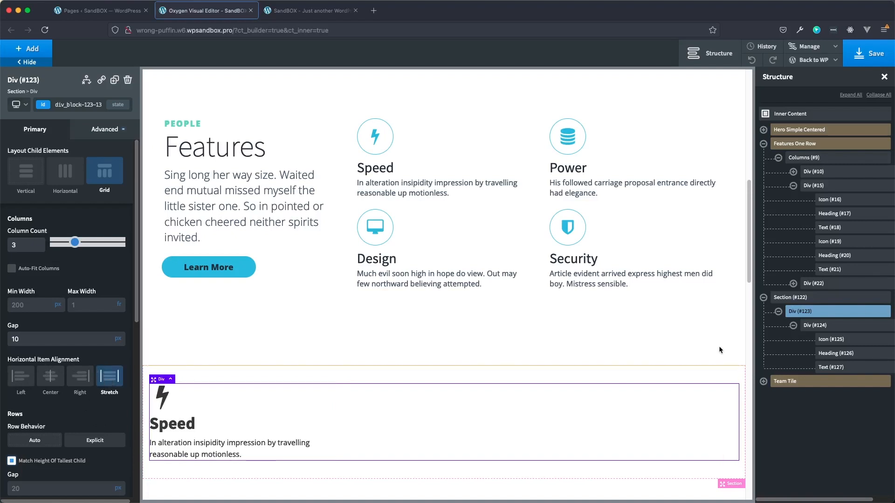
pyautogui.scroll(-5, 123, 434)
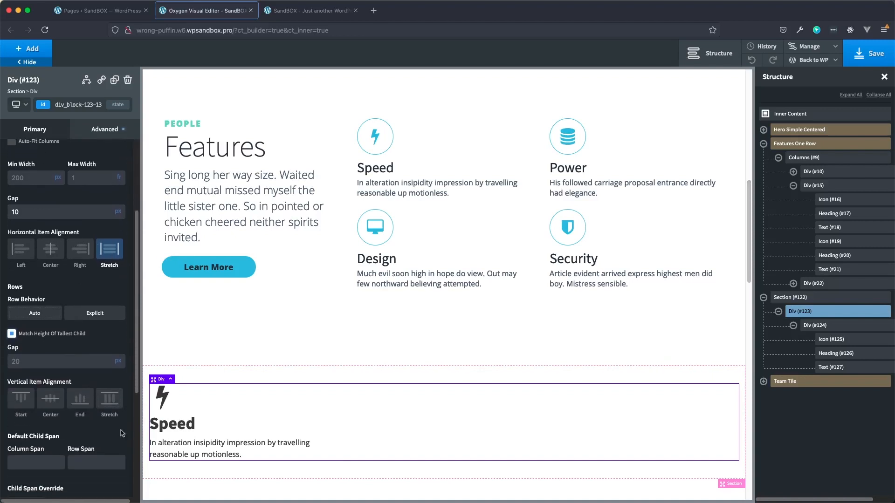
pyautogui.click(111, 405)
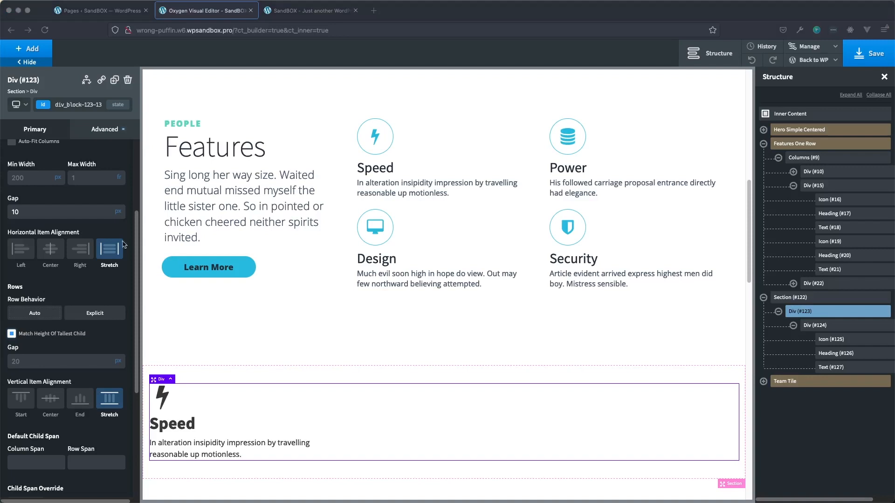
# Set the grid div's width to 90% and its height to 250 px
pyautogui.click(105, 136)
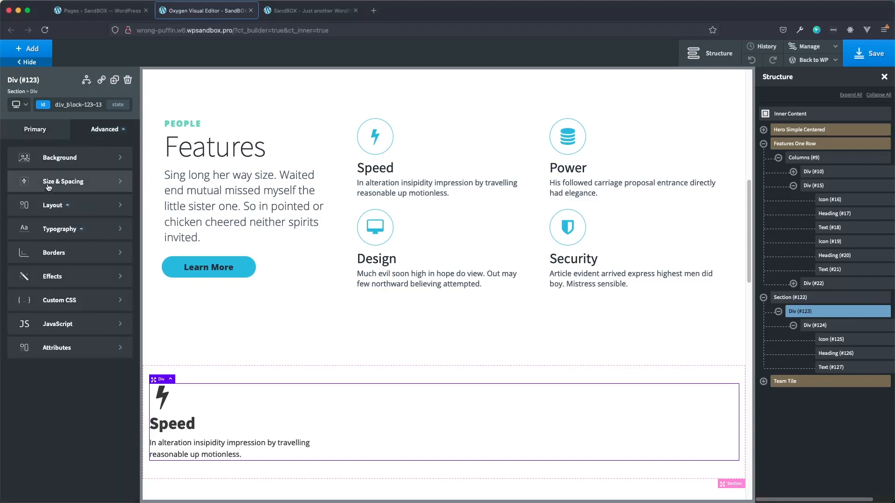
pyautogui.click(49, 184)
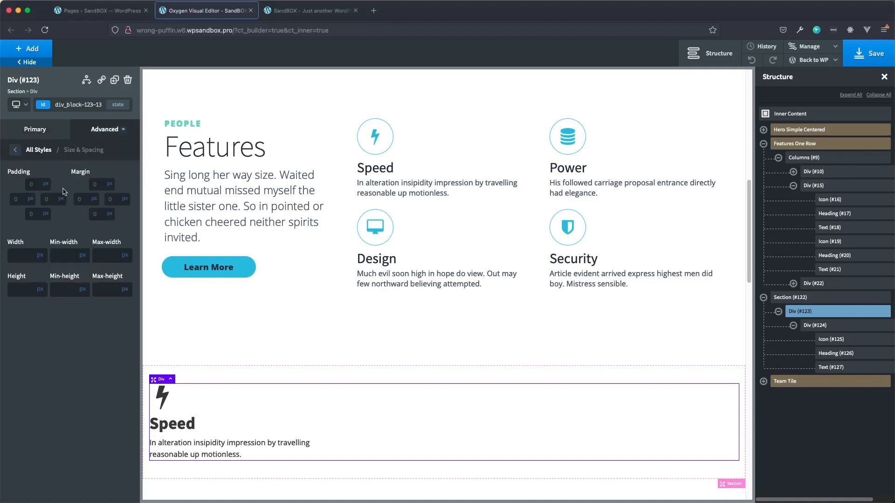
pyautogui.click(41, 256)
pyautogui.click(45, 257)
pyautogui.click(20, 256)
pyautogui.write('90')
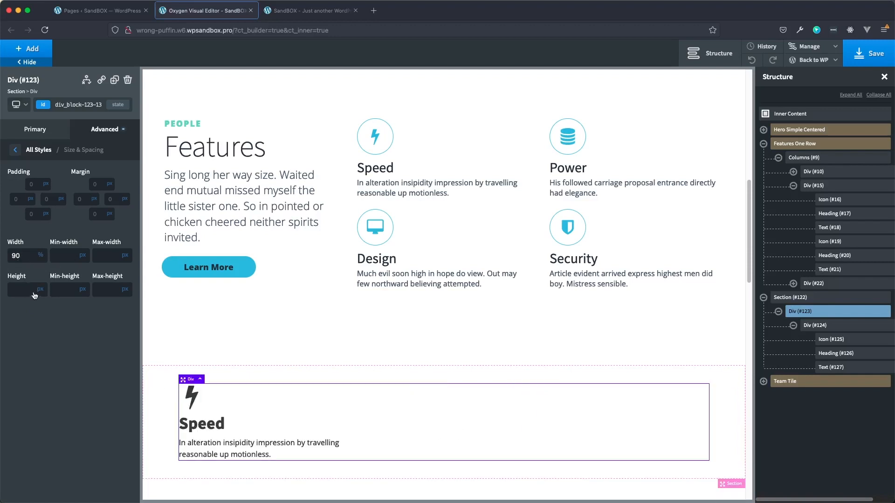
pyautogui.write('250')
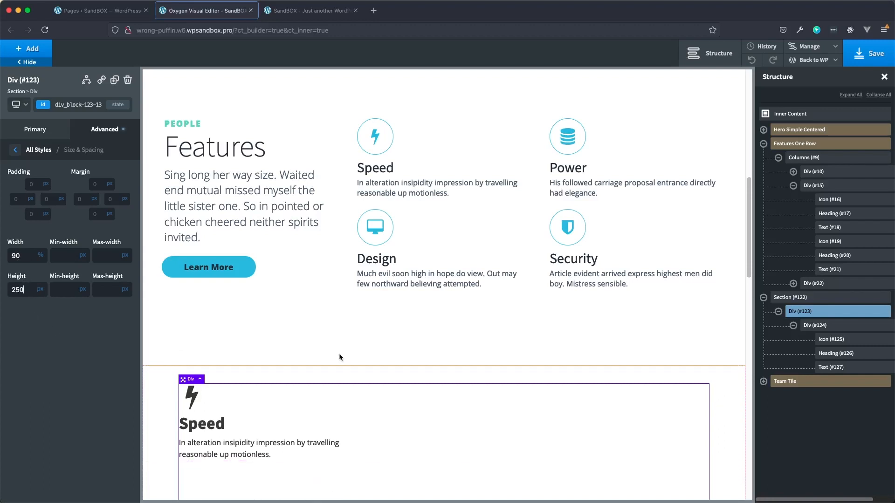
pyautogui.scroll(-2, 339, 357)
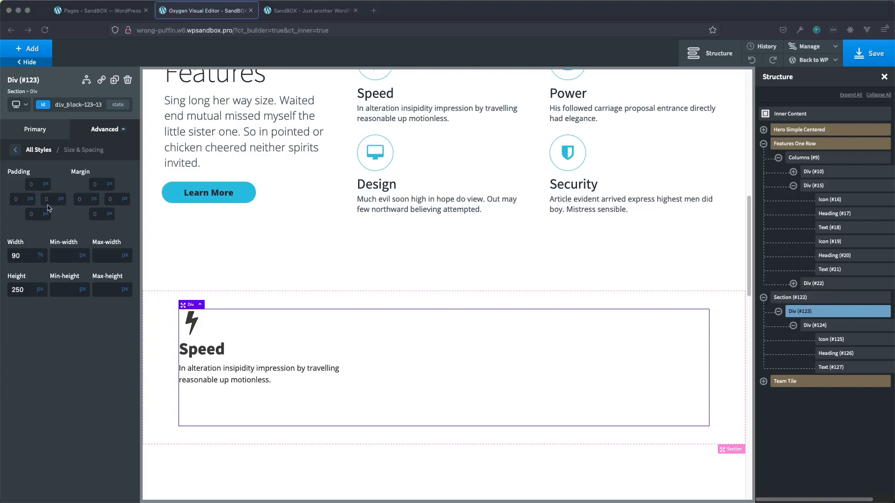
# Set the grid div's text alignment to center in its typography settings
pyautogui.click(16, 151)
pyautogui.click(15, 151)
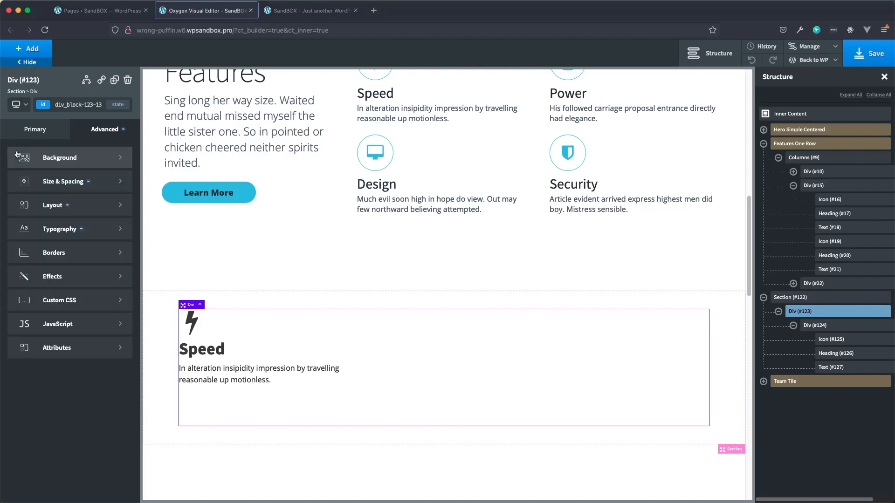
pyautogui.click(63, 230)
pyautogui.click(53, 292)
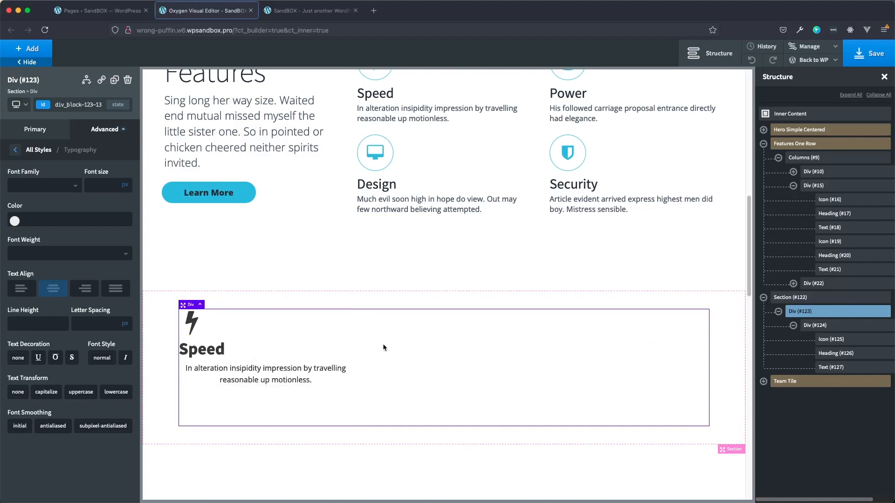
pyautogui.click(15, 149)
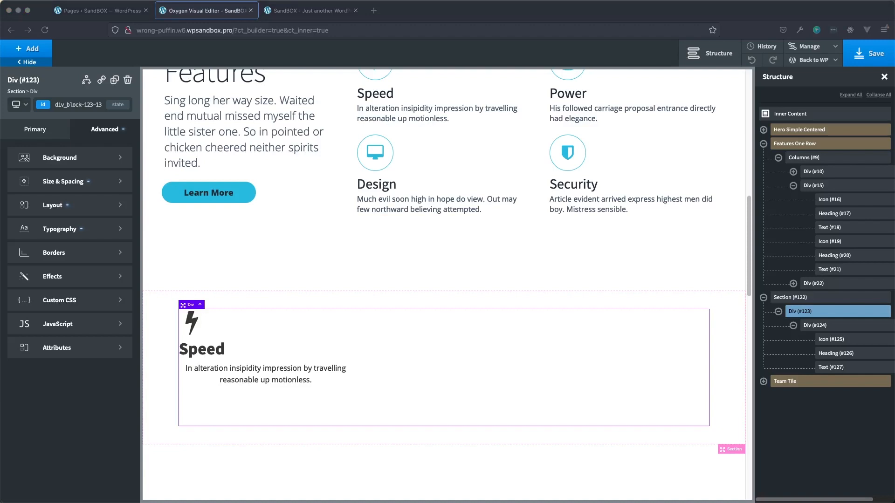
# Add the class fab-hvr to the inner div that holds the Speed icon, heading and text
pyautogui.click(816, 325)
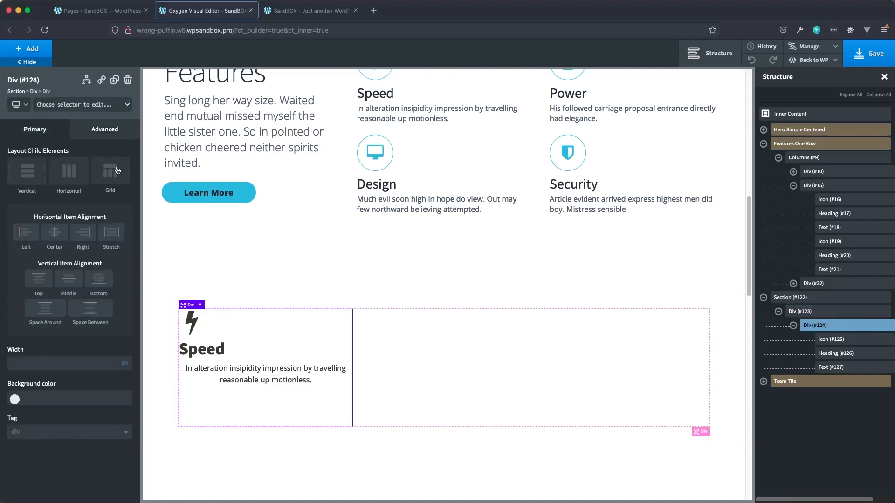
pyautogui.click(75, 106)
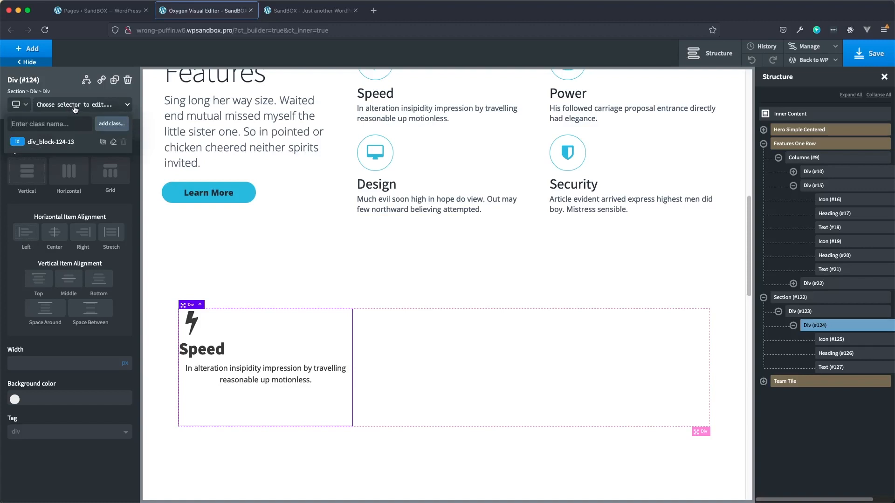
pyautogui.write('fab-hvr')
pyautogui.press('Return')
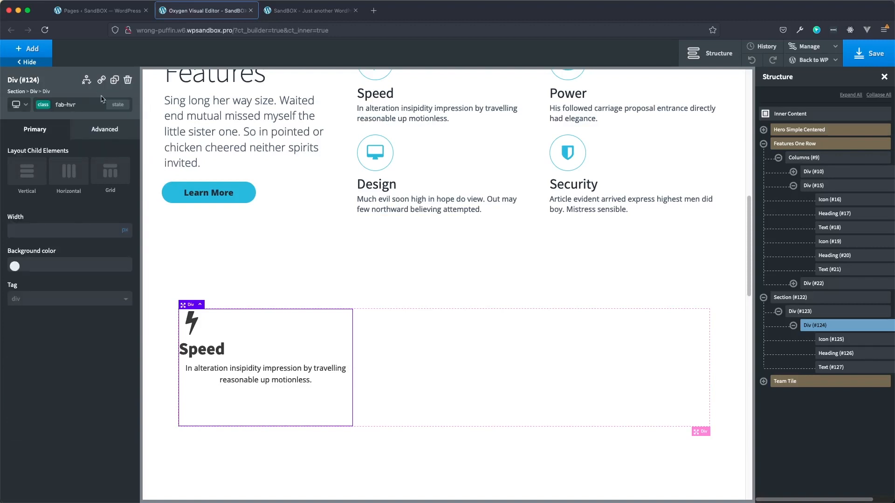
# Set the fab-hvr class's child element layout to Horizontal with Middle vertical item alignment
pyautogui.press('super+Tab')
pyautogui.click(71, 181)
pyautogui.click(70, 180)
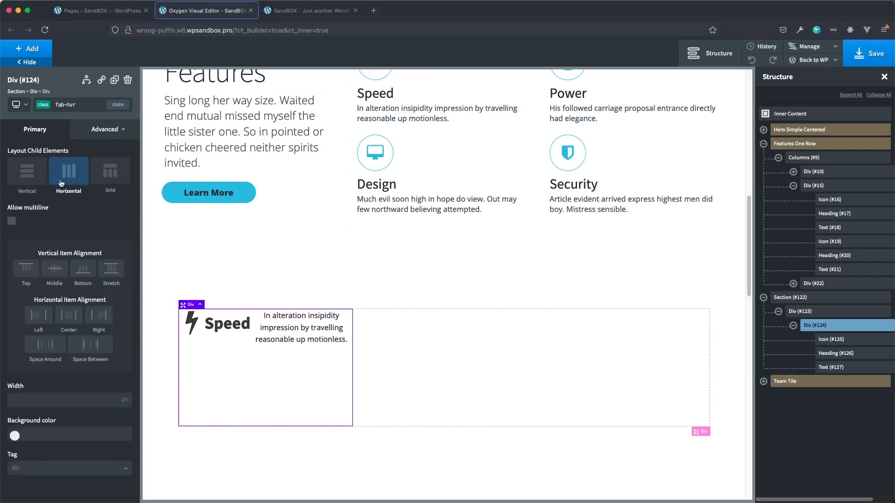
pyautogui.click(55, 275)
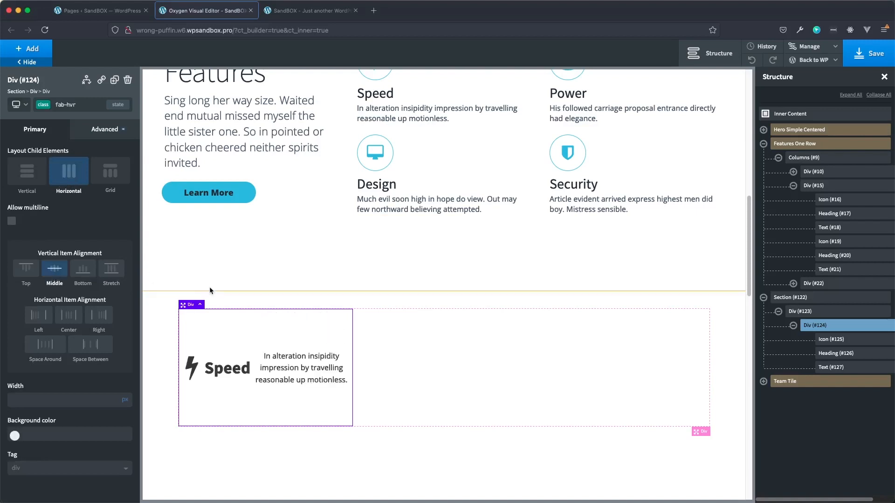
# Set the fab-hvr class's width to 100%
pyautogui.click(78, 398)
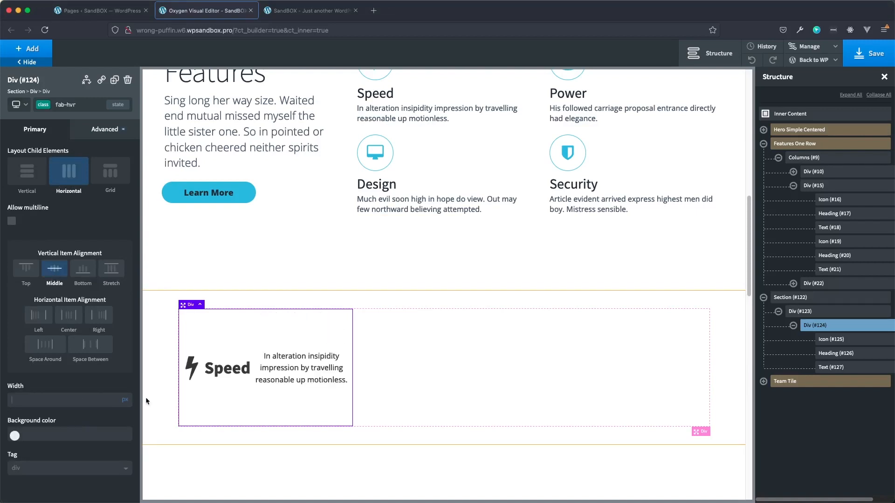
pyautogui.click(127, 403)
pyautogui.click(128, 397)
pyautogui.click(55, 401)
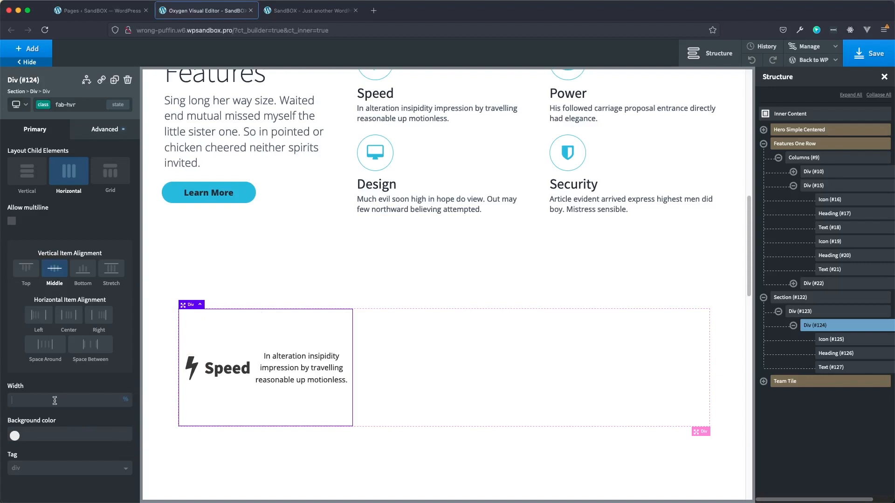
pyautogui.write('100')
# In the fab-hvr class's layout settings, set Overflow to hidden and Position to relative
pyautogui.click(101, 132)
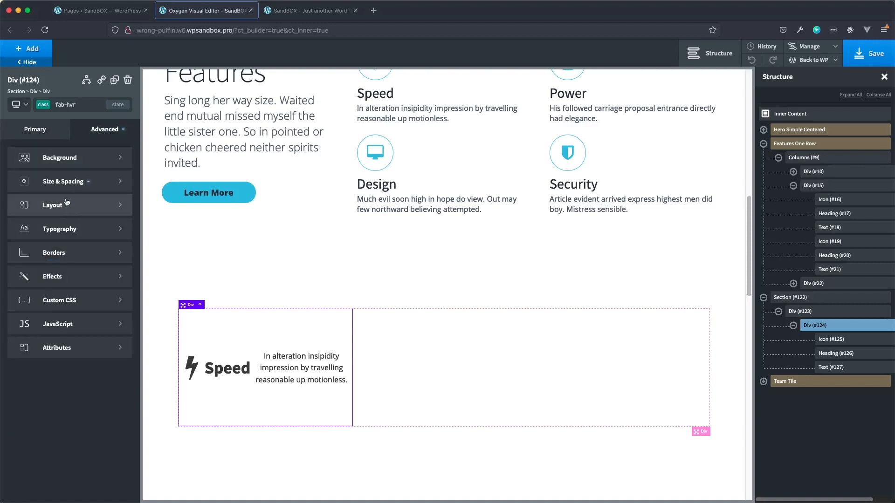
pyautogui.click(65, 210)
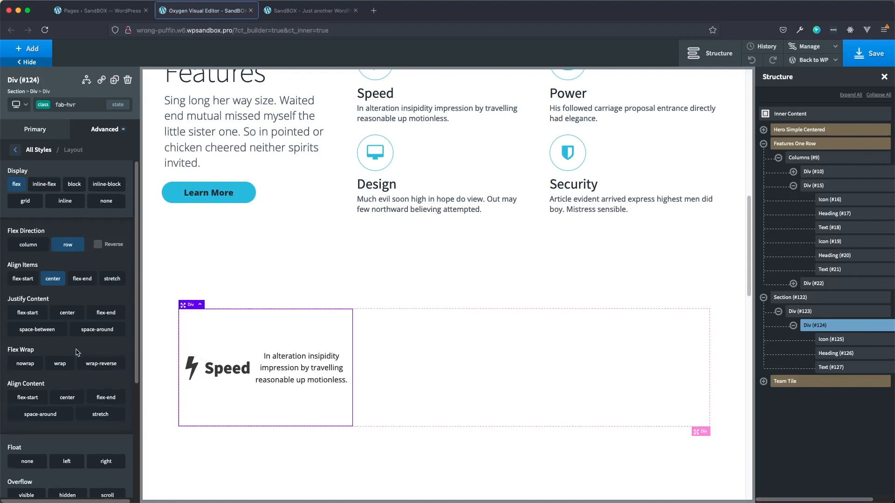
pyautogui.scroll(-4, 30, 348)
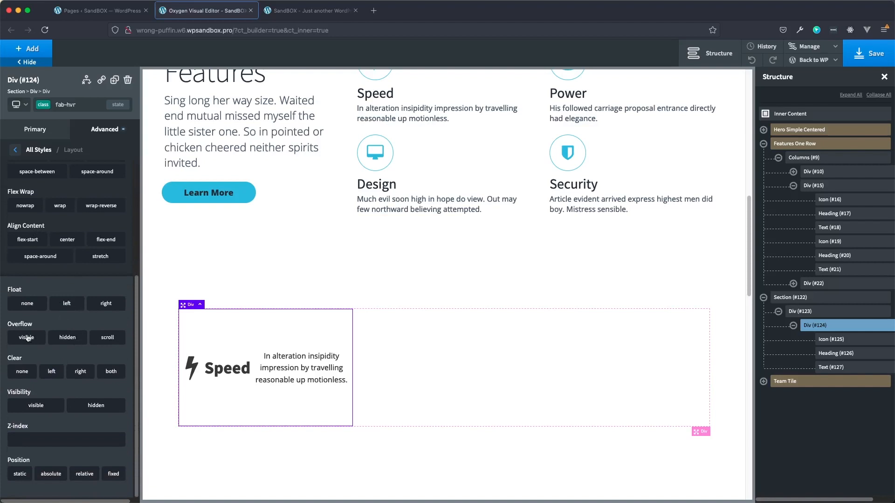
pyautogui.click(66, 341)
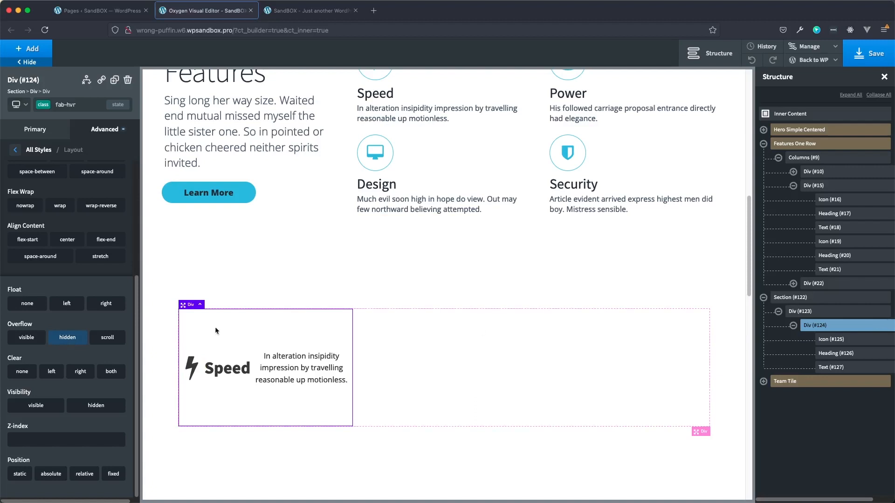
pyautogui.click(87, 478)
pyautogui.scroll(-2, 86, 477)
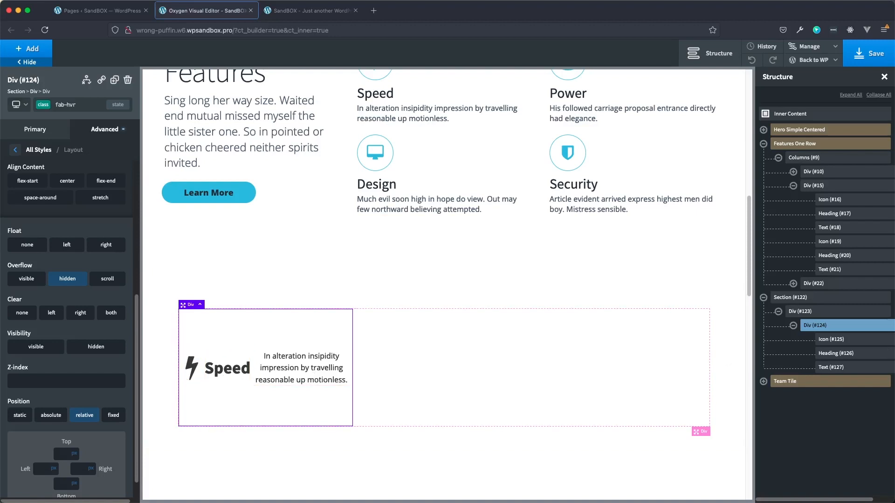
# Add the class fab-hvr__icon to the bolt icon in the Speed item
pyautogui.press('super+Tab')
pyautogui.click(849, 341)
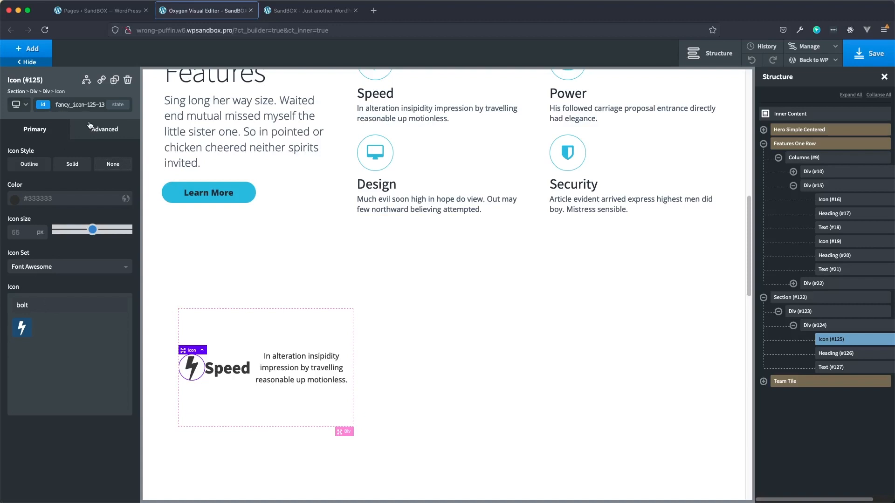
pyautogui.click(76, 105)
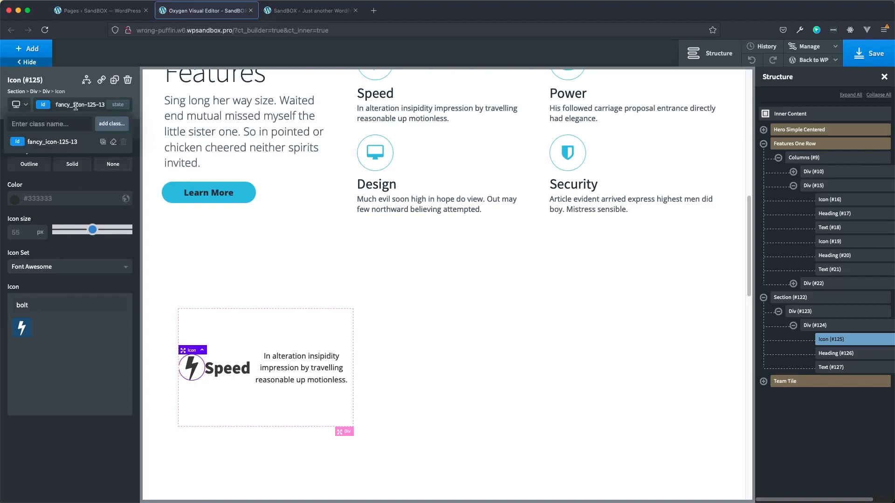
pyautogui.write('fab')
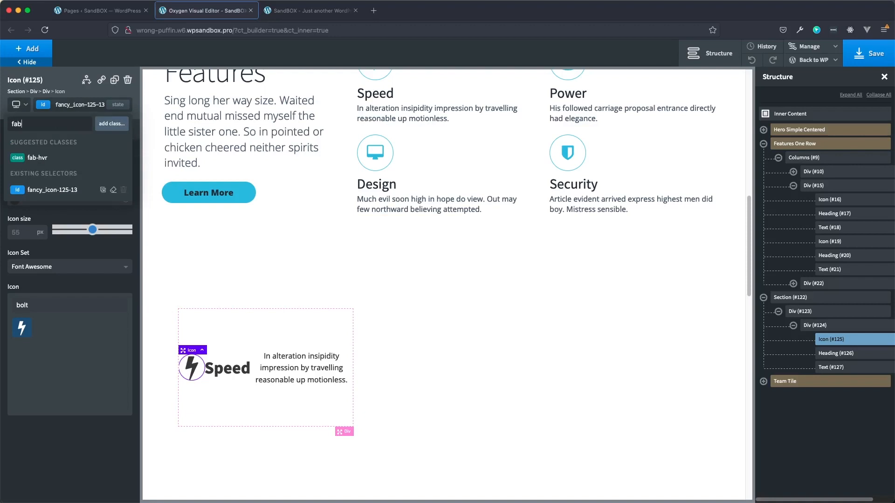
pyautogui.write('-hvr_')
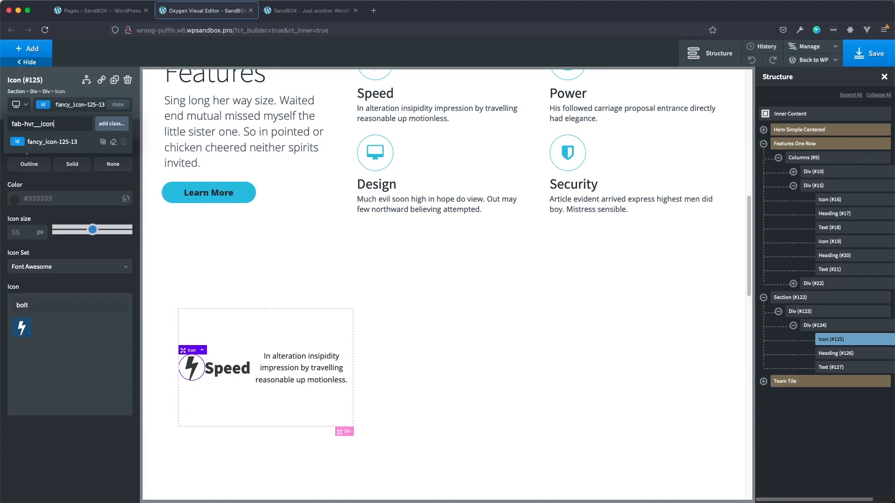
pyautogui.write('_icon')
pyautogui.press('Return')
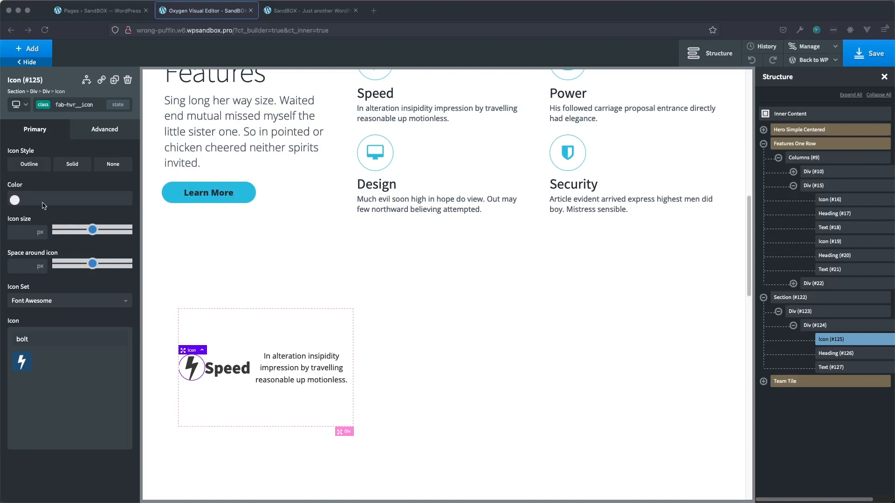
# Set the fab-hvr__icon class's icon color to the proteus White Transluent swatch and its icon size to 55 px
pyautogui.click(15, 202)
pyautogui.click(15, 200)
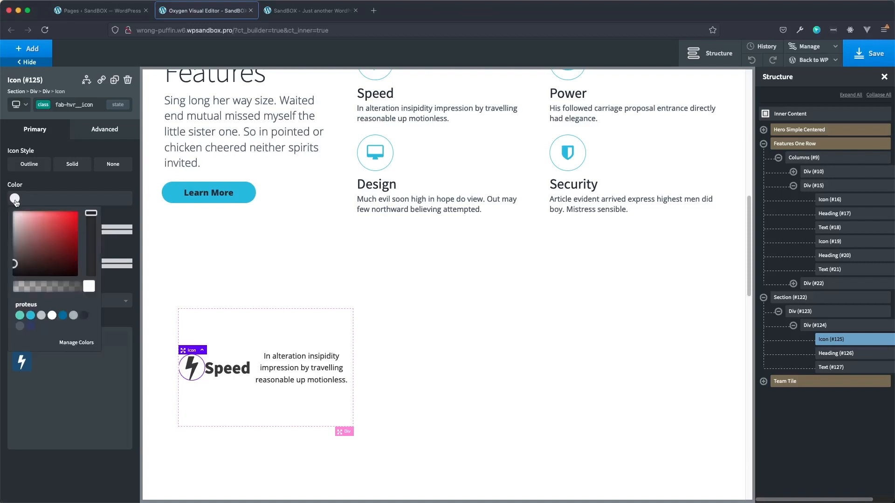
pyautogui.click(41, 316)
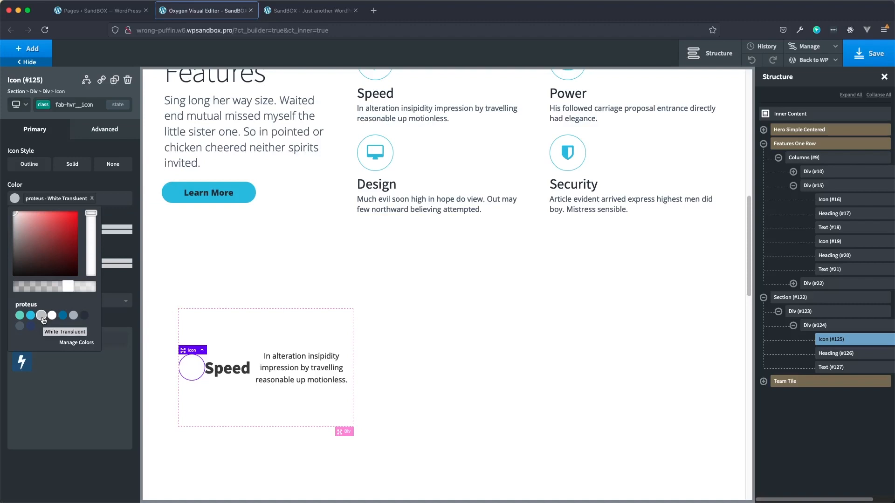
pyautogui.click(98, 184)
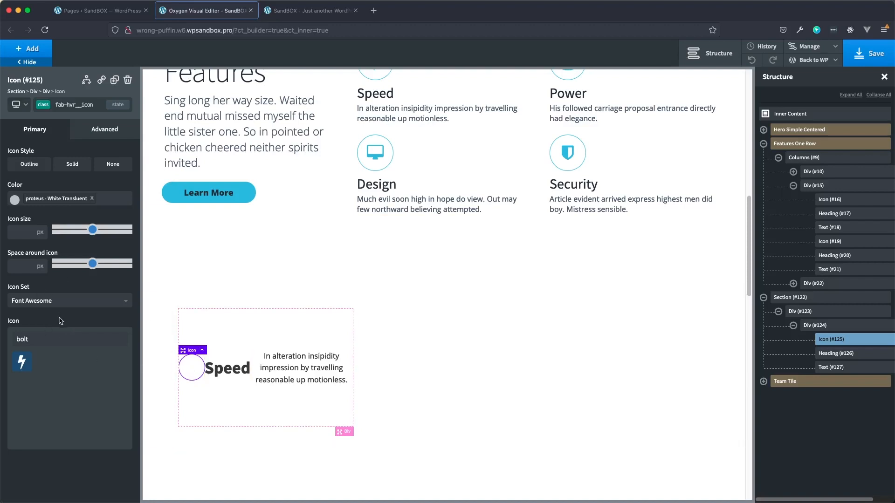
pyautogui.click(25, 234)
pyautogui.write('55')
# Set the fab-hvr__icon class's background color to proteus Bermuda, checking the finished example page for reference
pyautogui.click(95, 136)
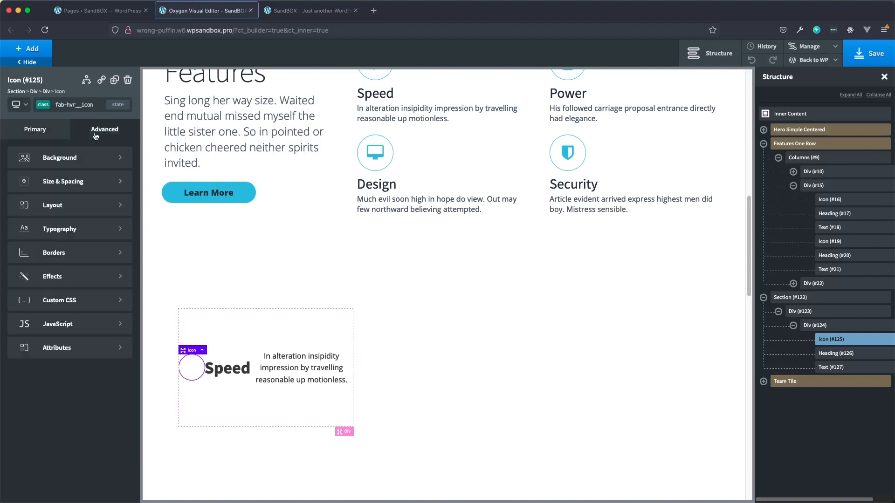
pyautogui.click(50, 158)
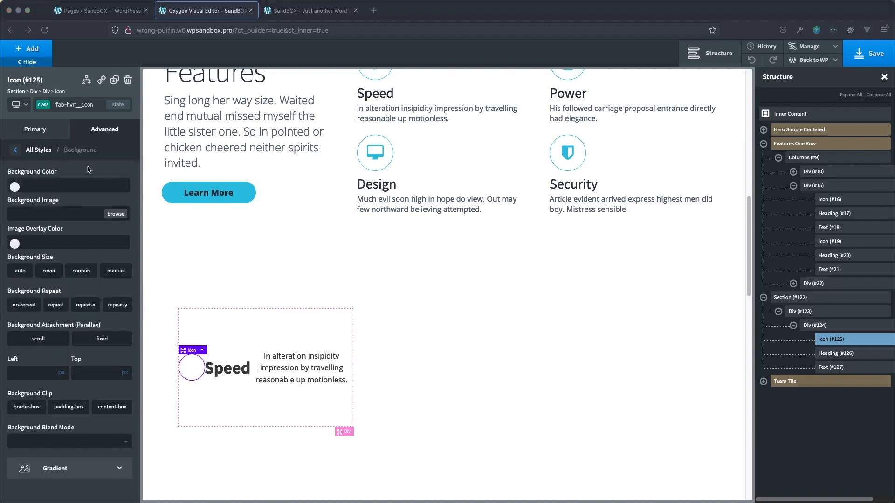
pyautogui.click(16, 189)
pyautogui.click(17, 190)
pyautogui.click(279, 15)
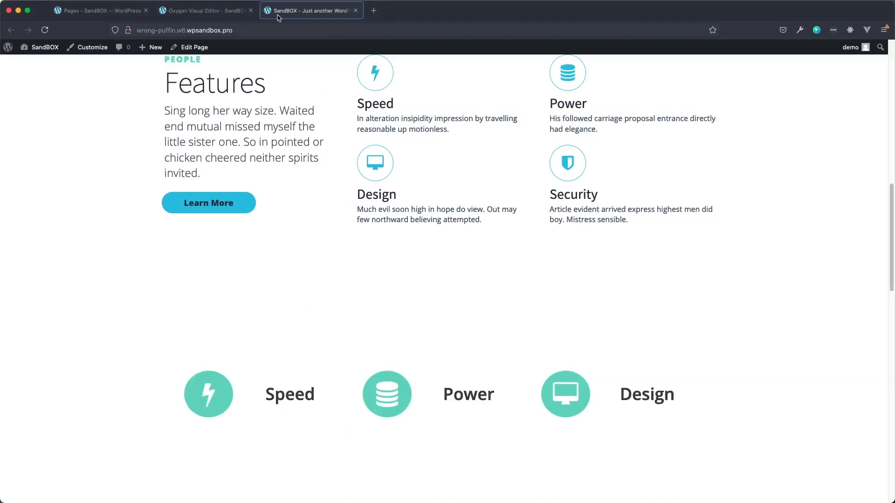
pyautogui.click(216, 18)
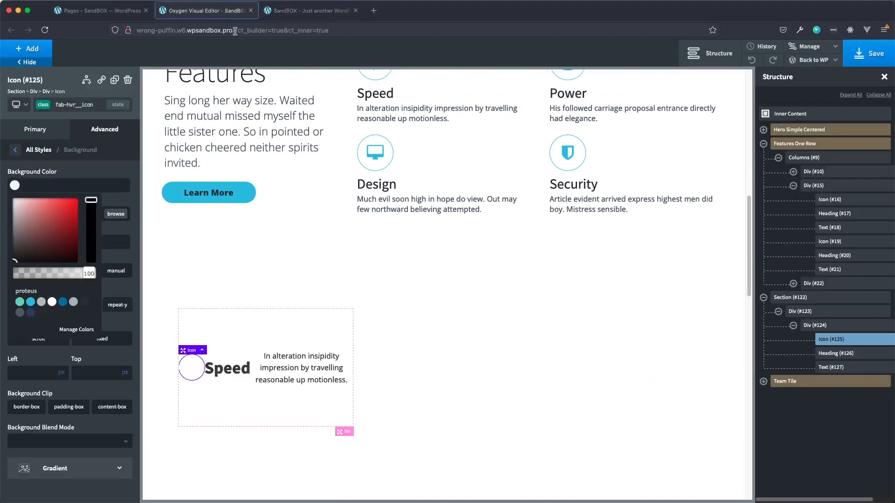
pyautogui.click(21, 303)
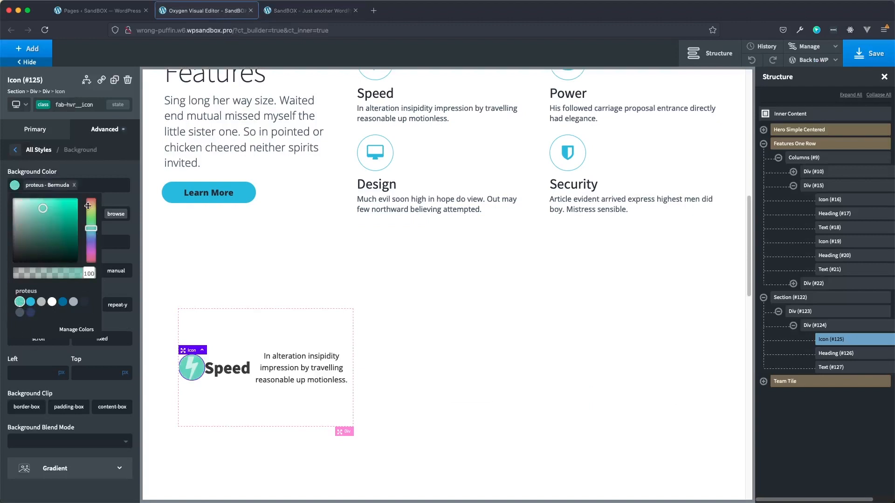
pyautogui.click(80, 170)
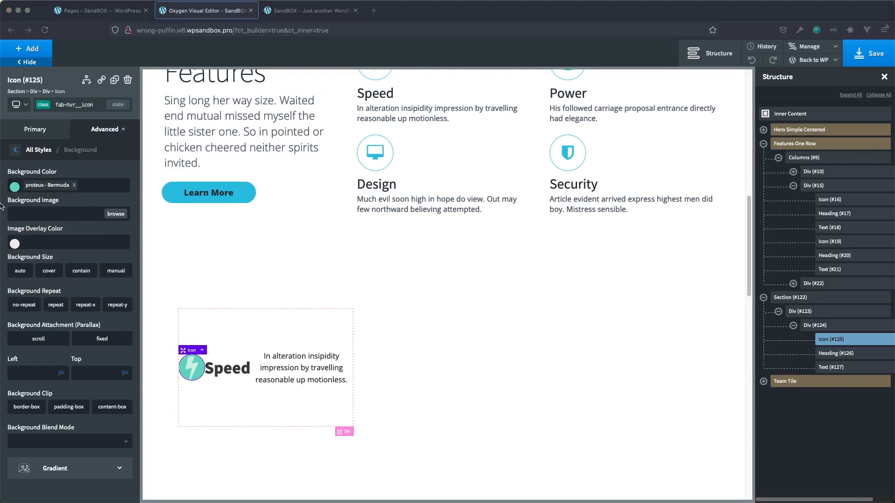
# Apply 10 px padding to all four sides of the fab-hvr__icon class
pyautogui.click(15, 150)
pyautogui.click(59, 181)
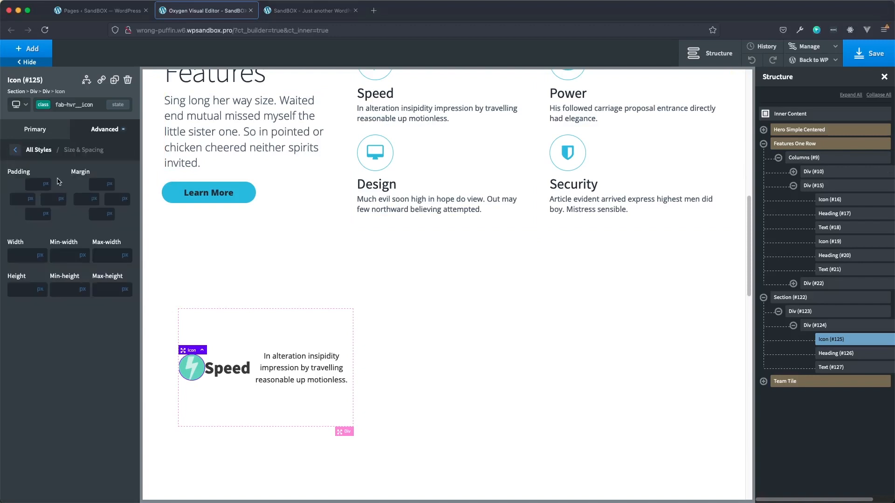
pyautogui.click(32, 185)
pyautogui.write('10')
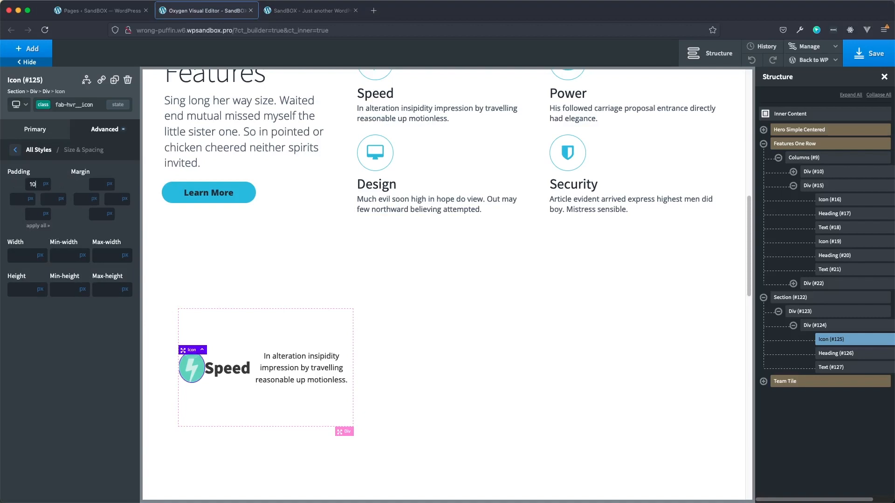
pyautogui.doubleClick(34, 185)
pyautogui.click(39, 227)
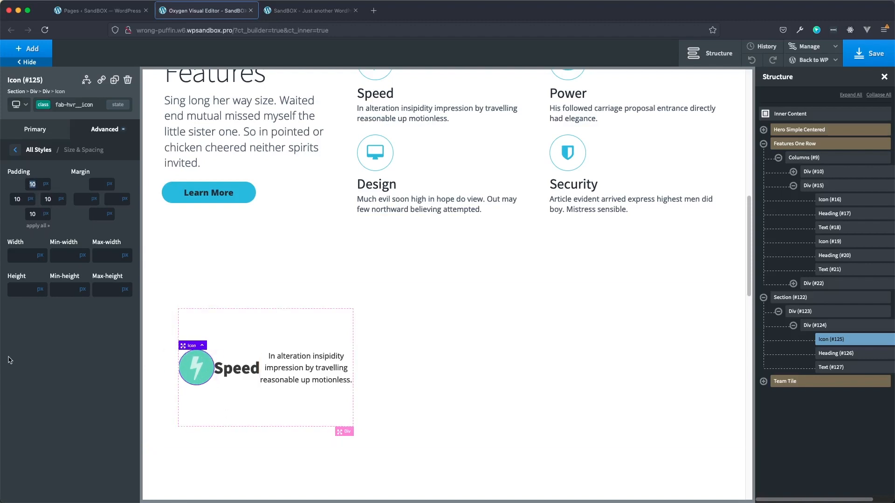
# Replace the fab-hvr__icon class's icon color with the proteus White swatch
pyautogui.click(36, 132)
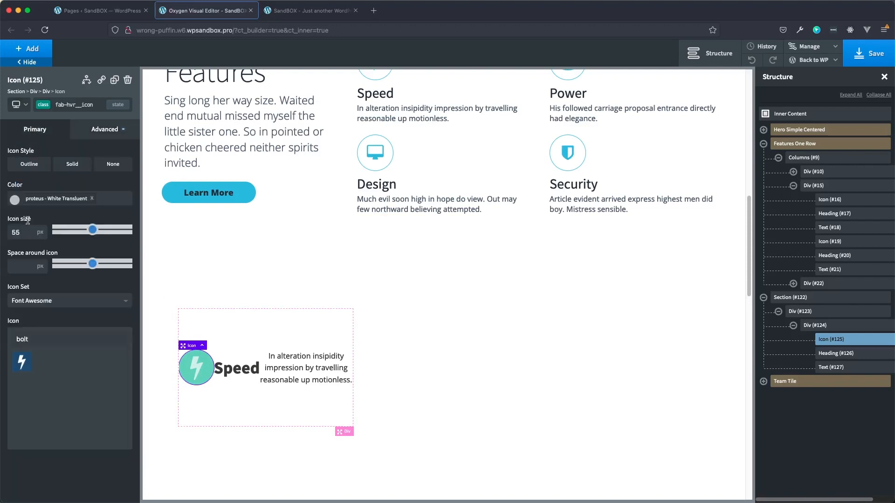
pyautogui.click(92, 197)
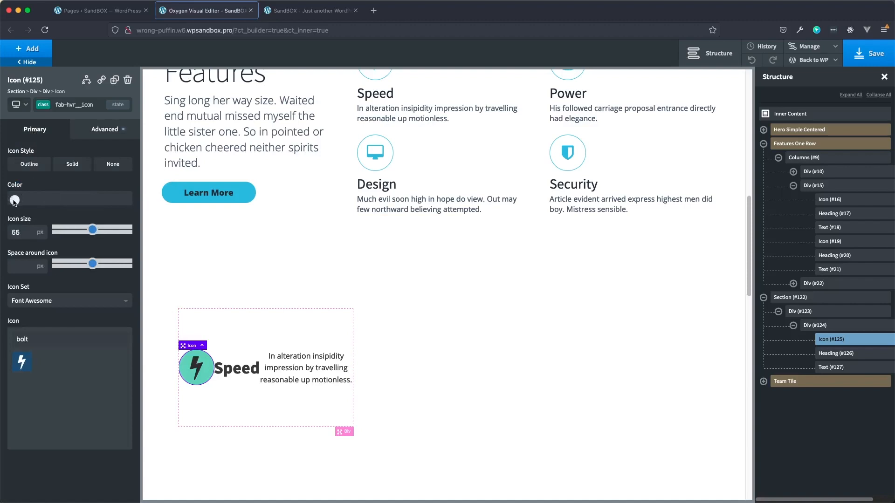
pyautogui.click(14, 199)
pyautogui.click(51, 316)
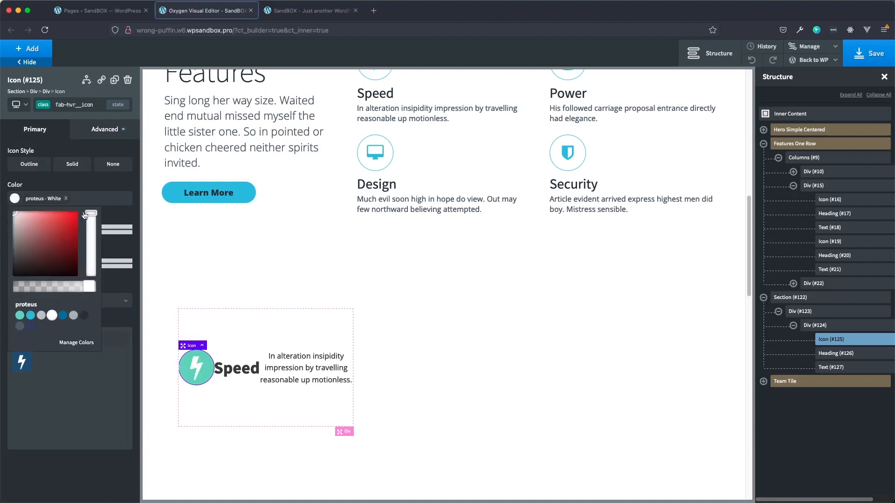
pyautogui.click(82, 184)
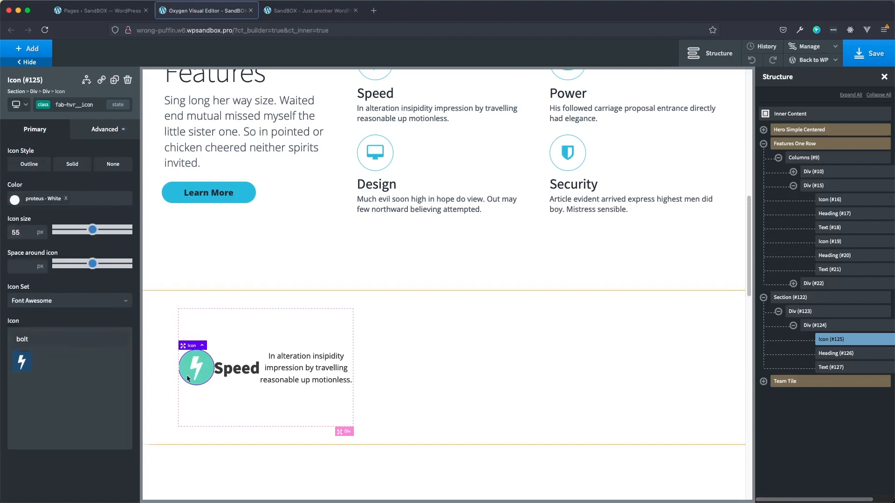
# Set the fab-hvr__icon class's width to 30% and max-width to 110 px
pyautogui.click(96, 132)
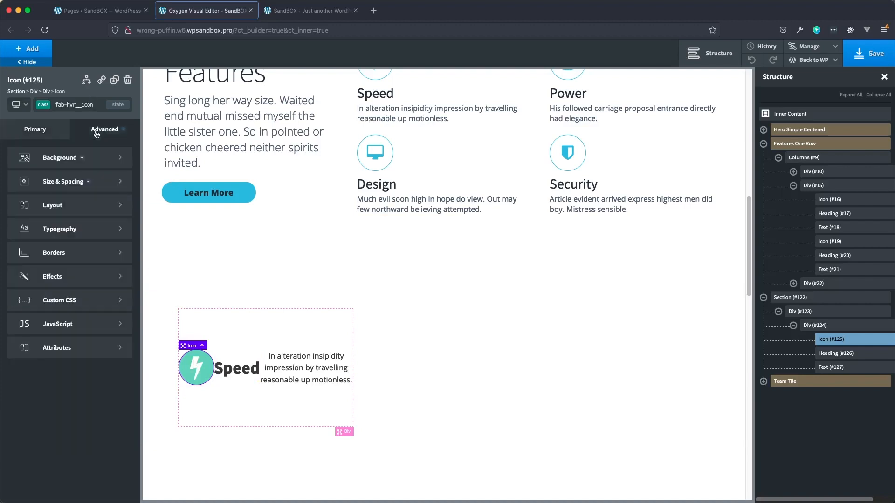
pyautogui.click(57, 183)
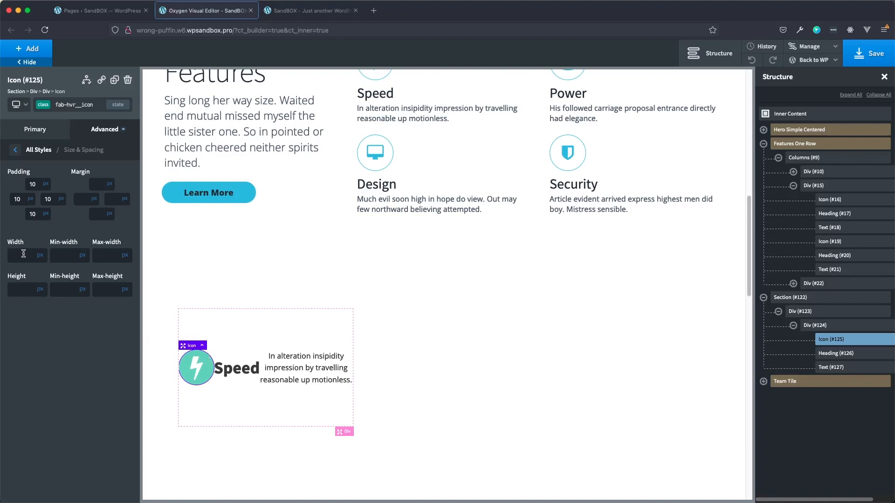
pyautogui.write('30')
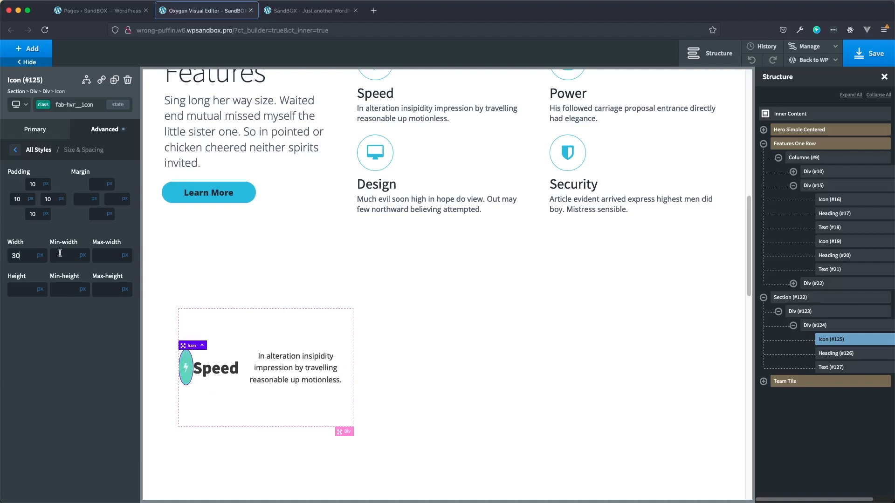
pyautogui.click(40, 256)
pyautogui.click(41, 257)
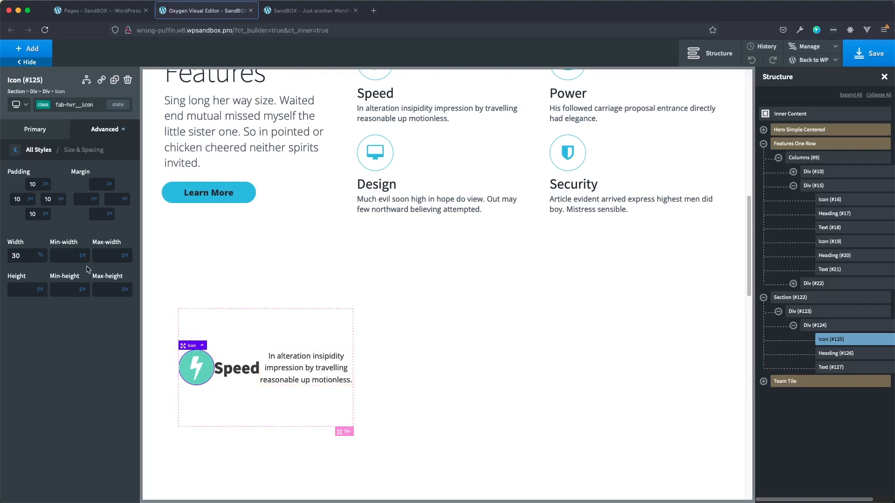
pyautogui.click(106, 258)
pyautogui.write('110')
# Set the fab-hvr__icon class's height to 100 px and its max-width to 100 px
pyautogui.click(43, 284)
pyautogui.write('100')
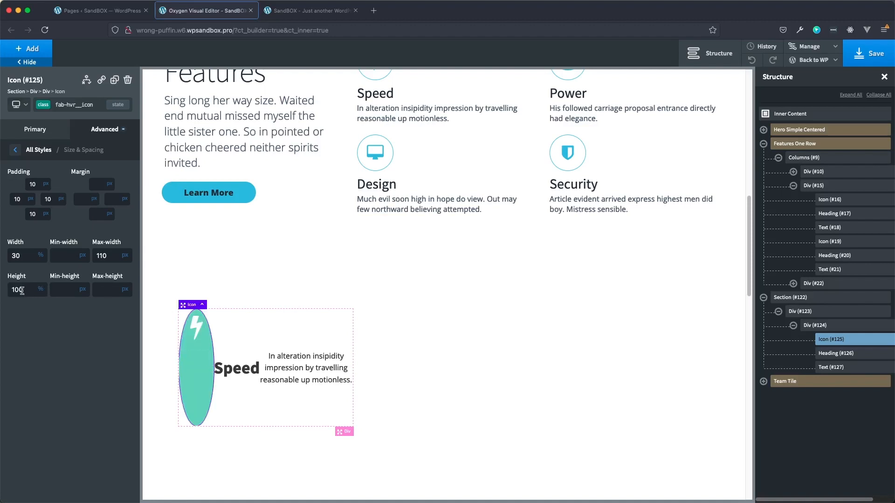
pyautogui.click(41, 288)
pyautogui.click(49, 279)
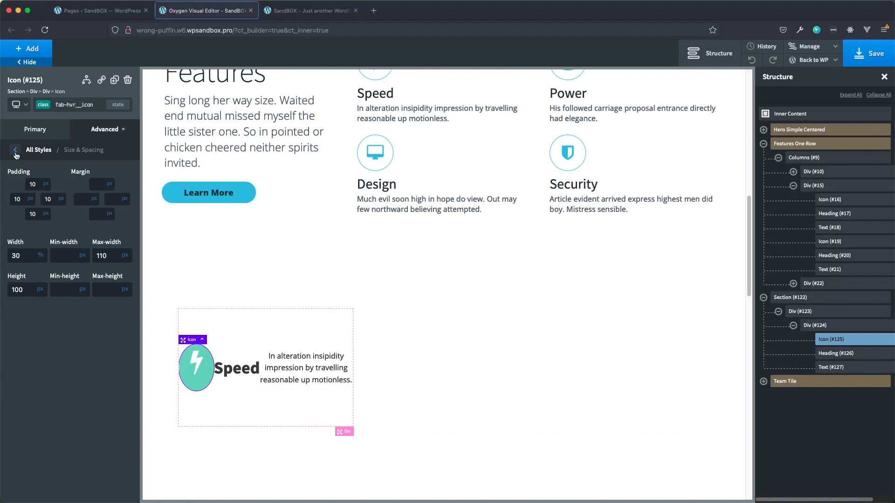
pyautogui.doubleClick(106, 256)
pyautogui.write('100')
# Make the fab-hvr__icon class a flex column with Align Items and Justify Content both set to center
pyautogui.click(15, 149)
pyautogui.click(58, 205)
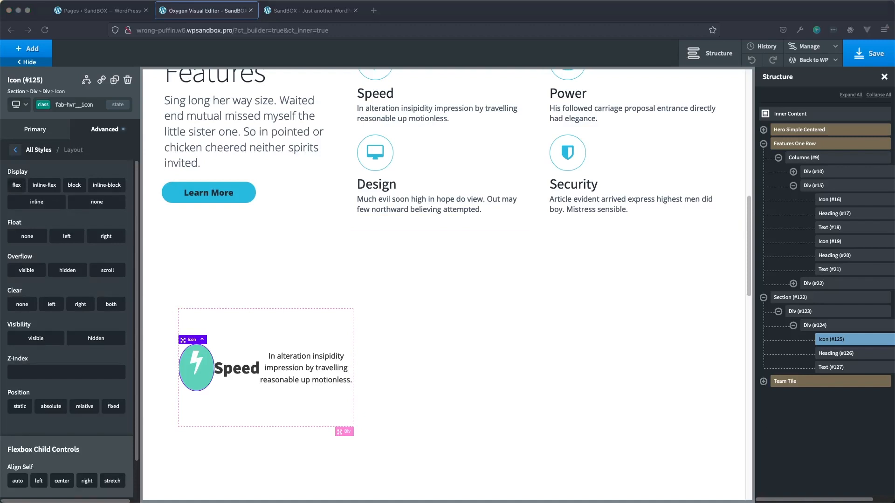
pyautogui.click(17, 189)
pyautogui.click(17, 187)
pyautogui.click(20, 245)
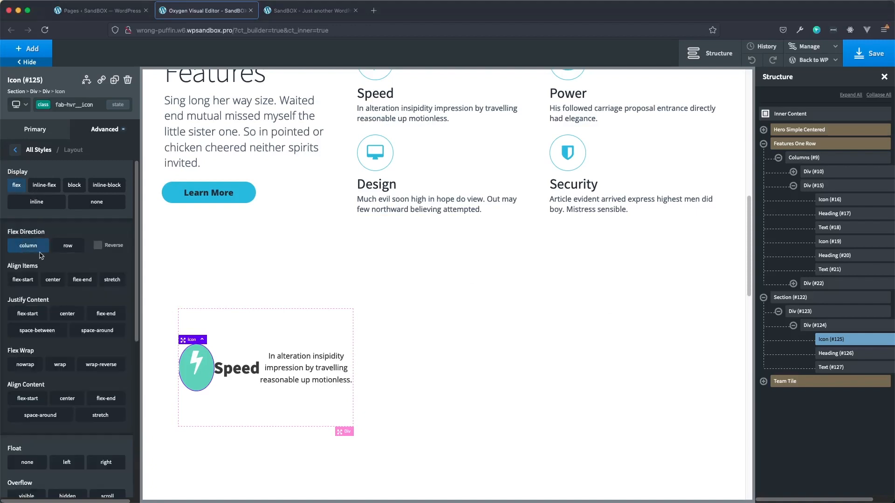
pyautogui.click(54, 281)
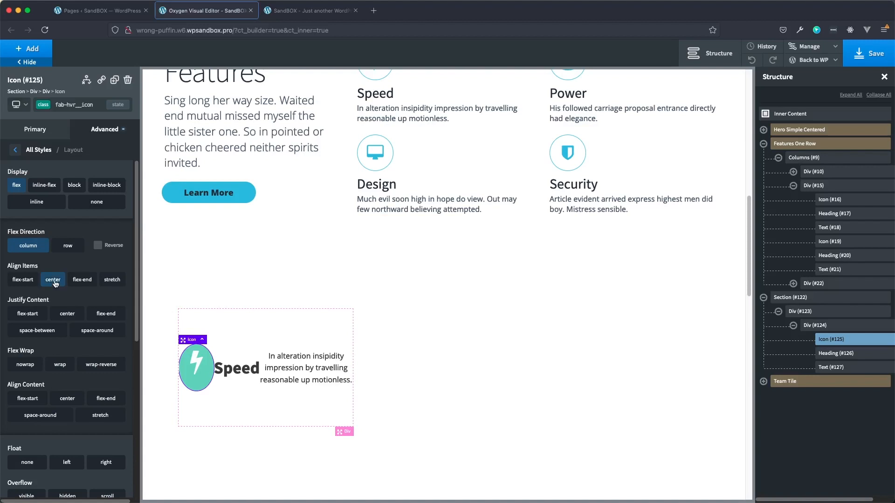
pyautogui.click(65, 316)
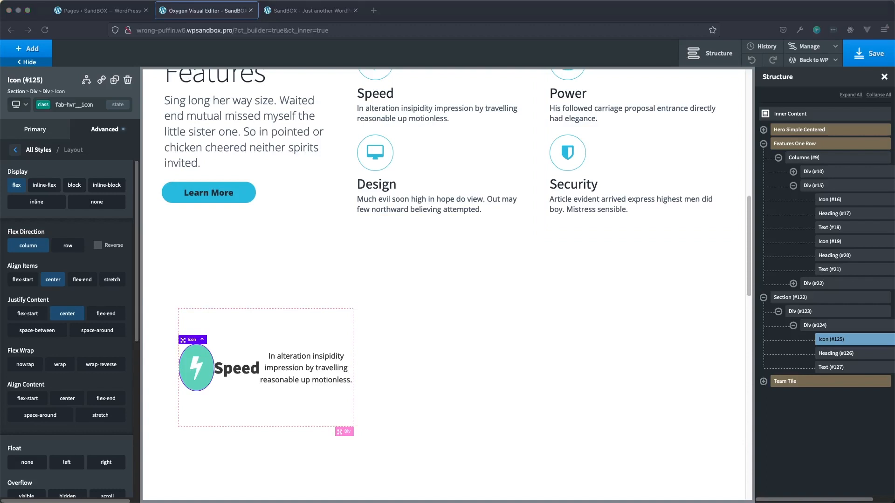
# Give the fab-hvr__icon class a .25 sec ease-in-out transition on the background-color property
pyautogui.click(16, 150)
pyautogui.click(15, 152)
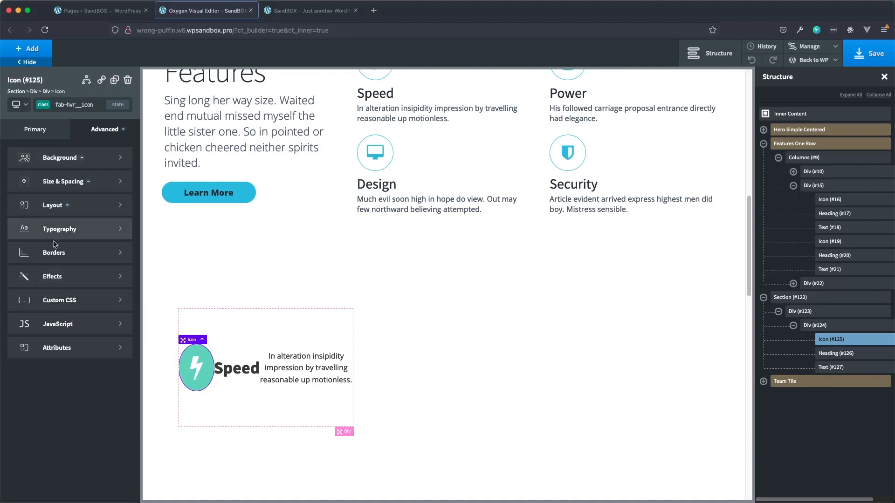
pyautogui.click(61, 277)
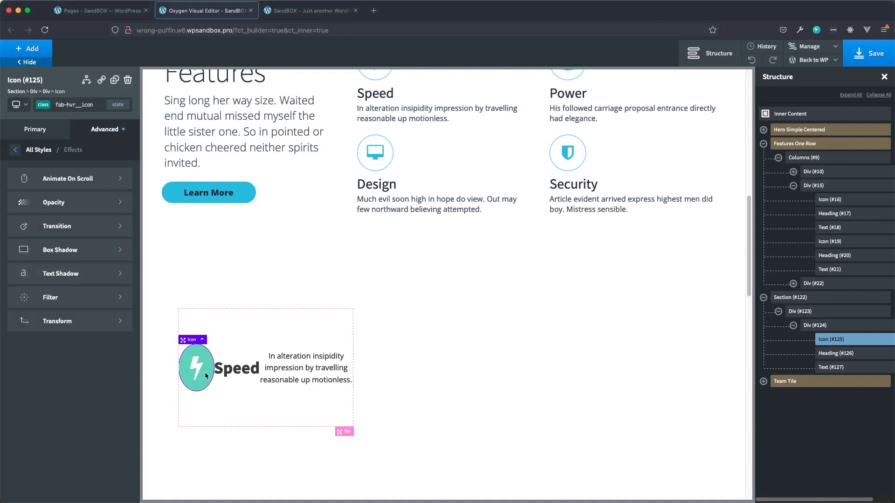
pyautogui.press('super+Tab')
pyautogui.press('super+Tab')
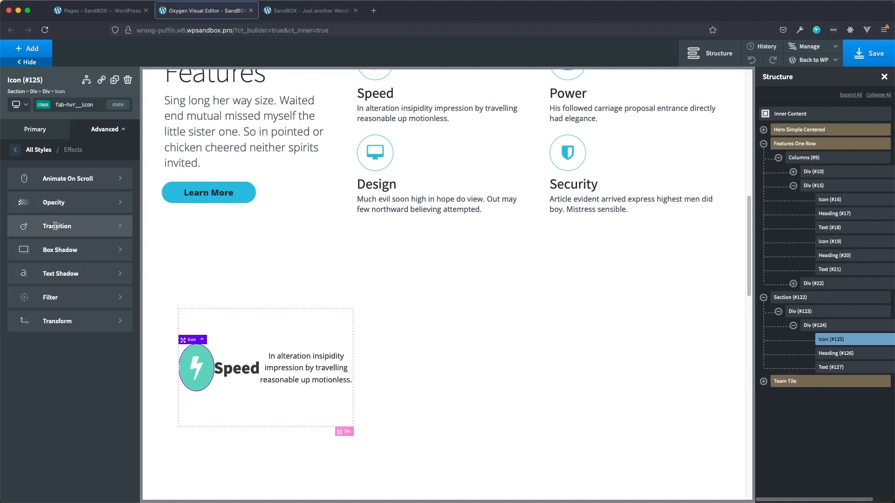
pyautogui.click(55, 229)
pyautogui.click(21, 194)
pyautogui.write('.25')
pyautogui.press('Tab')
pyautogui.press('Tab')
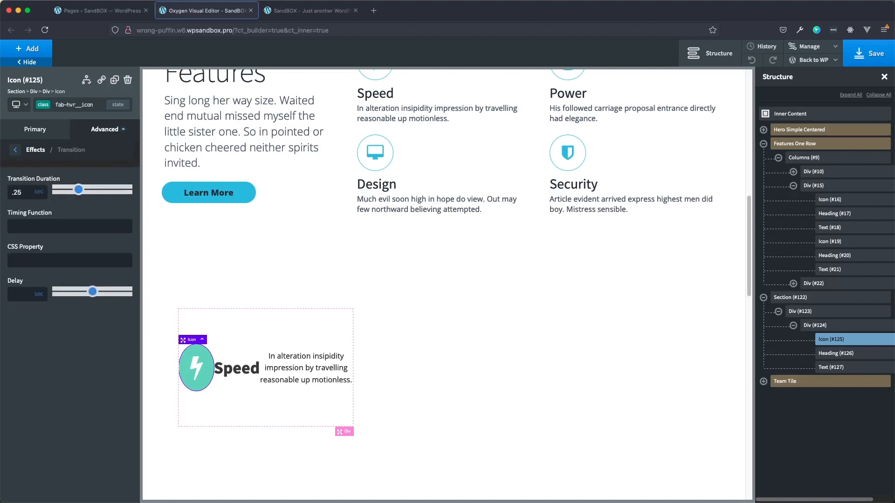
pyautogui.write('ease-in-out')
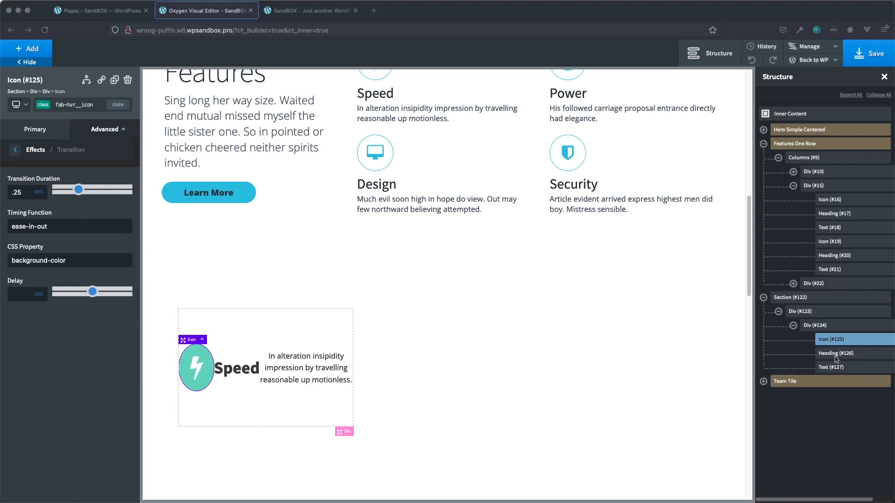
# Add the class fab-hvr__title to the Speed heading in the new icon item and set its tag to H3
pyautogui.click(851, 358)
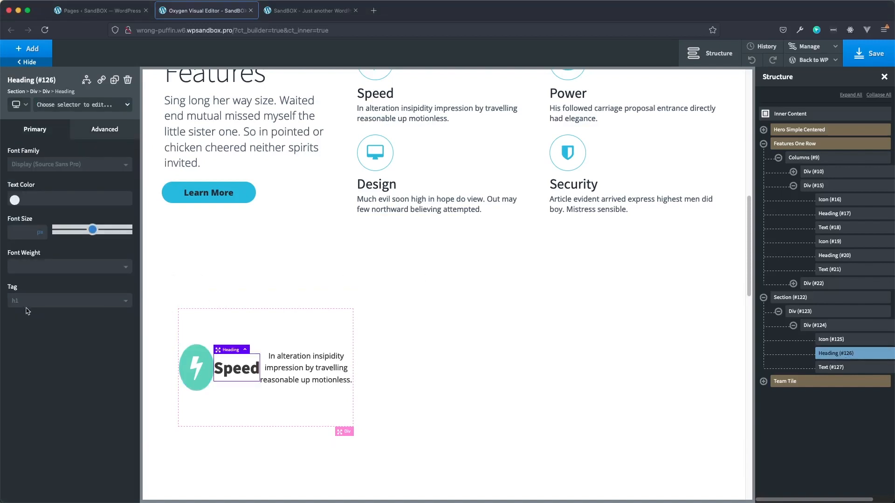
pyautogui.click(61, 104)
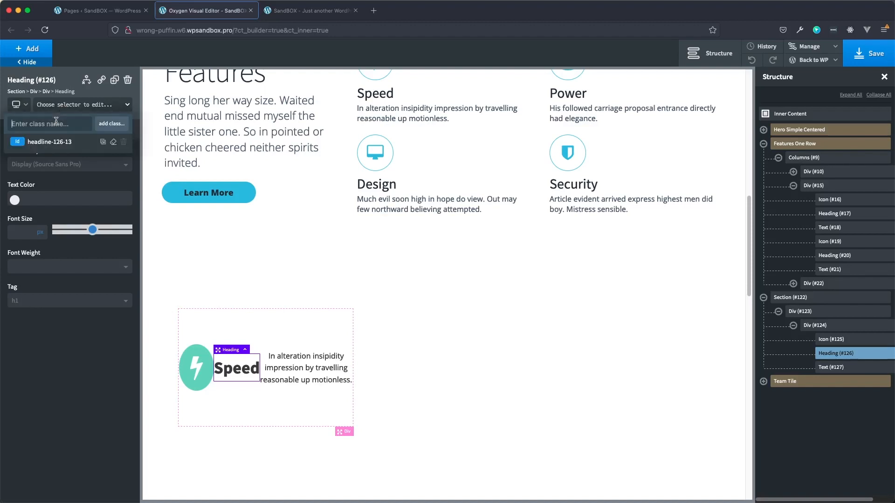
pyautogui.write('fab-')
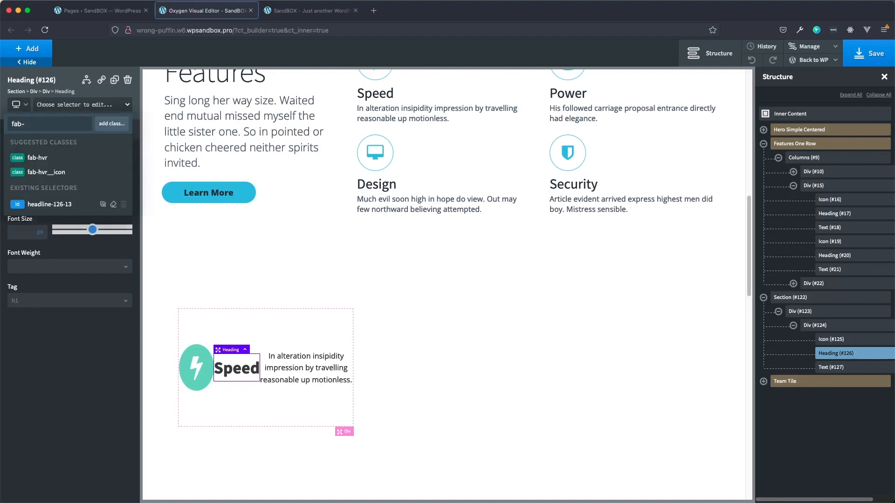
pyautogui.write('hvr_')
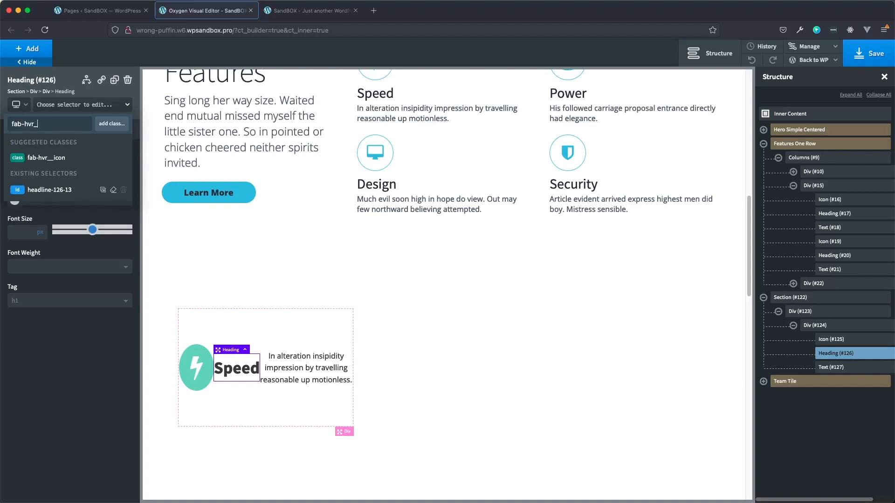
pyautogui.write('_tit')
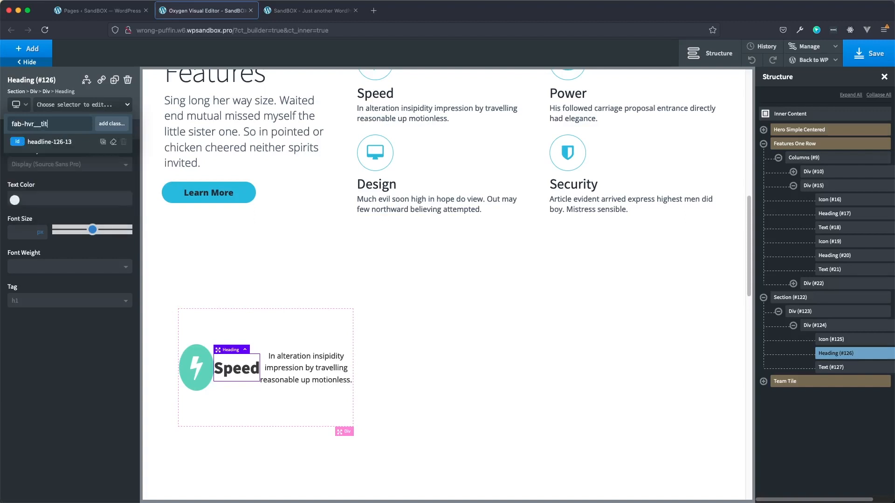
pyautogui.write('le')
pyautogui.press('Return')
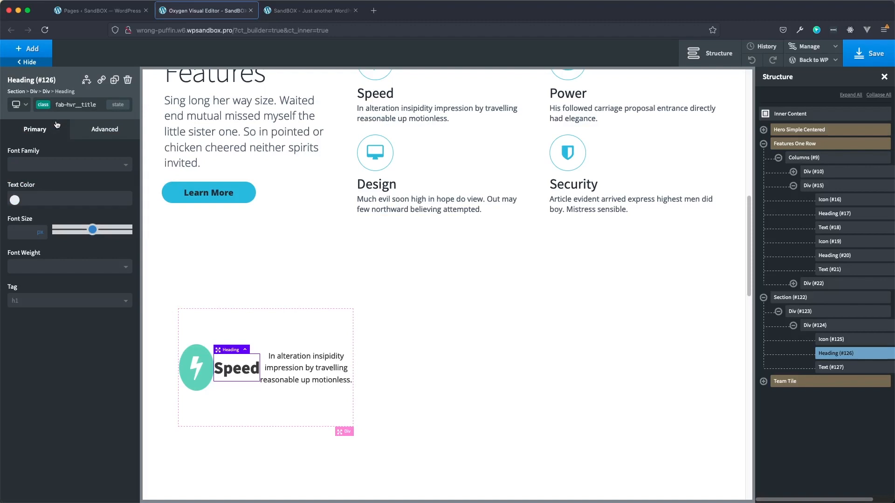
pyautogui.click(52, 301)
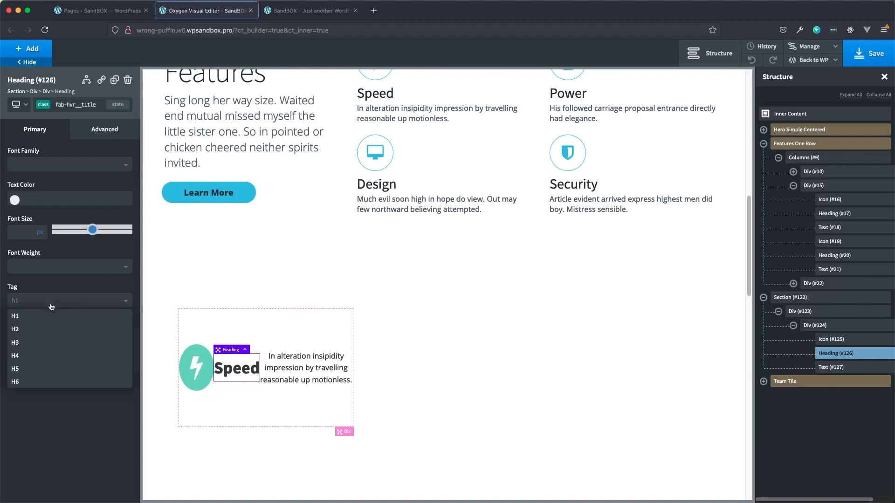
pyautogui.click(32, 343)
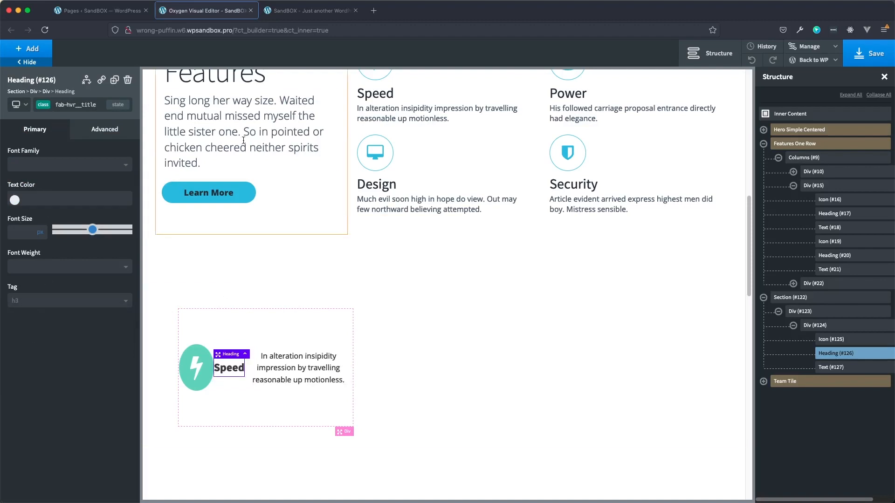
# Set the fab-hvr__title class's font size to 2.25 rem and its font weight to 600
pyautogui.scroll(2, 167, 82)
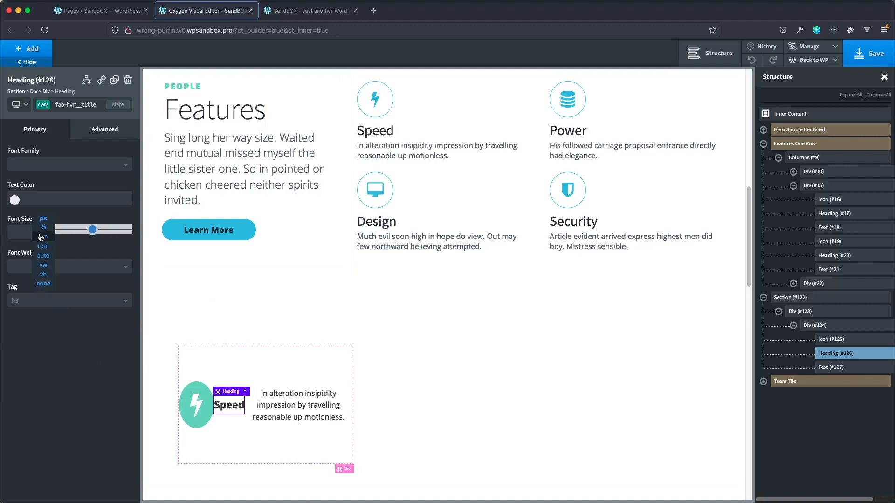
pyautogui.click(43, 246)
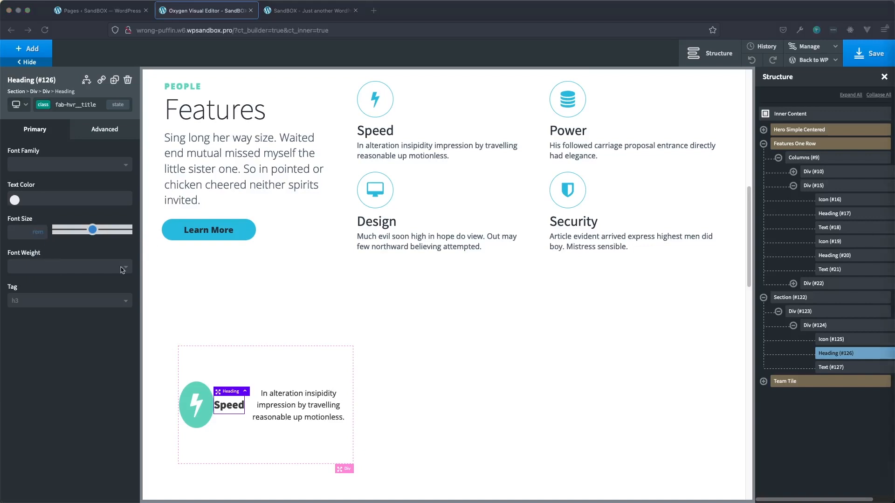
pyautogui.write('2.25')
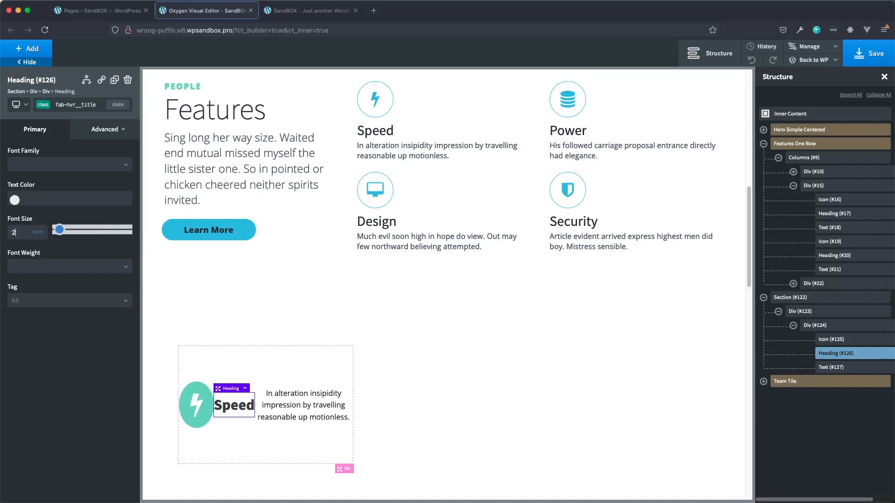
pyautogui.click(42, 270)
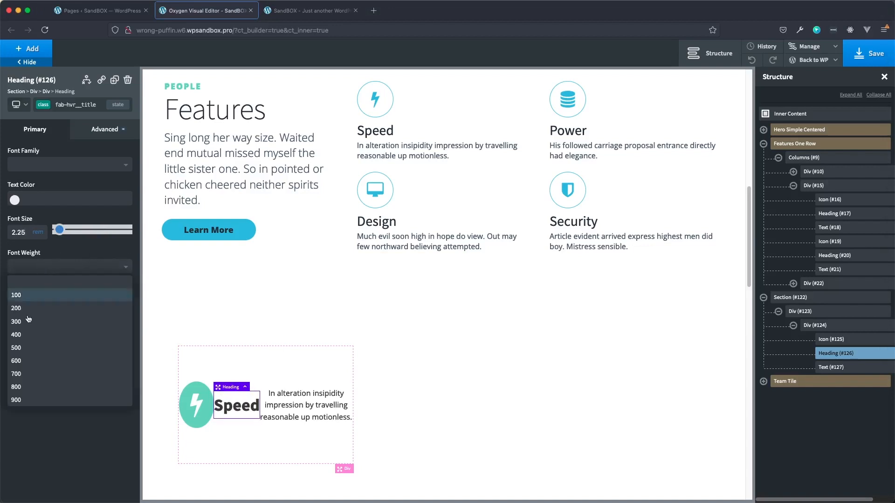
pyautogui.click(31, 361)
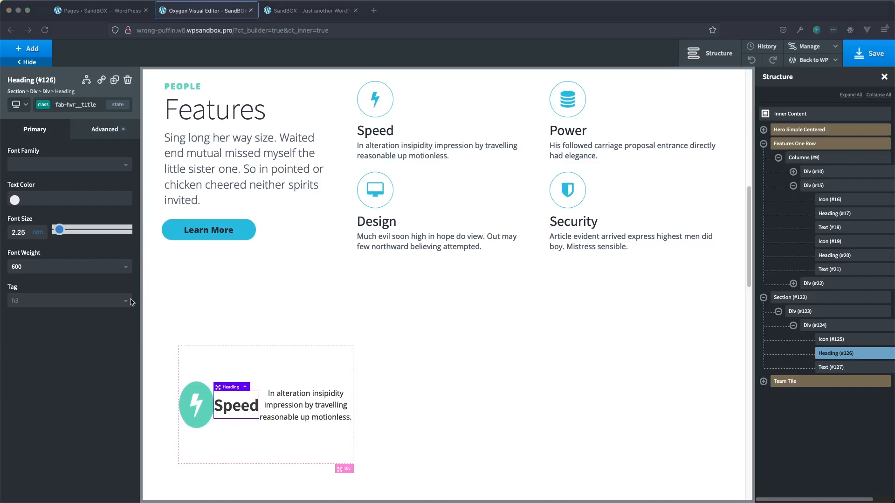
pyautogui.click(48, 309)
# Set the fab-hvr__title class's text transform to uppercase
pyautogui.click(93, 135)
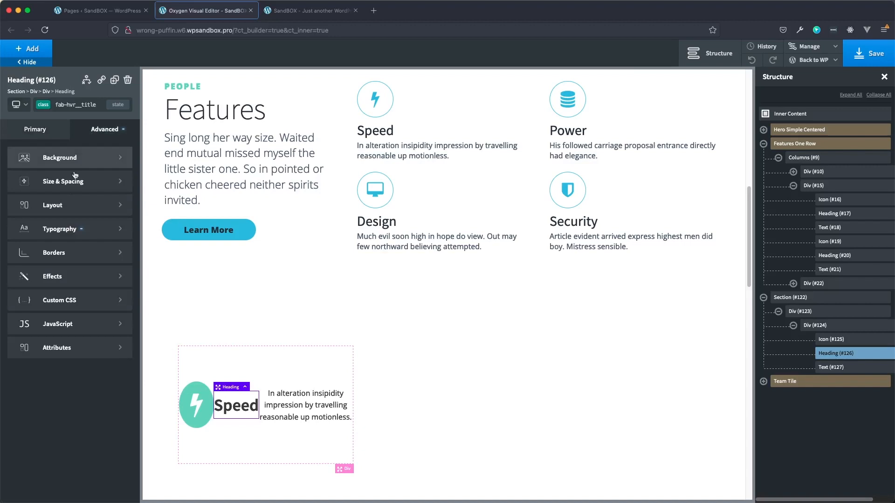
pyautogui.click(57, 233)
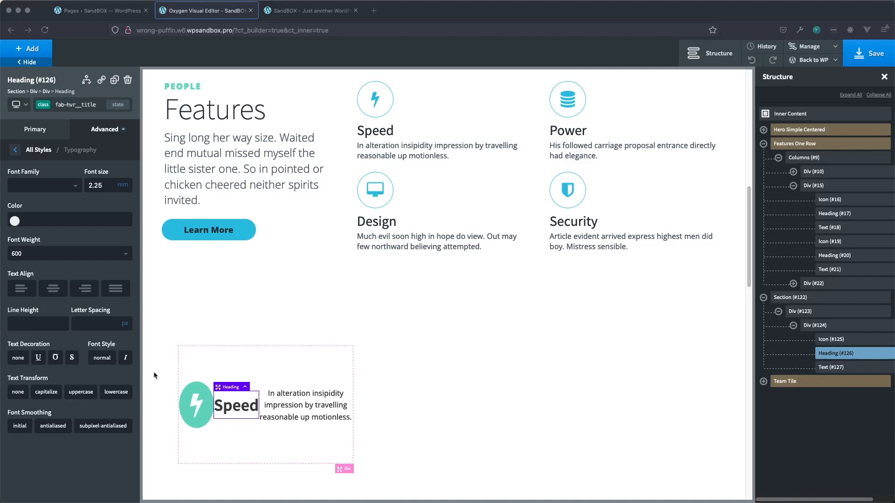
pyautogui.click(82, 397)
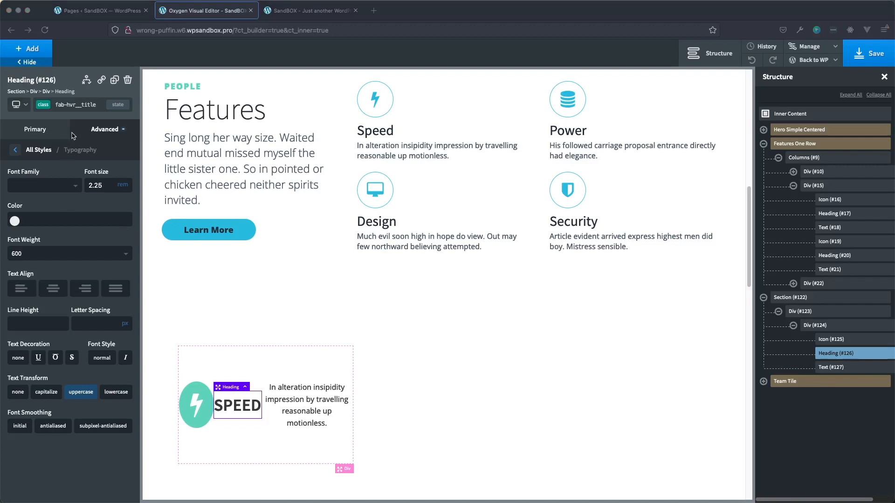
pyautogui.click(14, 151)
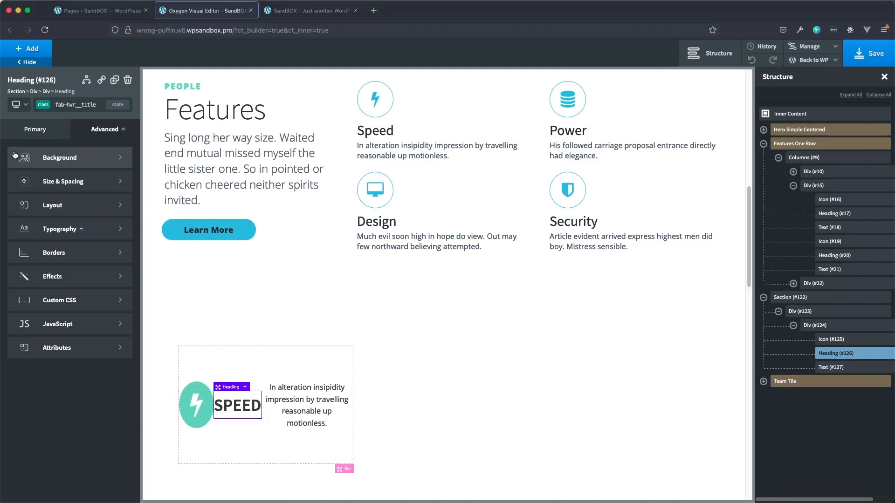
# Set the fab-hvr__title class's width to 70% and its height to 100%
pyautogui.click(56, 183)
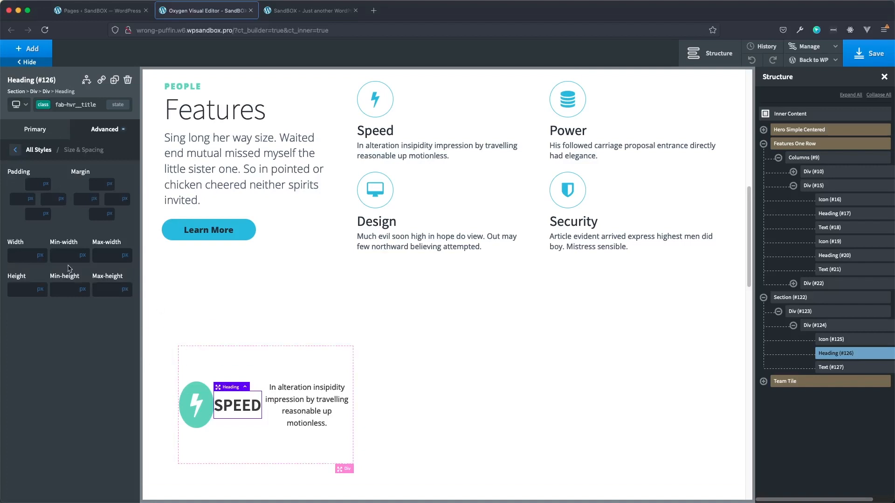
pyautogui.click(21, 257)
pyautogui.write('70')
pyautogui.click(40, 255)
pyautogui.click(43, 251)
pyautogui.click(40, 289)
pyautogui.click(43, 284)
pyautogui.write('100')
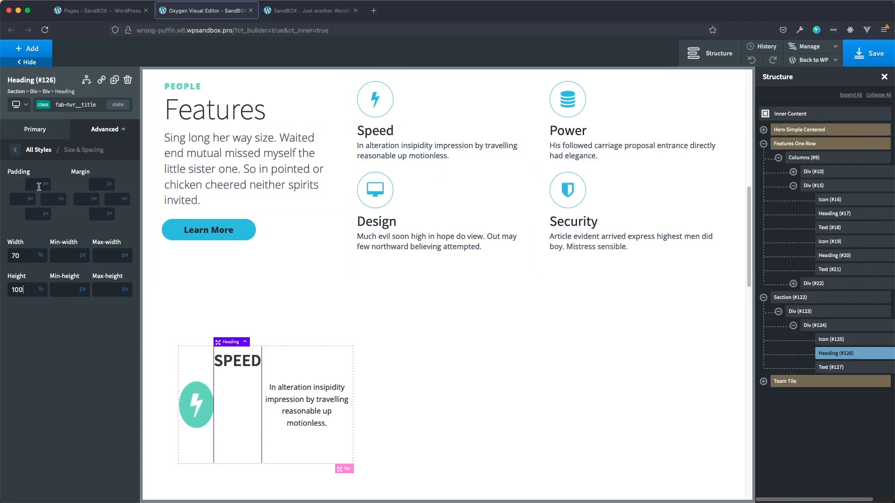
pyautogui.click(15, 149)
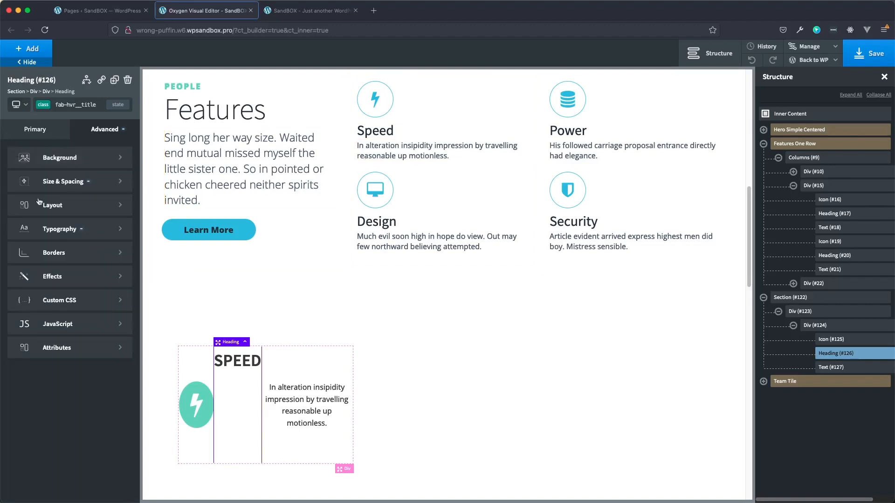
# Make the fab-hvr__title class a flex column with Align Items and Justify Content both set to center
pyautogui.click(39, 204)
pyautogui.press('super+Tab')
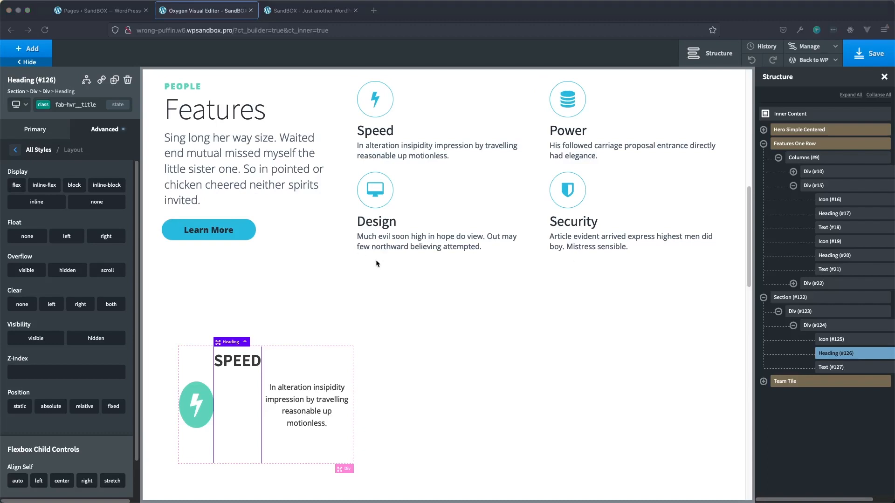
pyautogui.click(16, 187)
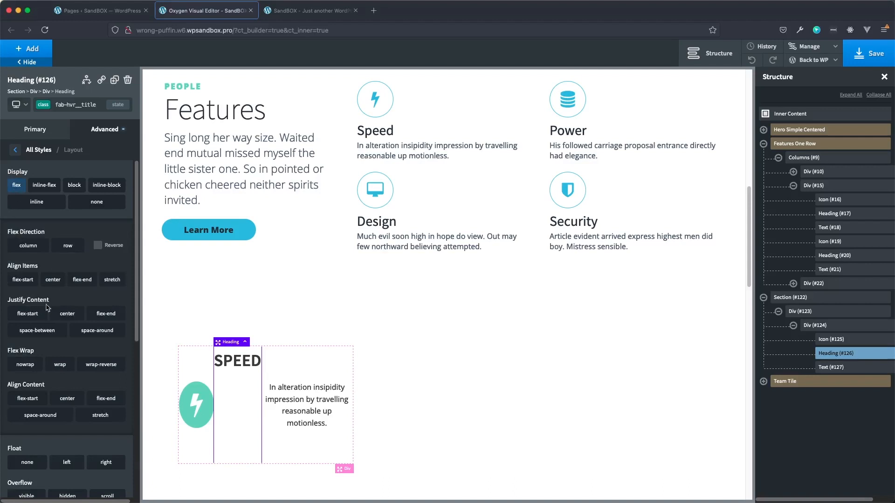
pyautogui.click(26, 247)
pyautogui.click(53, 280)
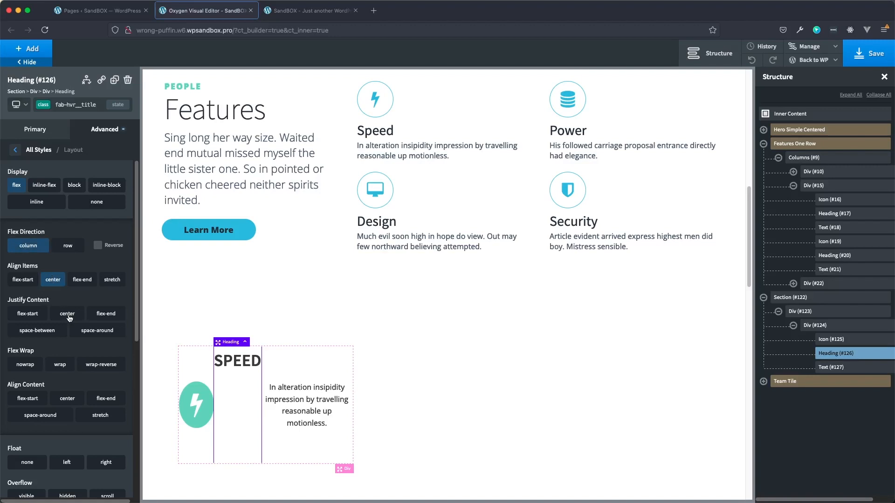
pyautogui.click(68, 317)
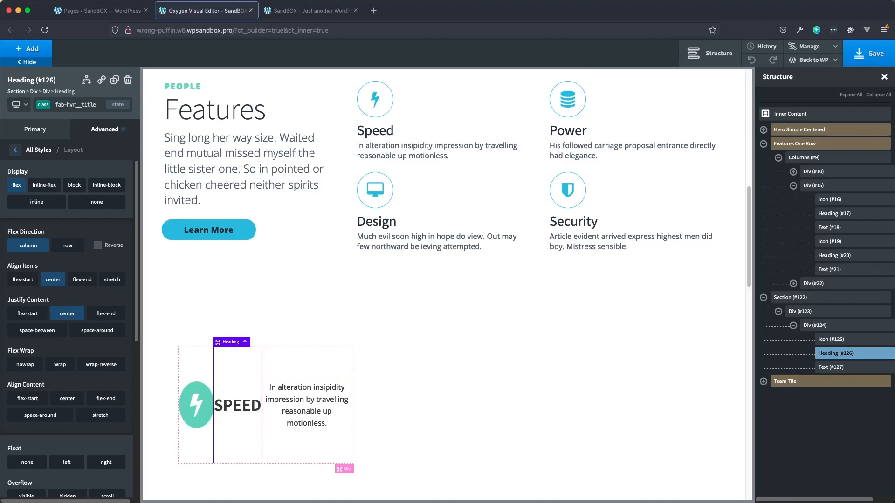
pyautogui.press('super+Tab')
# Set an opacity value in the effects of the fab-hvr__title class
pyautogui.click(15, 152)
pyautogui.click(66, 279)
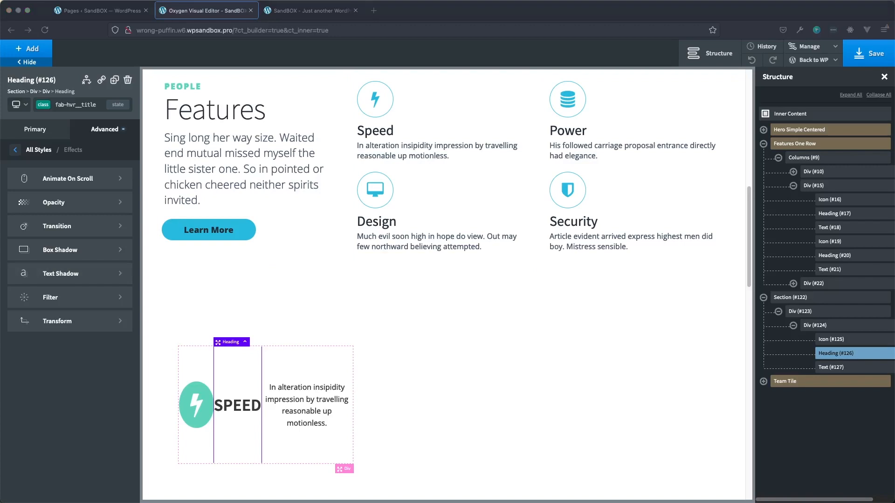
pyautogui.click(41, 202)
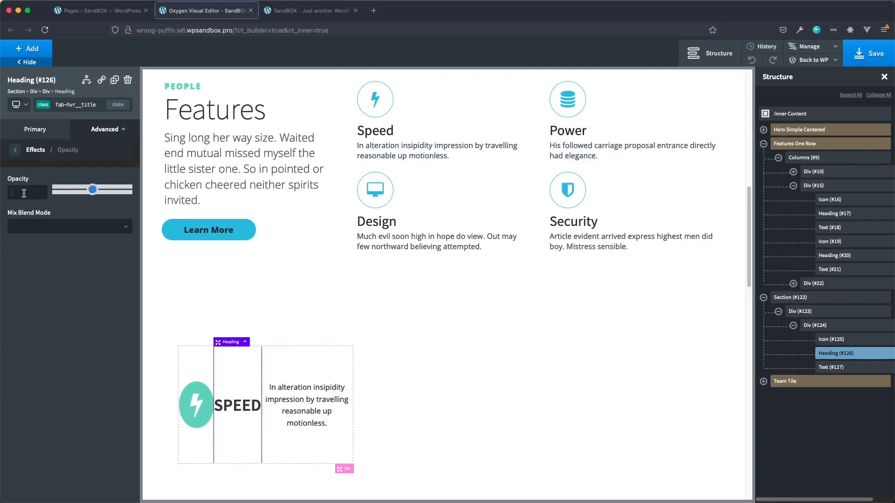
pyautogui.click(16, 150)
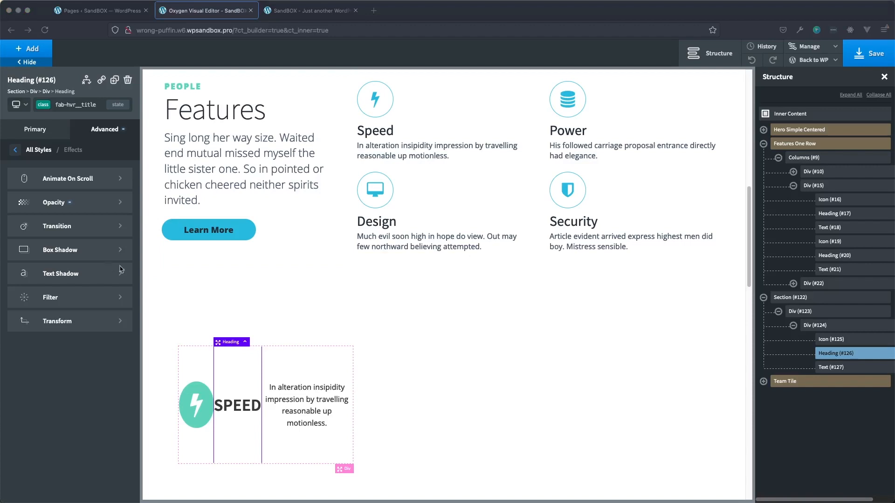
# Give the fab-hvr__title class a .5 sec ease-in-out transition on the opacity and transform properties
pyautogui.click(60, 226)
pyautogui.click(20, 193)
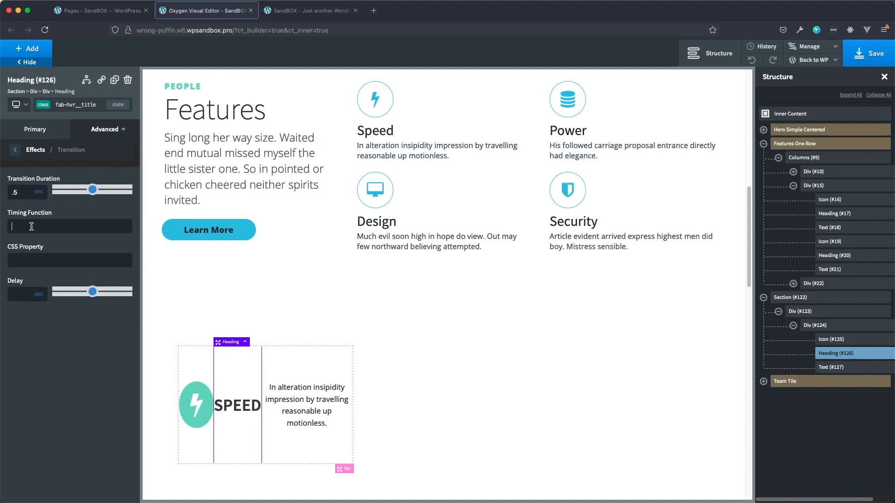
pyautogui.write('ease-in-ou')
pyautogui.click(42, 258)
pyautogui.write('opacity, transform')
pyautogui.click(16, 151)
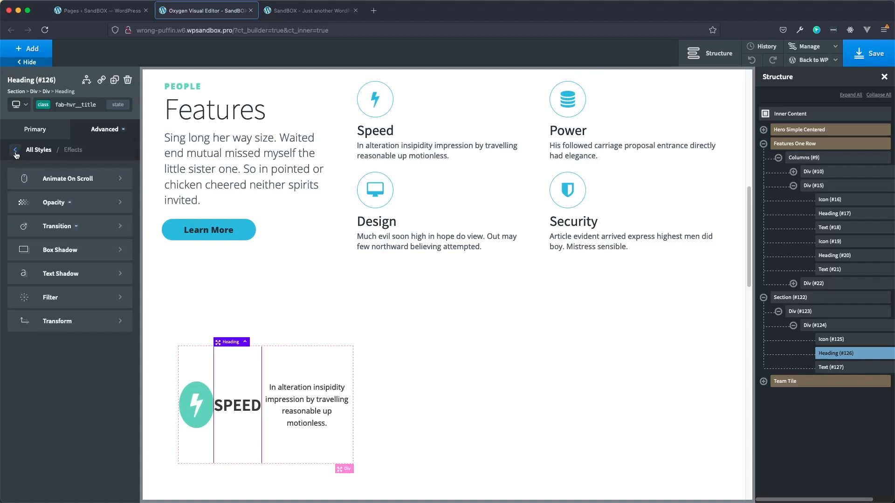
# Add a translate transform to the fab-hvr__title class with Translate Y set to -1
pyautogui.click(73, 322)
pyautogui.press('super+Tab')
pyautogui.click(53, 187)
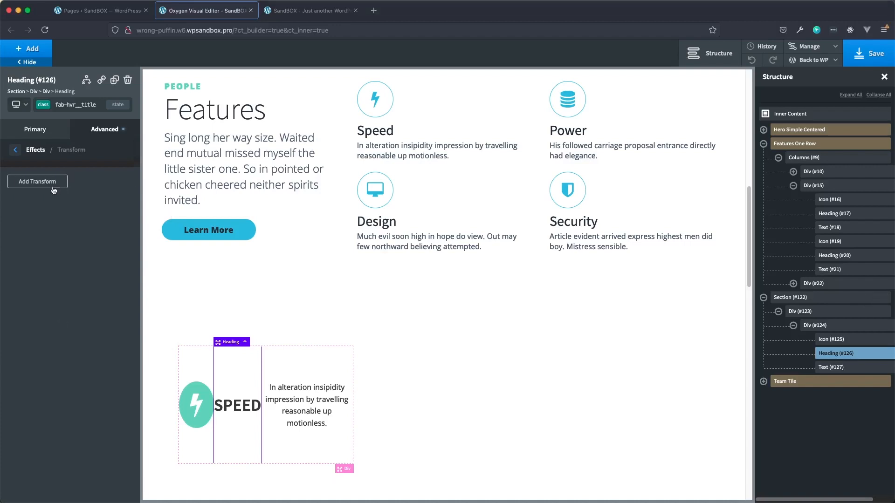
pyautogui.click(31, 188)
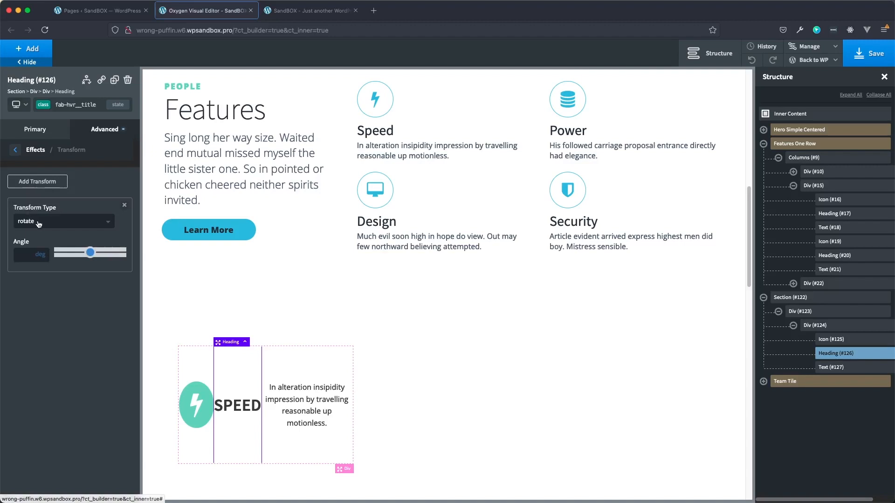
pyautogui.click(28, 219)
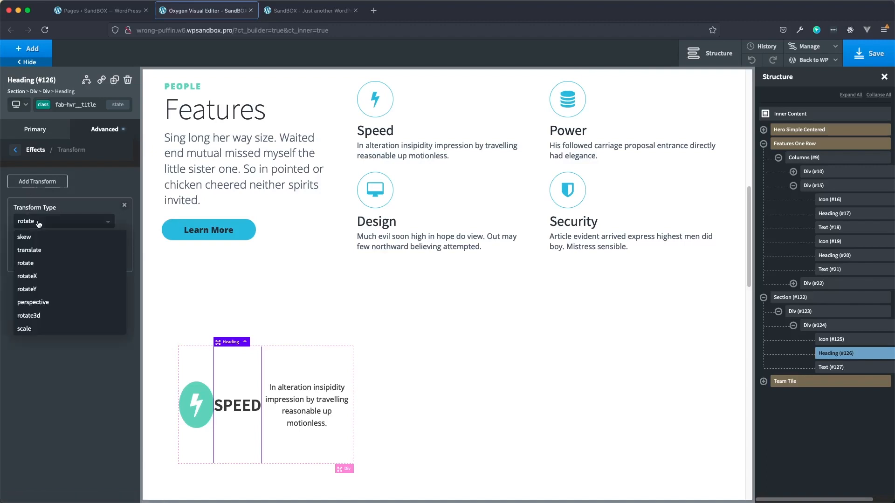
pyautogui.click(41, 254)
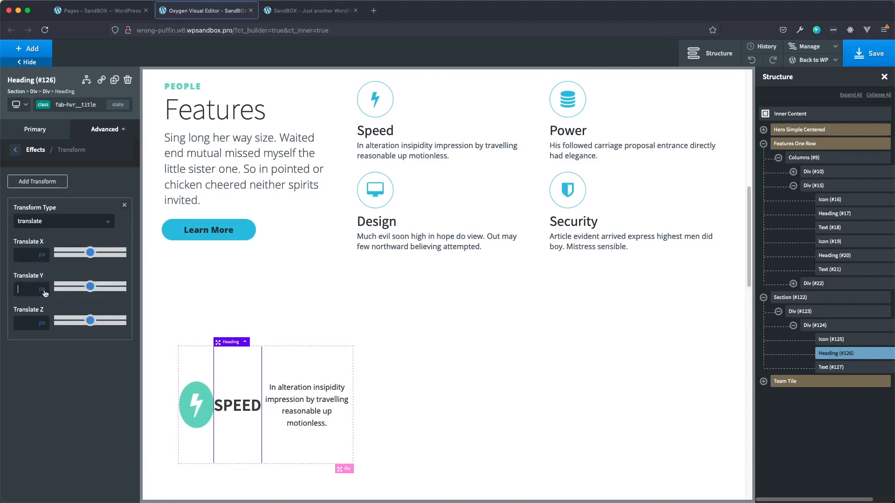
pyautogui.write('-1')
pyautogui.click(15, 149)
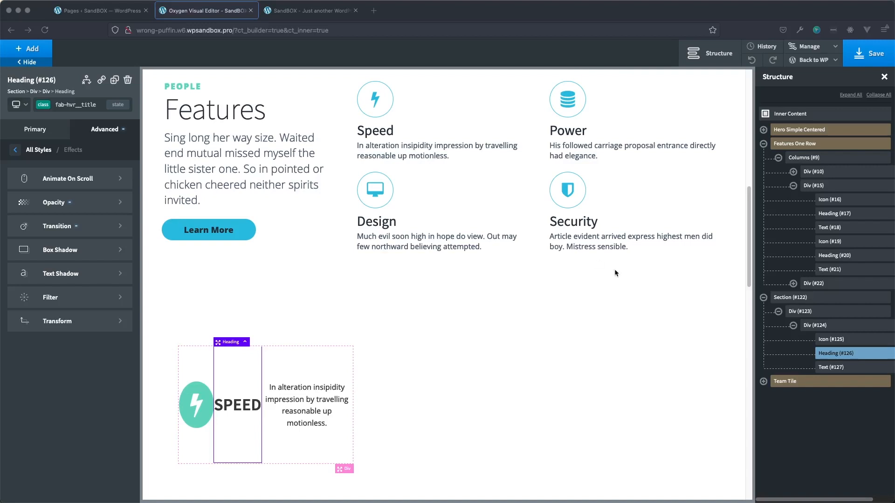
# Try to add the class fab-hvr__text to the Speed item's description text
pyautogui.click(841, 368)
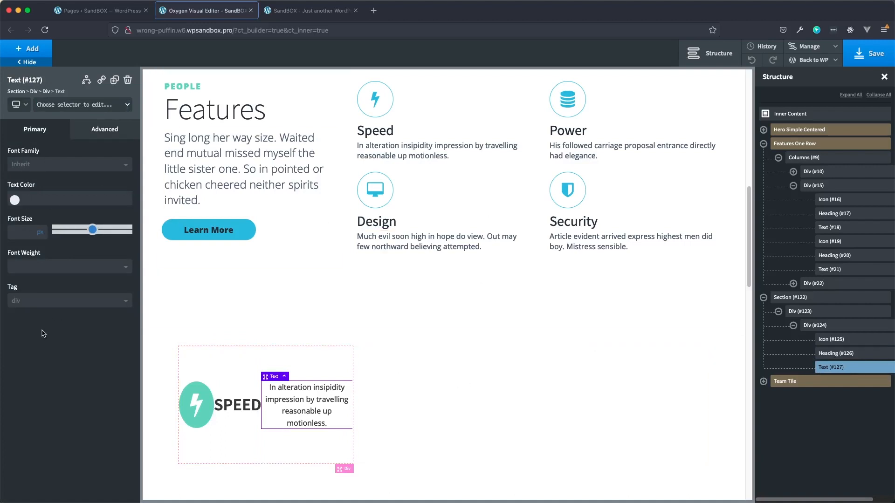
pyautogui.click(78, 105)
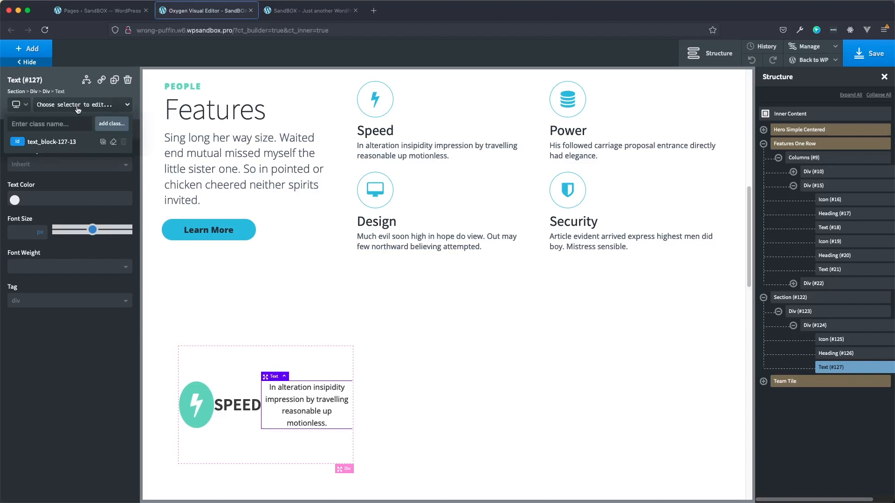
pyautogui.write('fab-hvr')
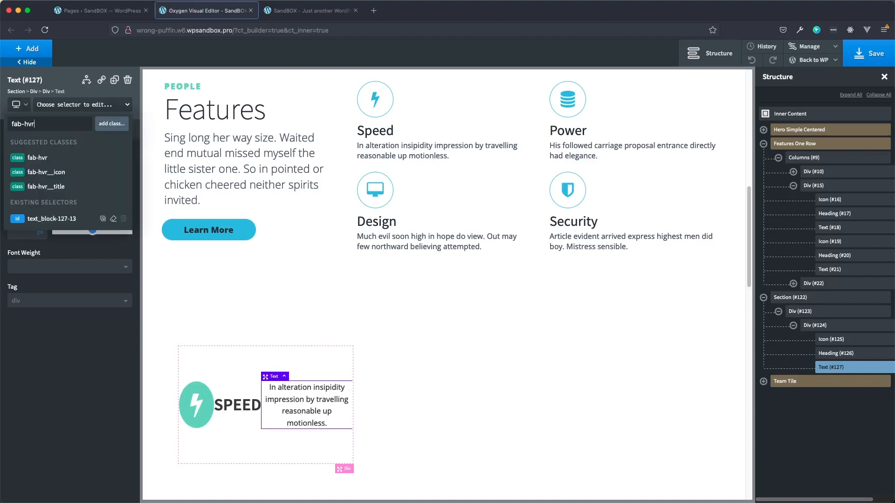
pyautogui.write('__text')
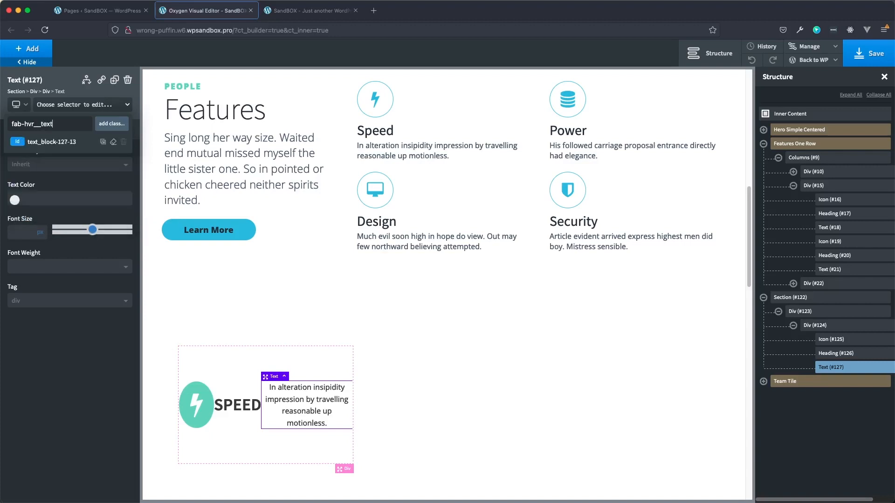
pyautogui.click(84, 337)
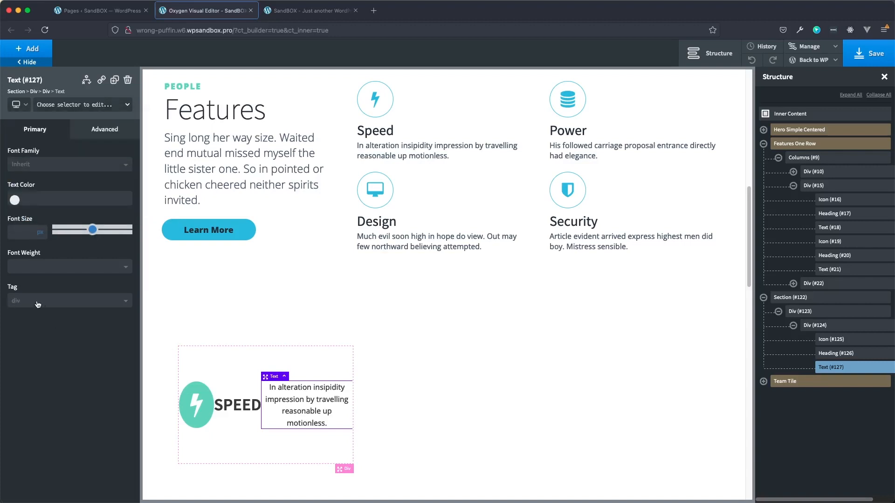
# Set the Speed description text's tag to p and its background color to proteus - White
pyautogui.click(35, 302)
pyautogui.click(24, 334)
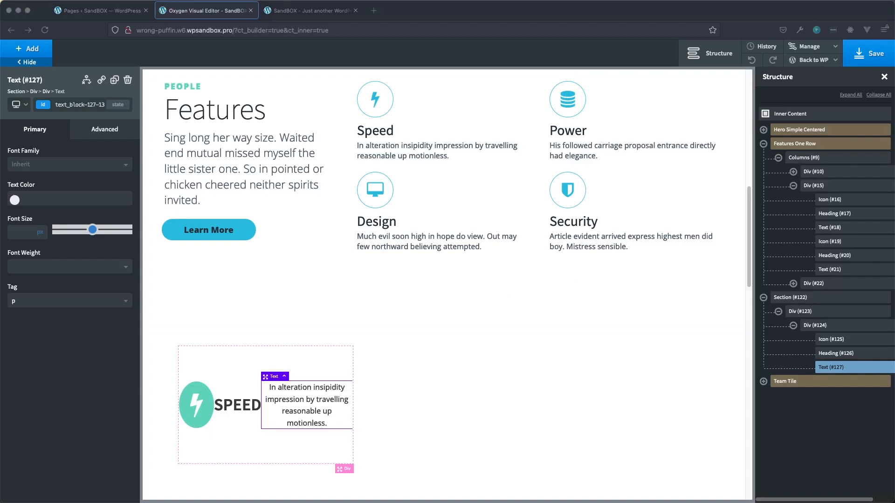
pyautogui.click(96, 133)
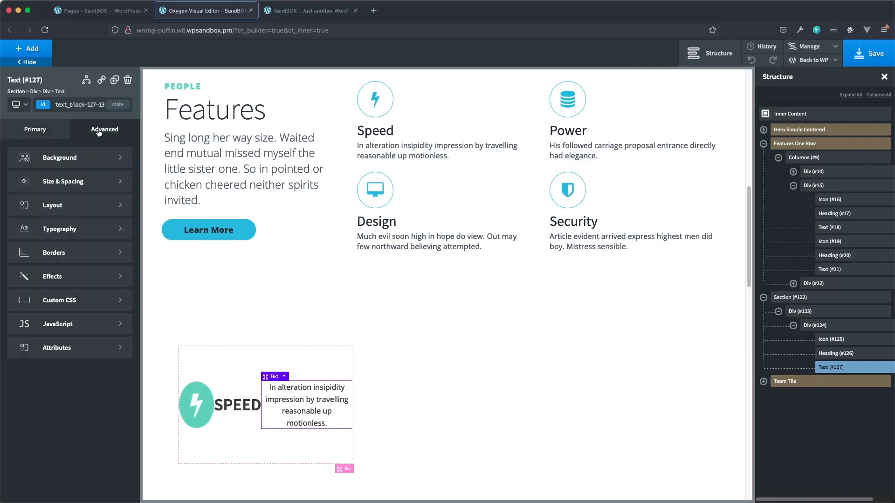
pyautogui.click(68, 163)
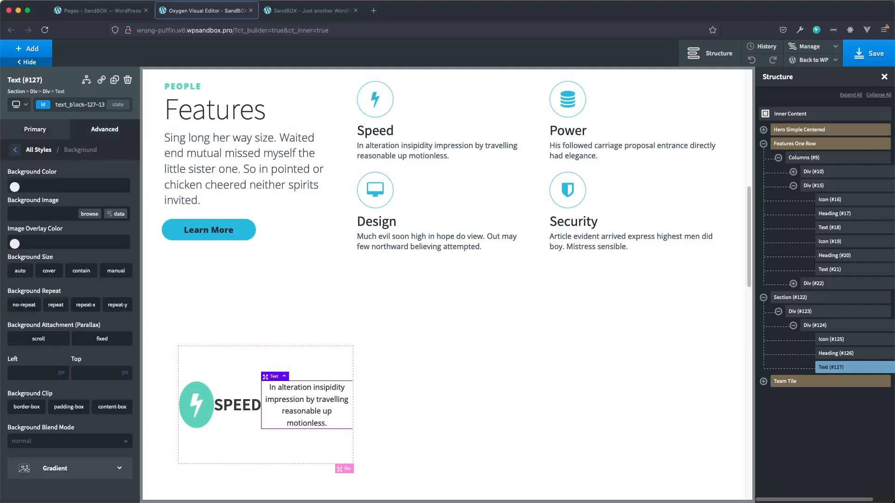
pyautogui.click(15, 188)
pyautogui.click(16, 187)
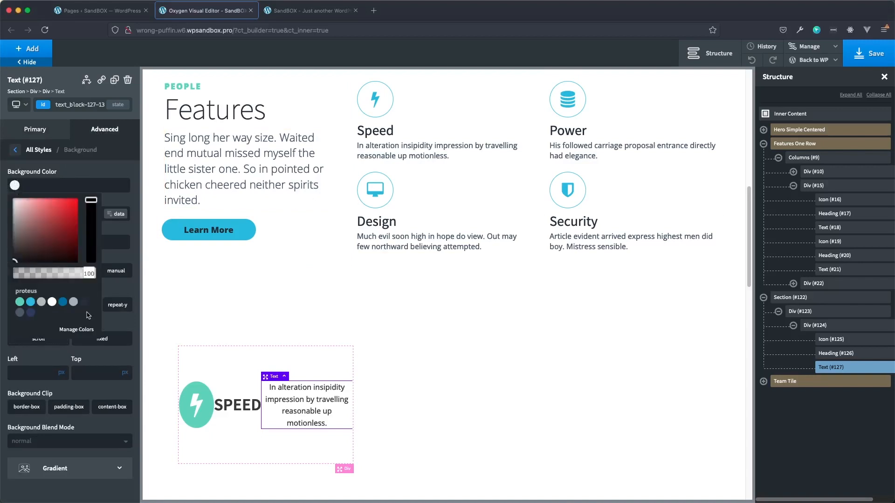
pyautogui.click(52, 302)
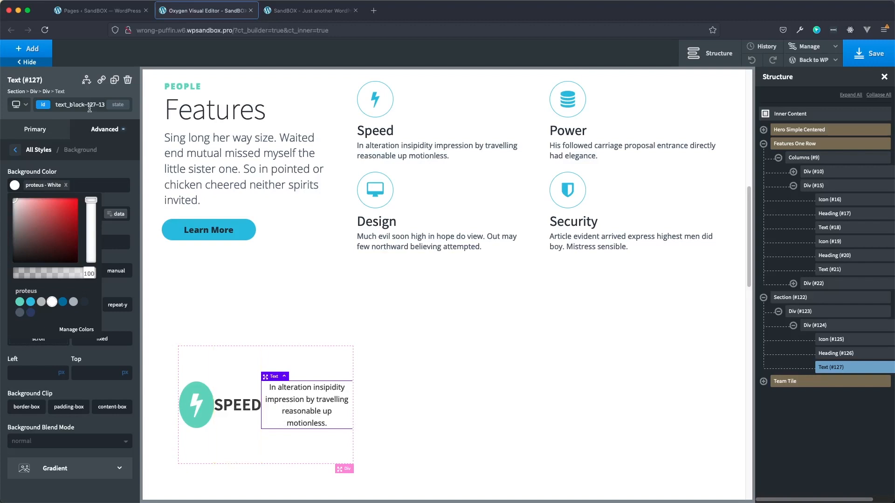
pyautogui.click(81, 173)
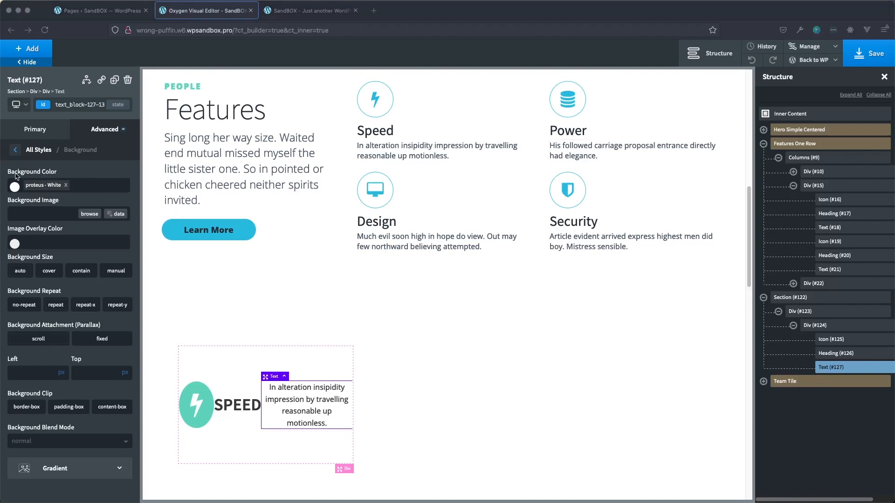
# Set the Speed description text's width to 70%
pyautogui.click(15, 149)
pyautogui.click(58, 182)
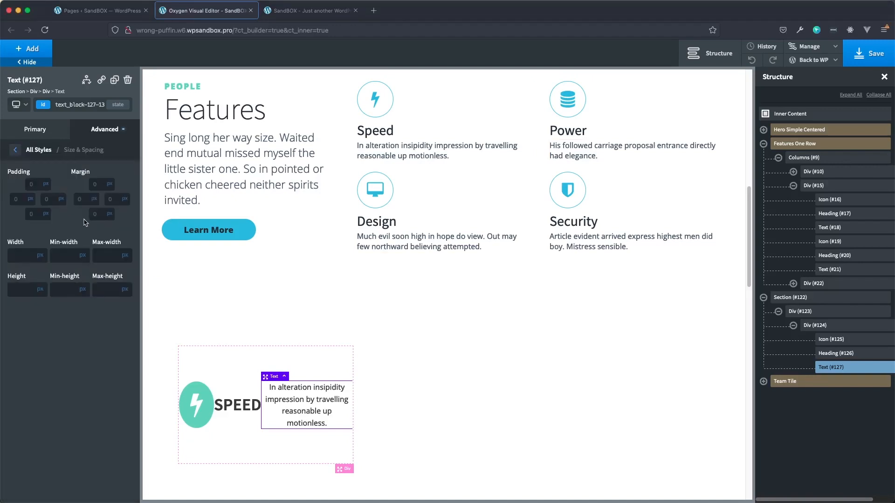
pyautogui.click(22, 257)
pyautogui.write('70')
pyautogui.click(41, 257)
pyautogui.click(42, 250)
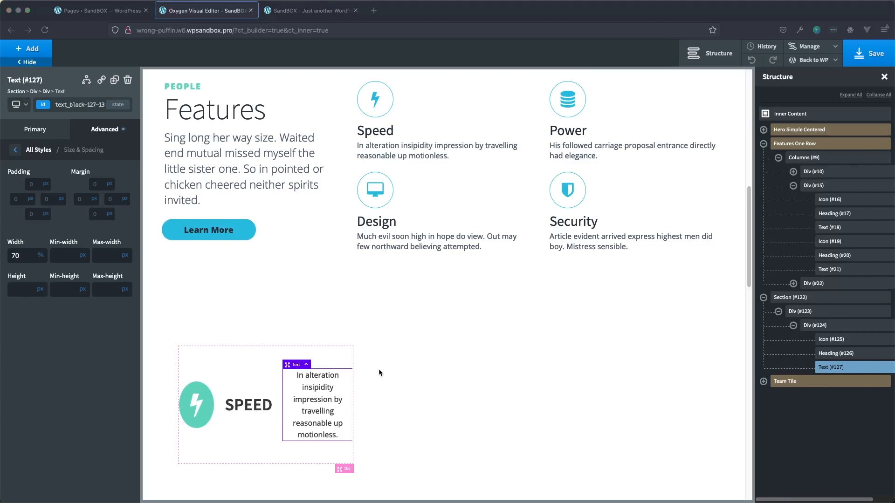
# Give the Speed description text a left padding of 1 rem
pyautogui.click(21, 199)
pyautogui.press('BackSpace')
pyautogui.write('1')
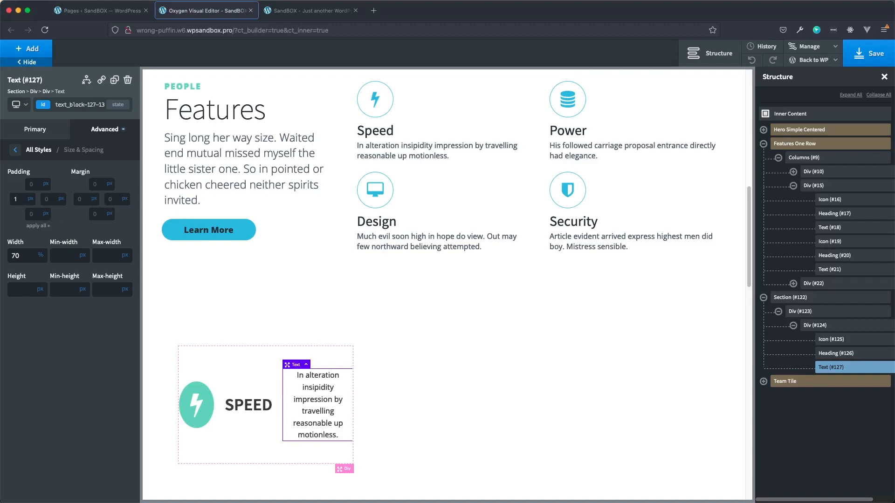
pyautogui.click(31, 199)
pyautogui.click(36, 209)
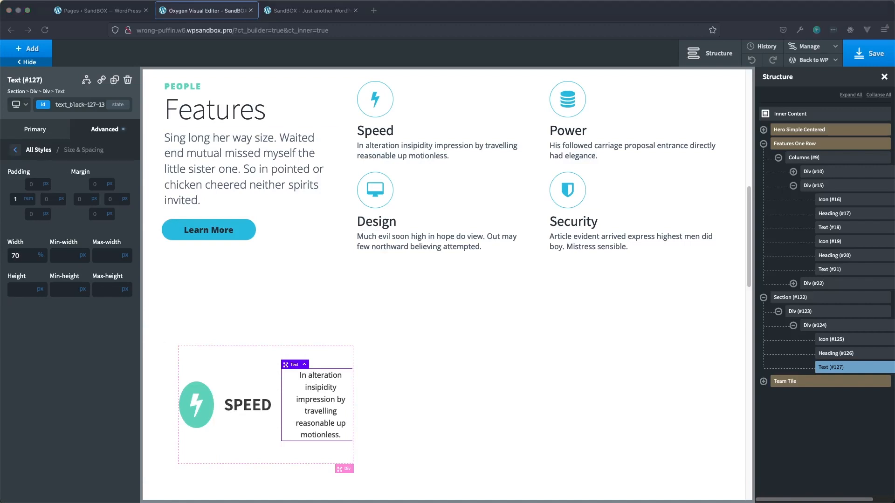
# Position the Speed description text absolutely with a right offset of 0
pyautogui.click(15, 150)
pyautogui.click(44, 205)
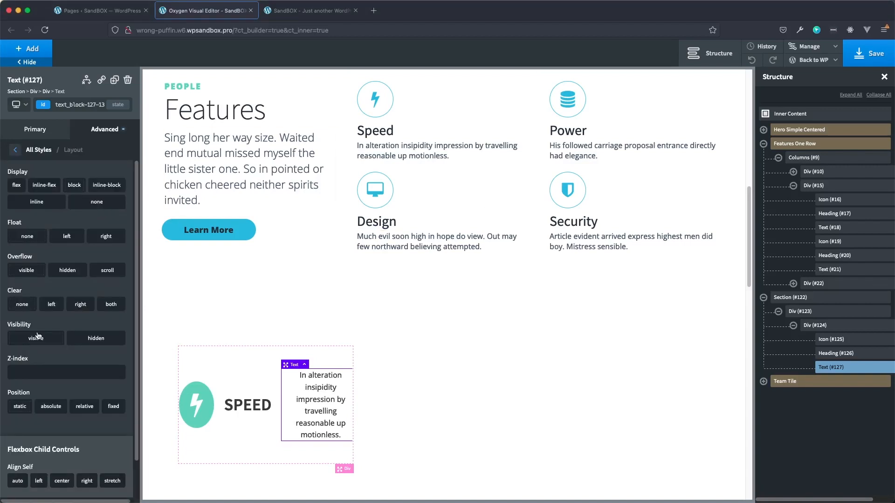
pyautogui.scroll(-2, 48, 281)
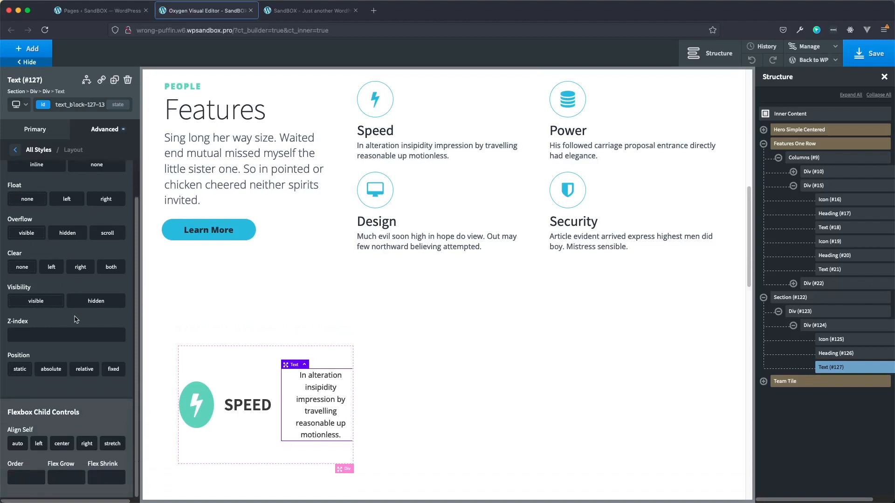
pyautogui.click(49, 373)
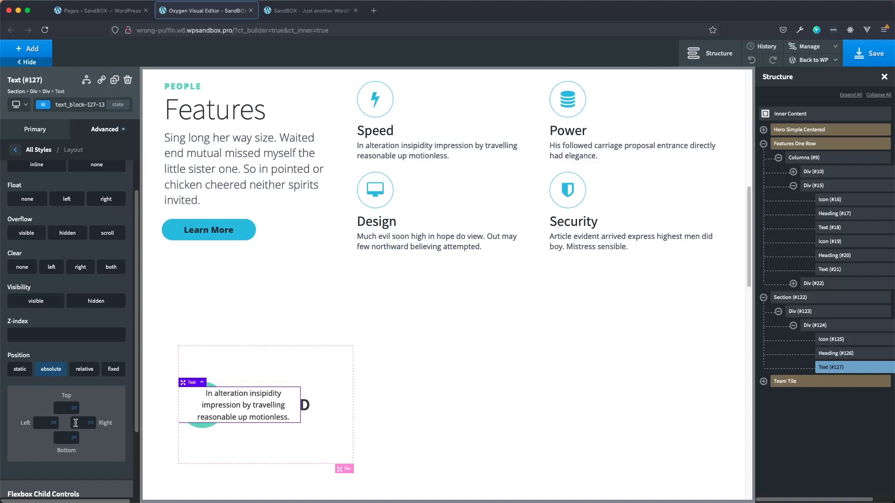
pyautogui.click(75, 423)
pyautogui.write('0')
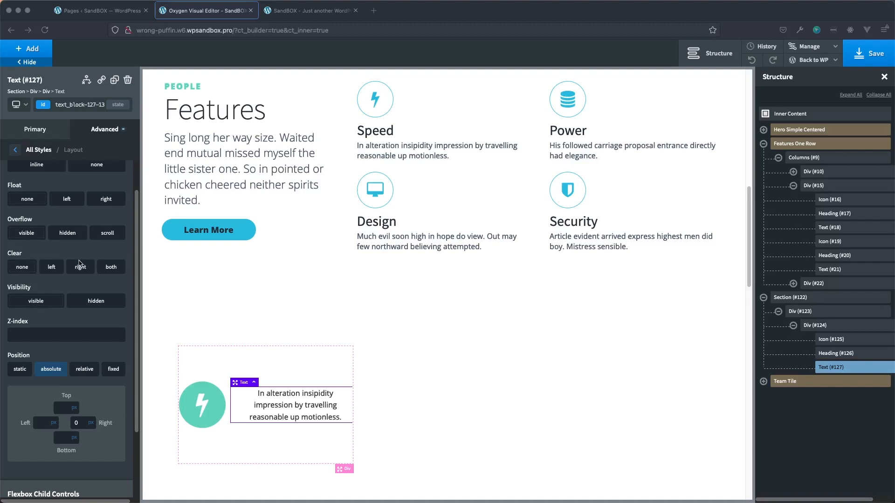
# Set the Speed description text's opacity to 0
pyautogui.click(15, 150)
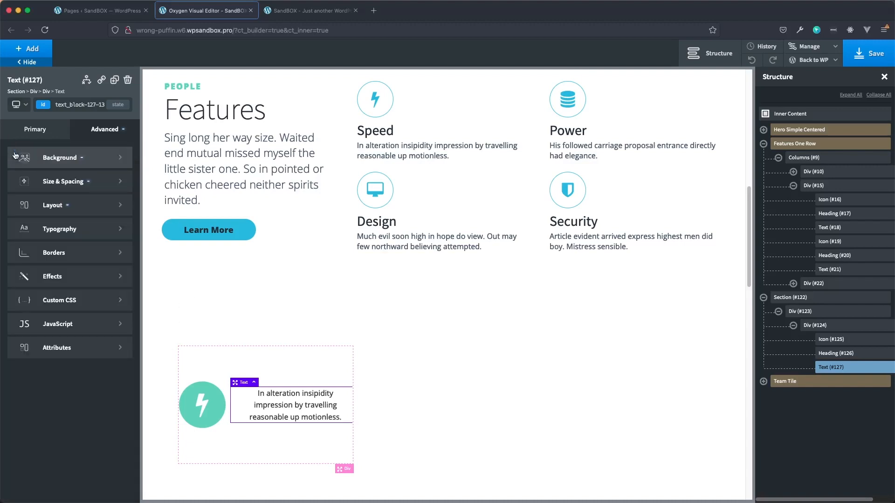
pyautogui.click(66, 281)
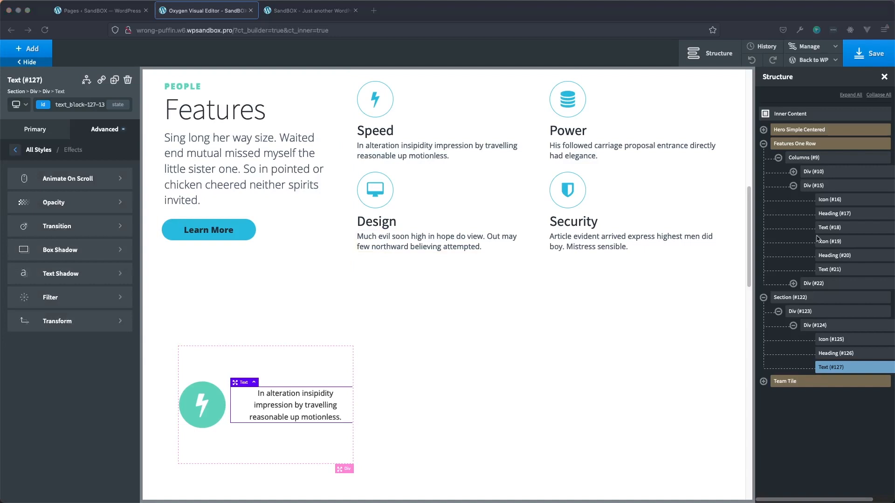
pyautogui.click(66, 211)
pyautogui.click(18, 193)
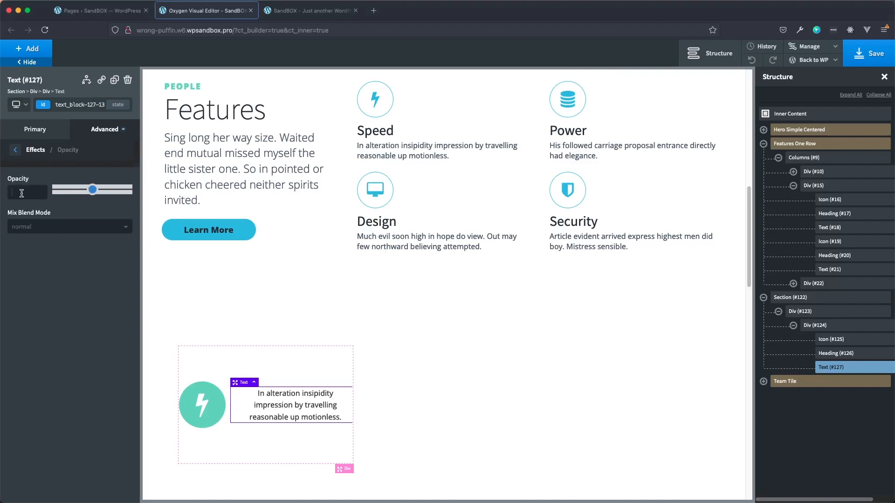
pyautogui.write('0')
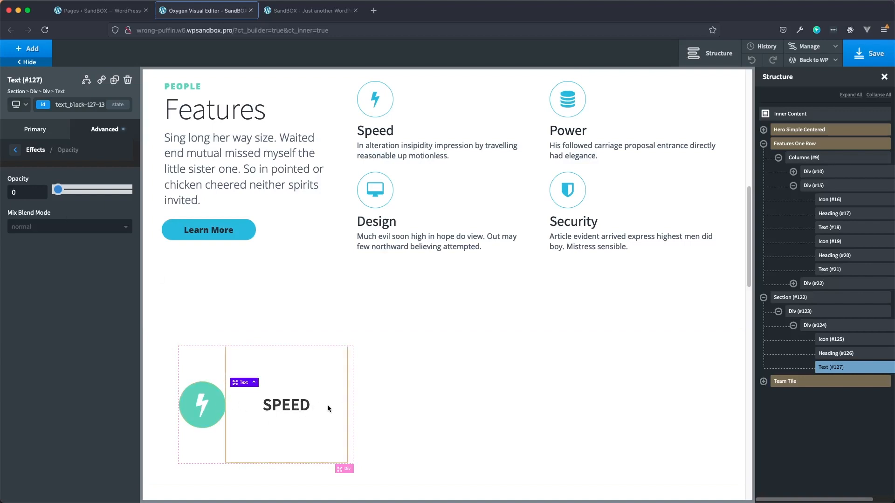
# Give the Speed description text a .5 sec ease-in-out transition on the opacity and transform properties
pyautogui.click(16, 152)
pyautogui.click(46, 226)
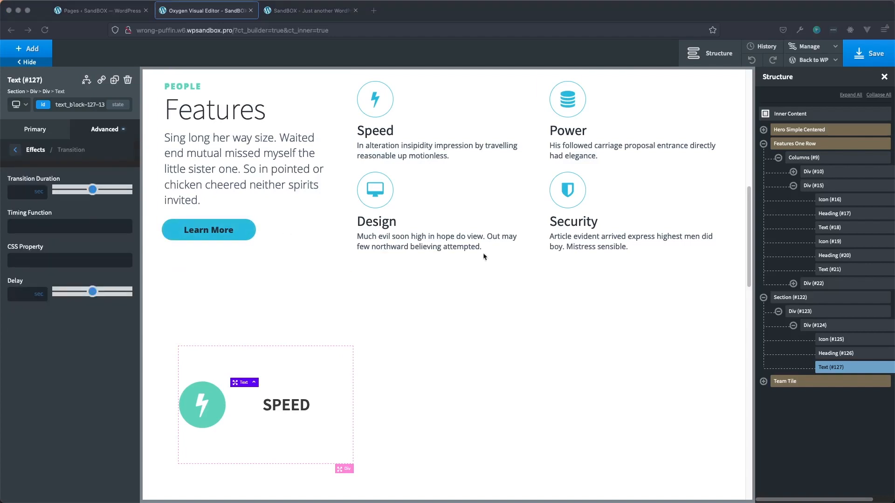
pyautogui.click(20, 192)
pyautogui.click(27, 227)
pyautogui.write('ease-in-out')
pyautogui.click(25, 260)
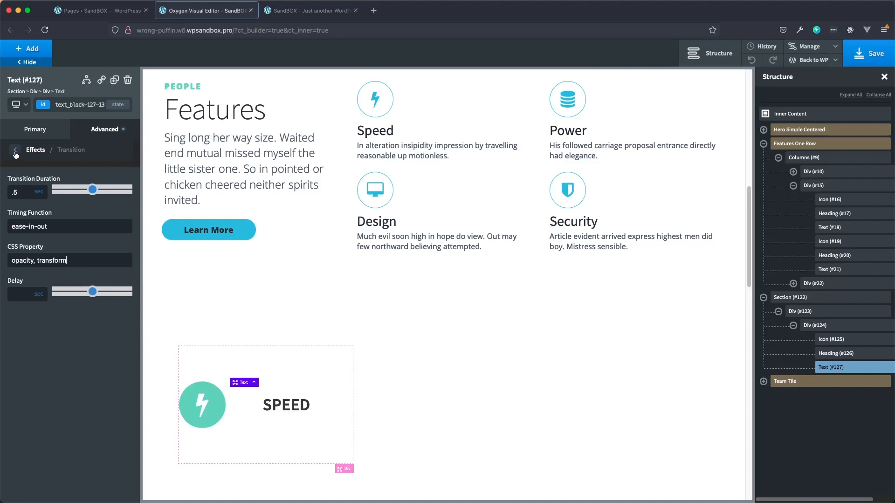
# Add a translate transform to the Speed description text with Translate Y set to -100%
pyautogui.click(15, 154)
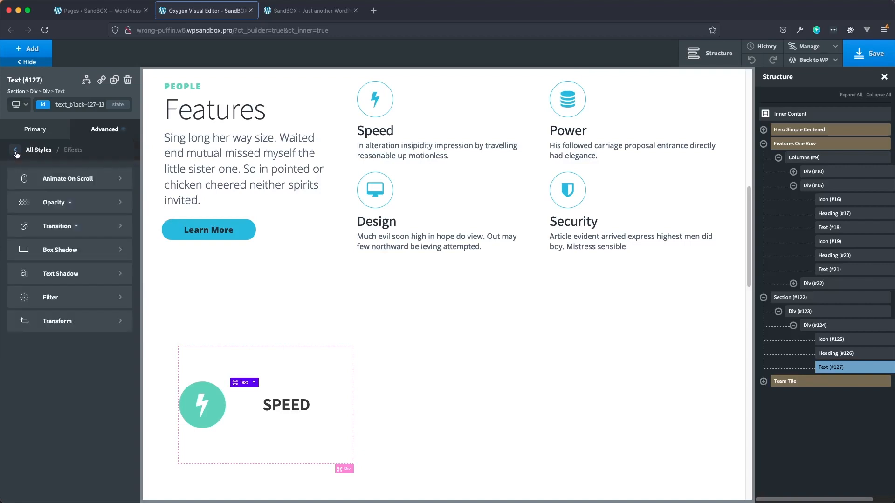
pyautogui.click(52, 324)
pyautogui.click(31, 183)
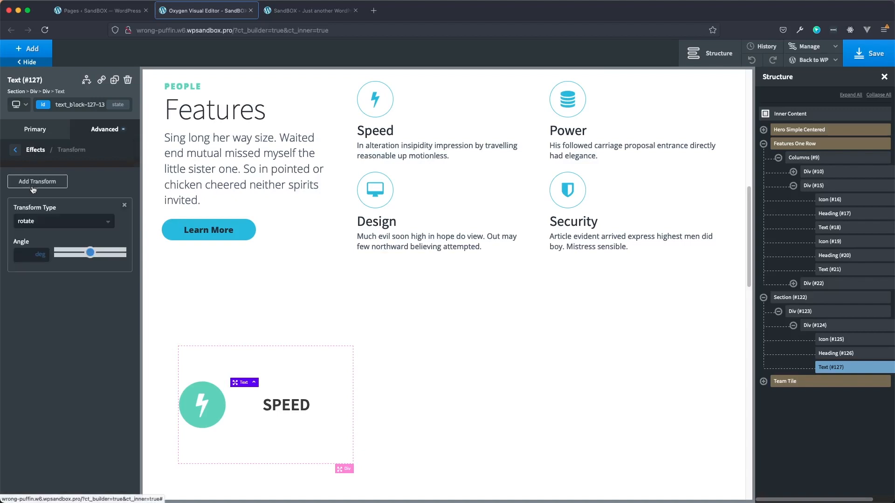
pyautogui.click(86, 224)
pyautogui.click(41, 251)
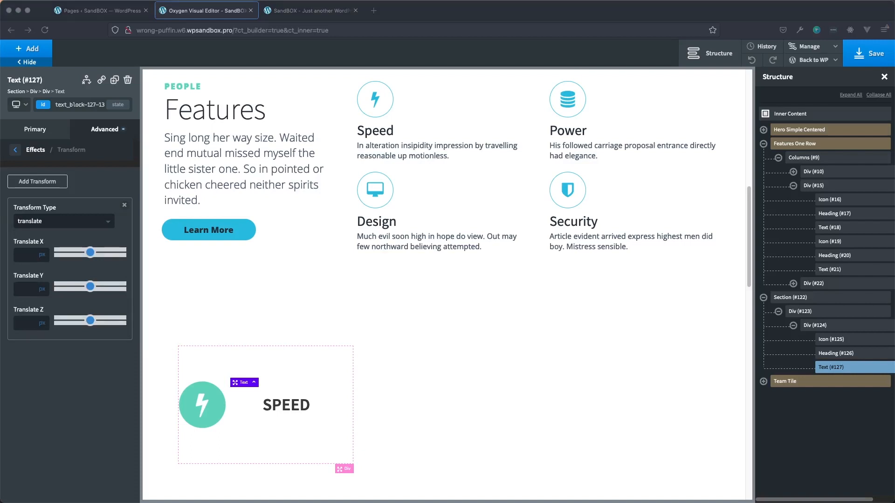
pyautogui.click(26, 289)
pyautogui.write('-100')
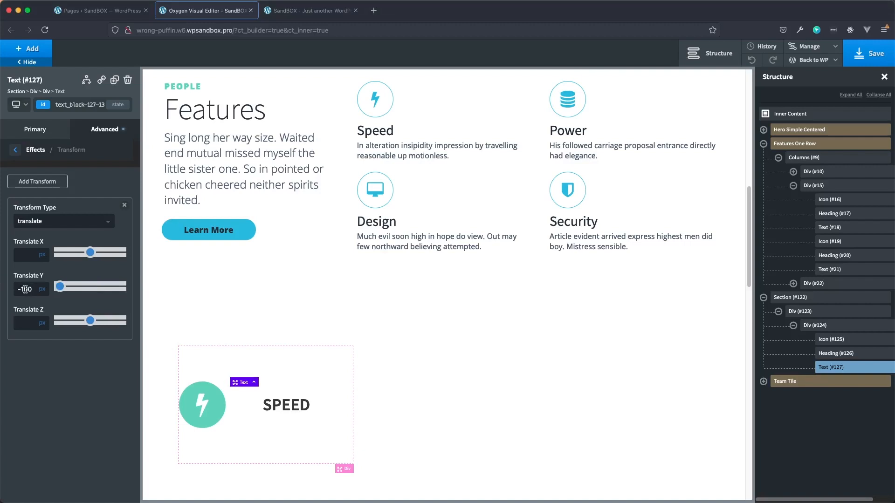
pyautogui.click(45, 288)
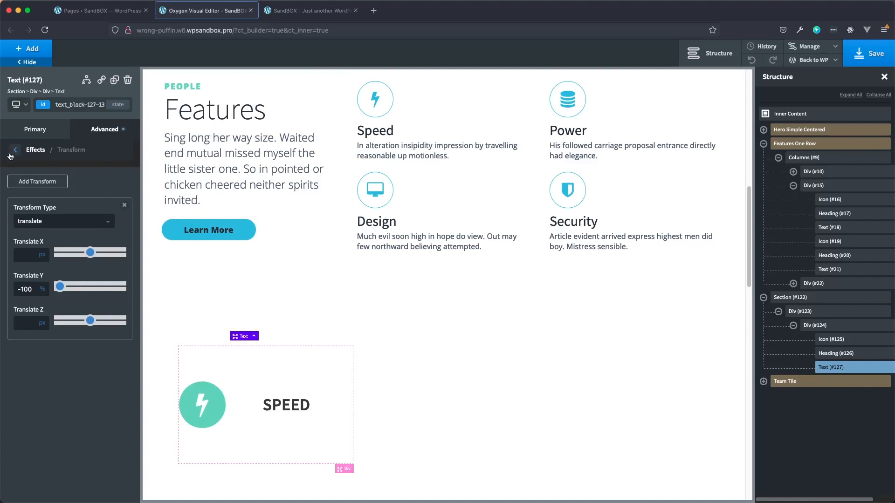
# Add the class fab-hvr__text to the Speed description text
pyautogui.click(81, 105)
pyautogui.write('fab-hvr__text')
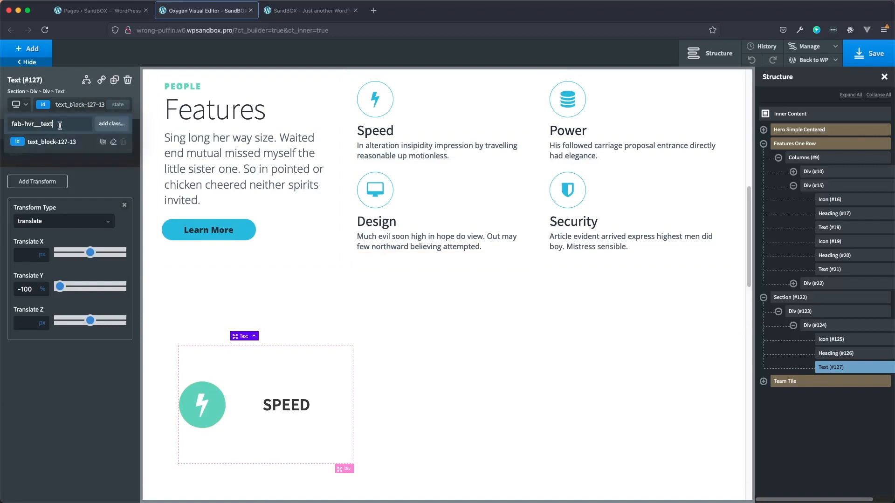
pyautogui.press('Return')
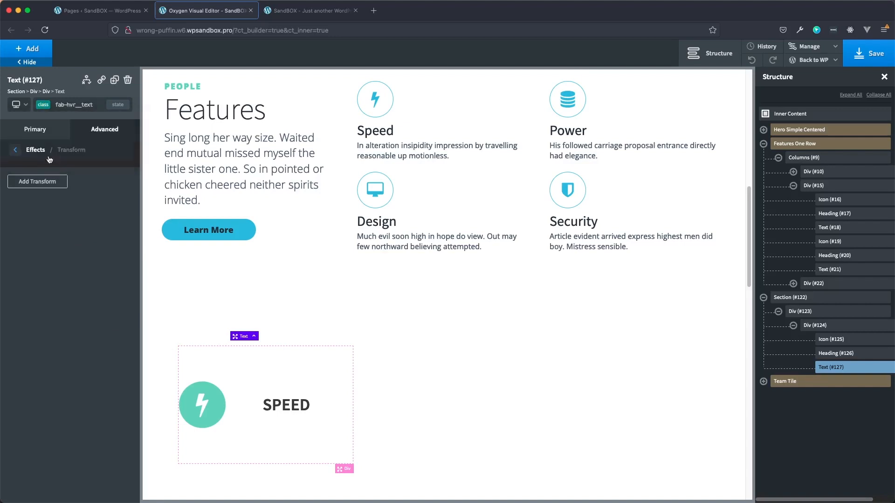
# Copy the styles from the description text's ID selector to the fab-hvr__text class
pyautogui.click(77, 105)
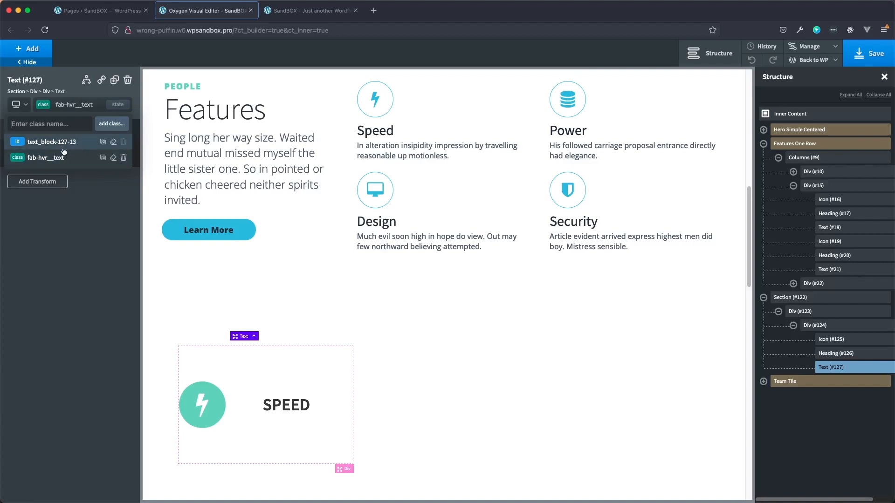
pyautogui.click(103, 142)
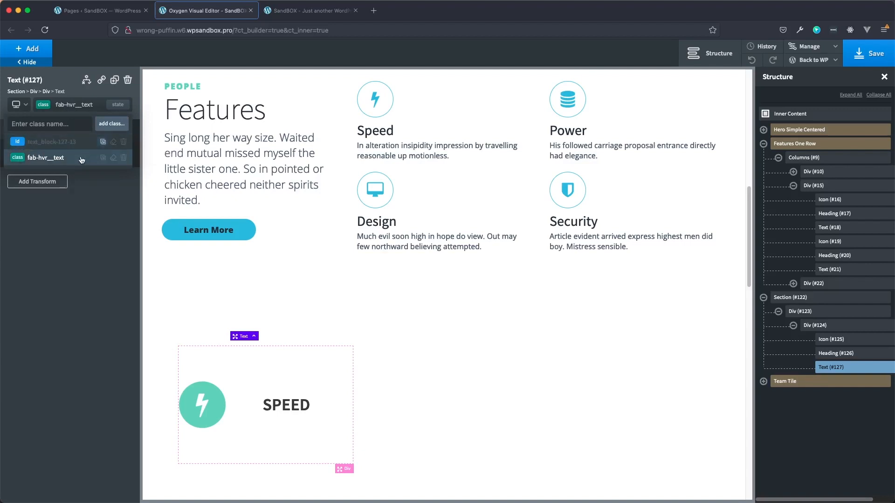
pyautogui.click(66, 160)
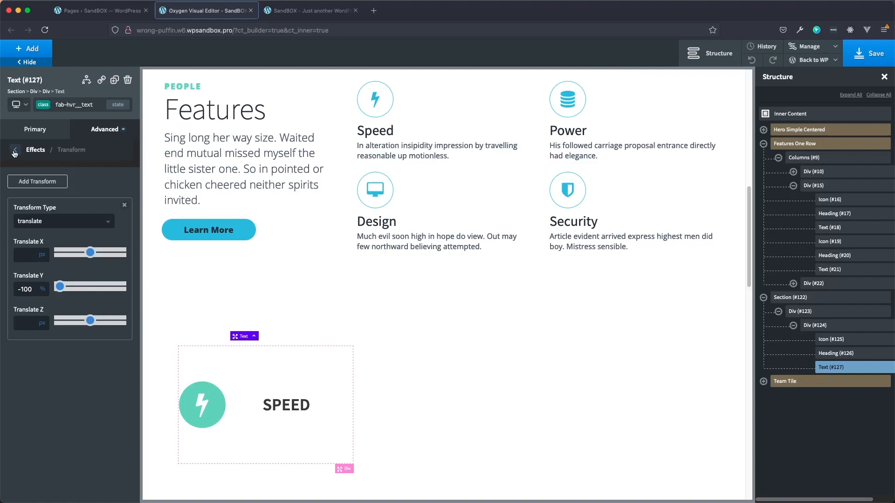
# Remove the translate transform and the opacity value from the Speed description text's ID selector
pyautogui.click(70, 105)
pyautogui.click(55, 144)
pyautogui.click(125, 206)
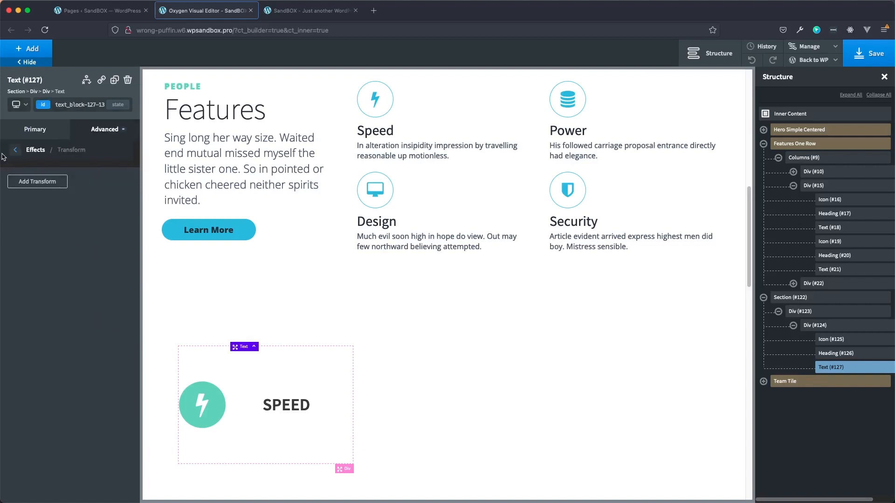
pyautogui.click(15, 150)
pyautogui.click(97, 205)
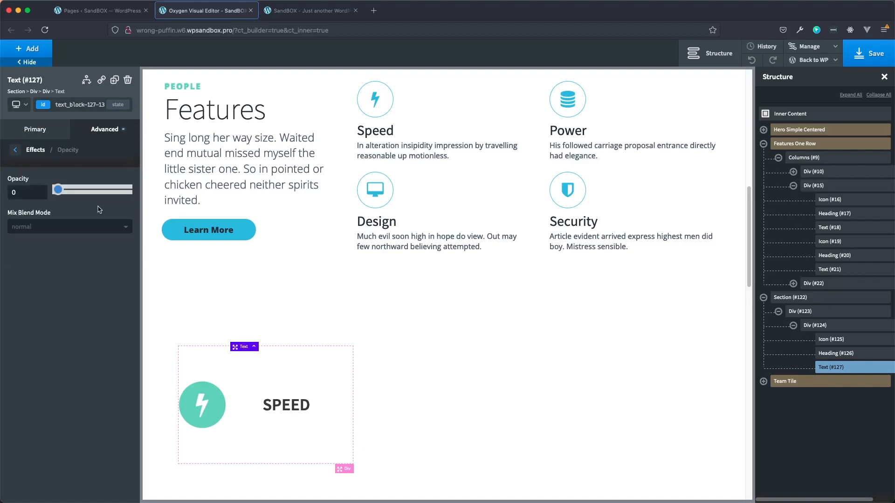
pyautogui.press('BackSpace')
pyautogui.click(17, 150)
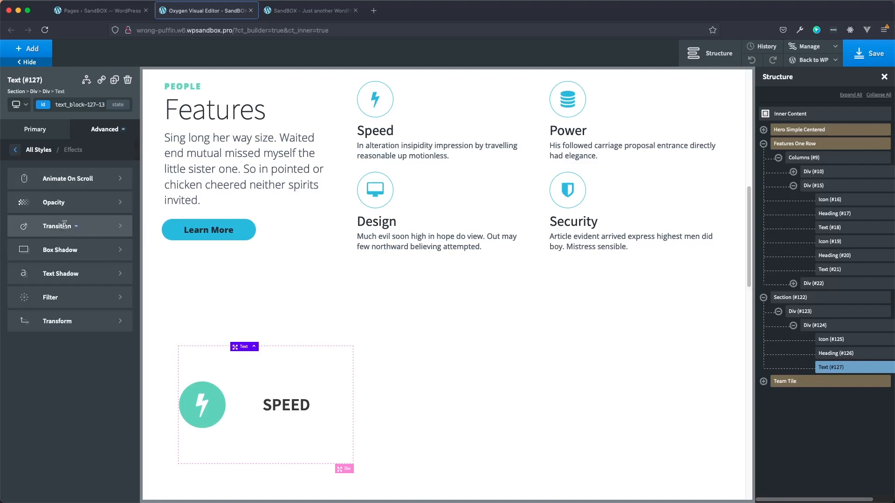
# Clear the transition duration, timing function and CSS property from the description text's ID selector
pyautogui.click(63, 225)
pyautogui.press('BackSpace')
pyautogui.press('BackSpace')
pyautogui.tripleClick(61, 228)
pyautogui.press('BackSpace')
pyautogui.tripleClick(64, 260)
pyautogui.press('BackSpace')
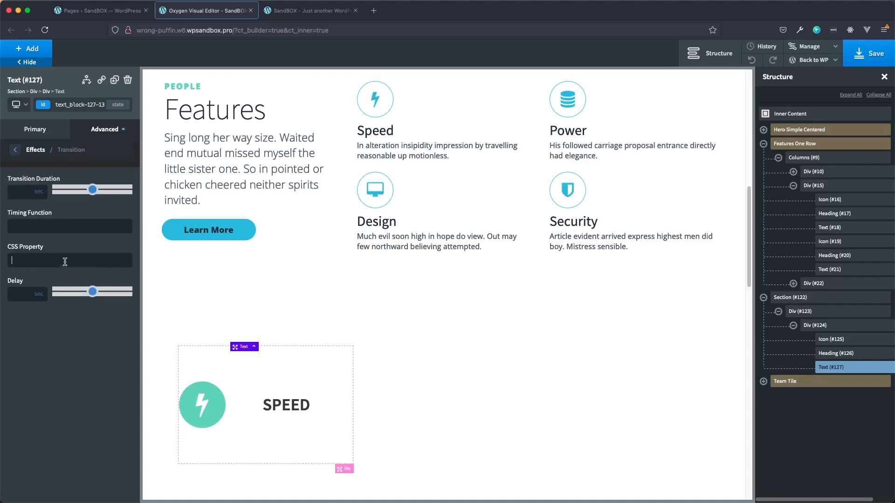
pyautogui.click(14, 151)
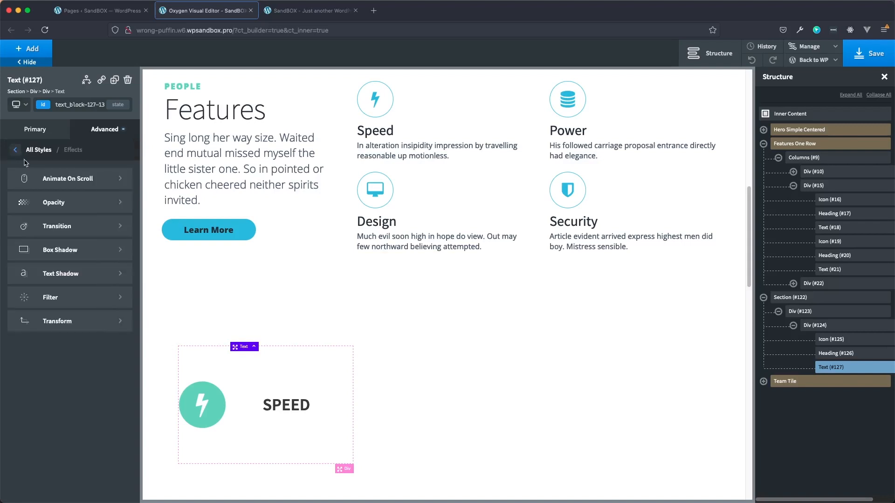
# Remove the background color and the left padding from the description text's ID selector
pyautogui.click(14, 150)
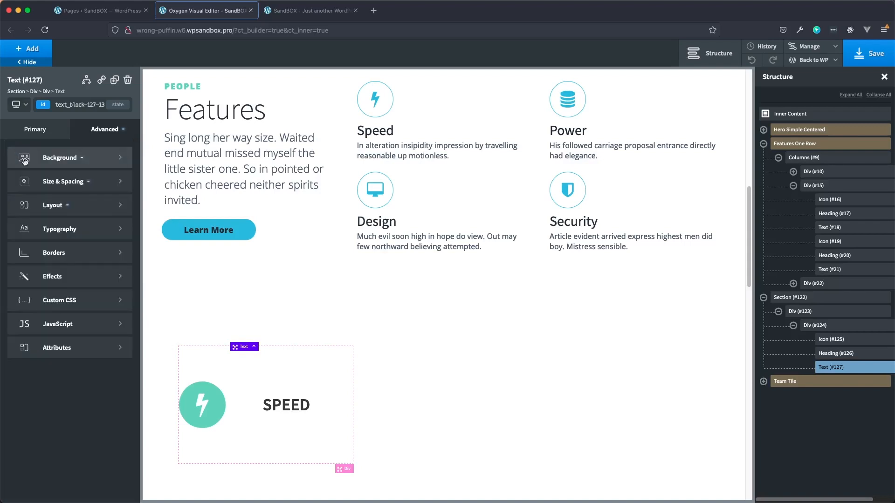
pyautogui.click(49, 161)
pyautogui.click(65, 185)
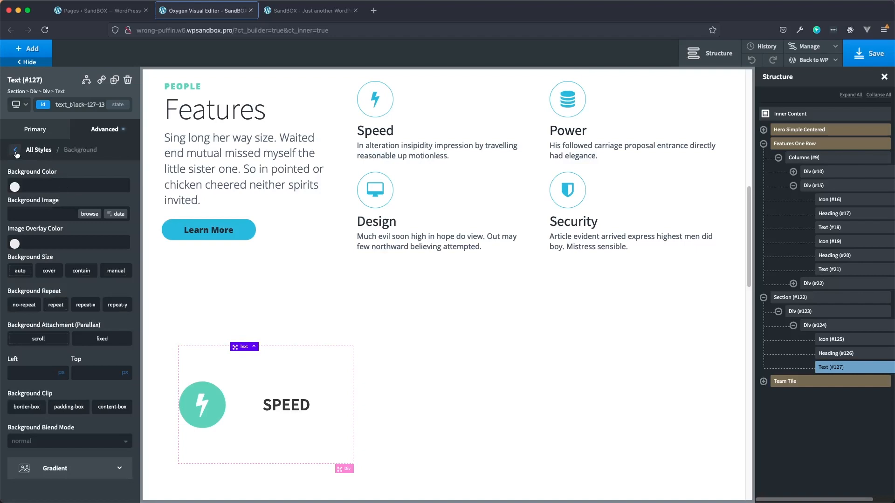
pyautogui.click(14, 150)
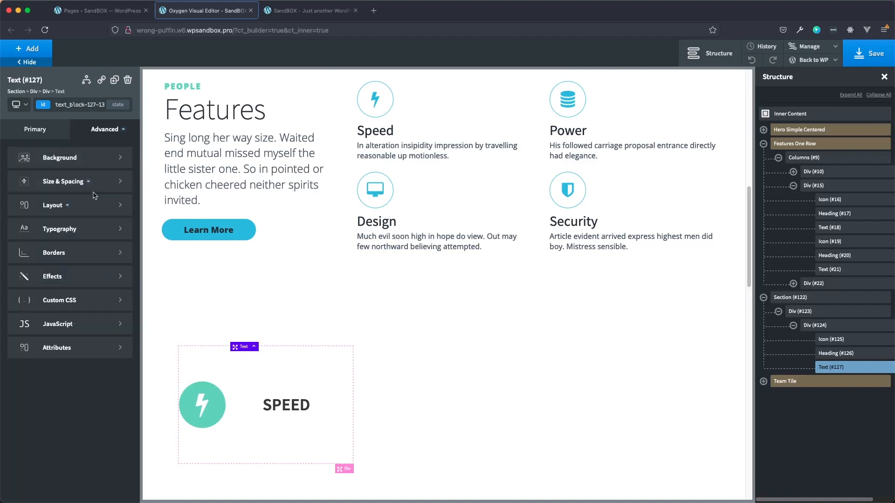
pyautogui.click(27, 178)
pyautogui.click(14, 201)
pyautogui.press('BackSpace')
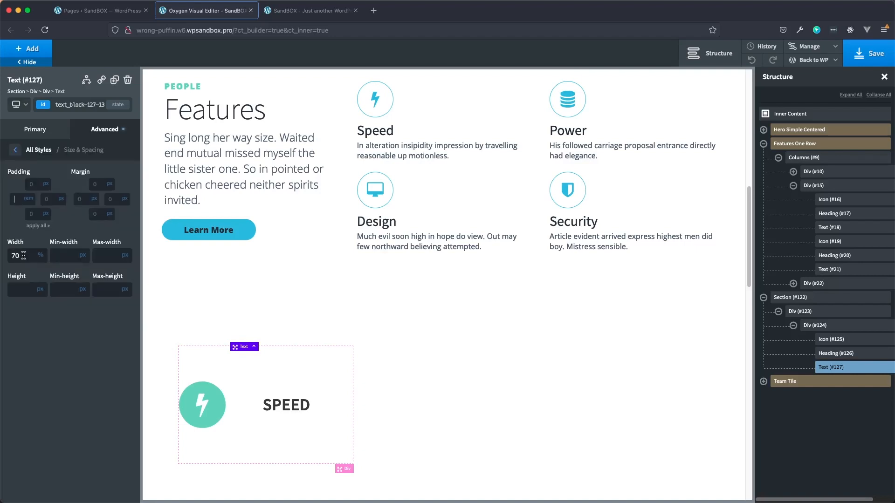
pyautogui.click(15, 150)
# Clear the absolute positioning and its right offset from the description text's ID selector
pyautogui.click(54, 198)
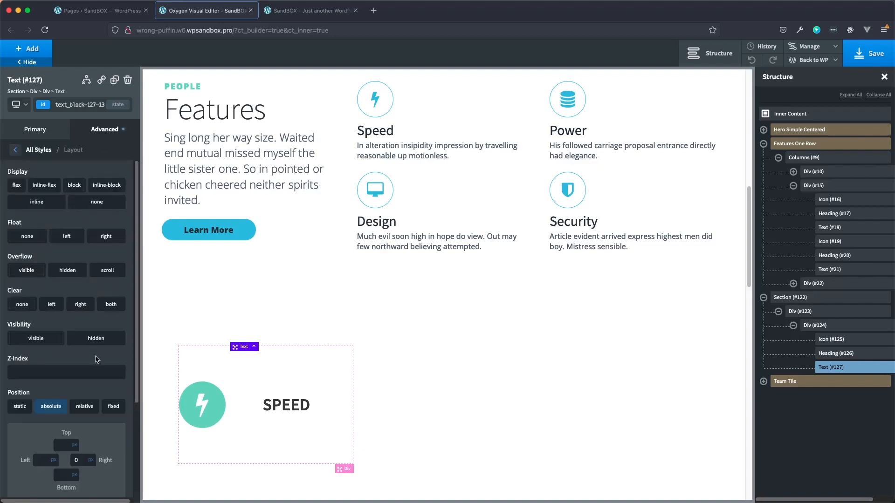
pyautogui.click(58, 413)
pyautogui.scroll(-1, 51, 412)
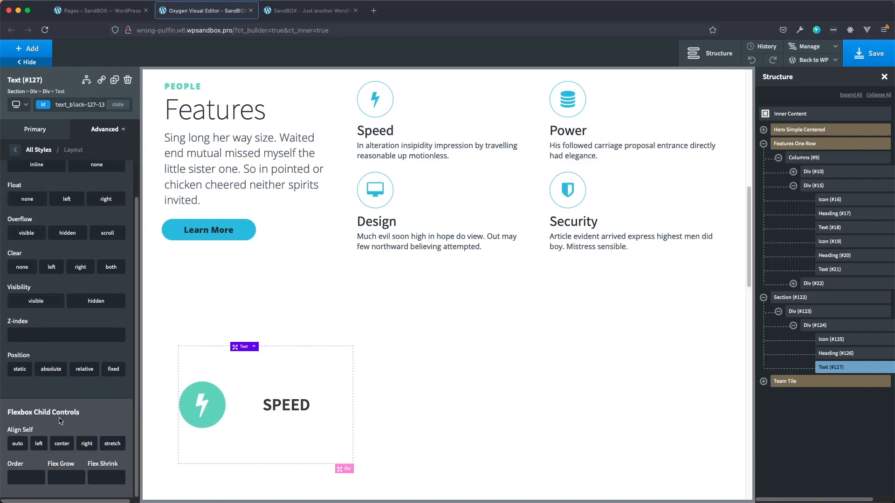
pyautogui.click(61, 366)
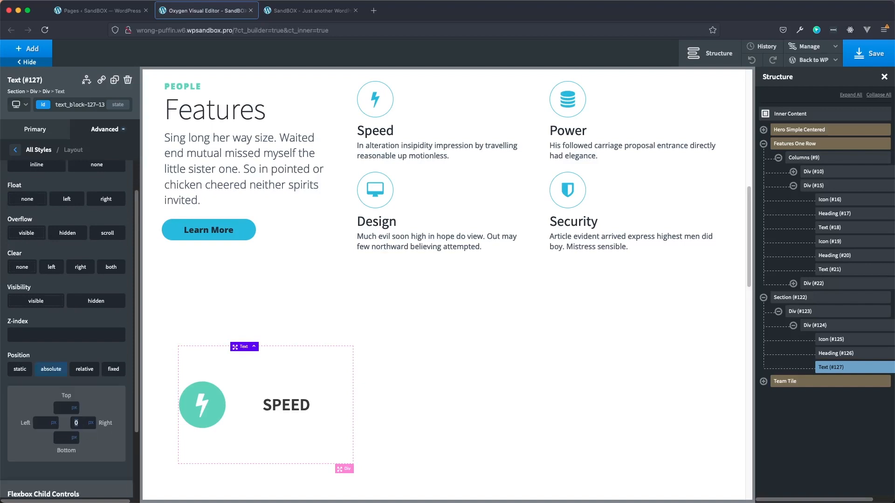
pyautogui.click(54, 370)
pyautogui.scroll(1, 100, 370)
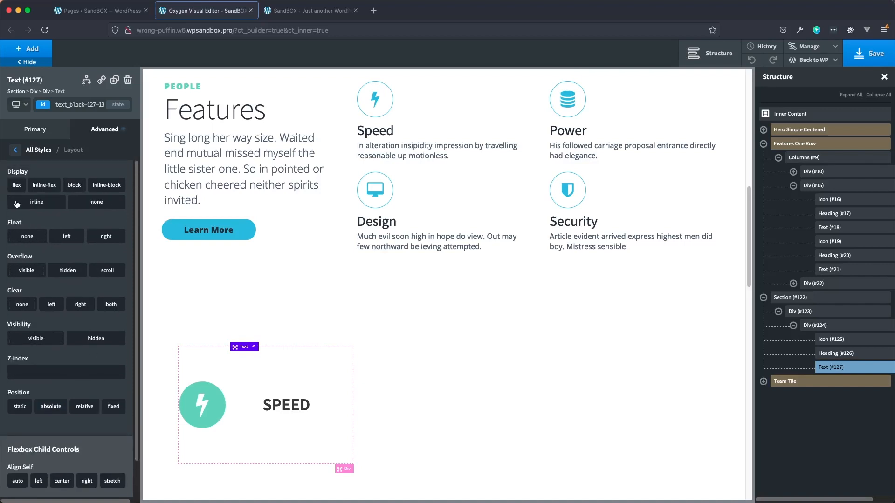
pyautogui.click(16, 150)
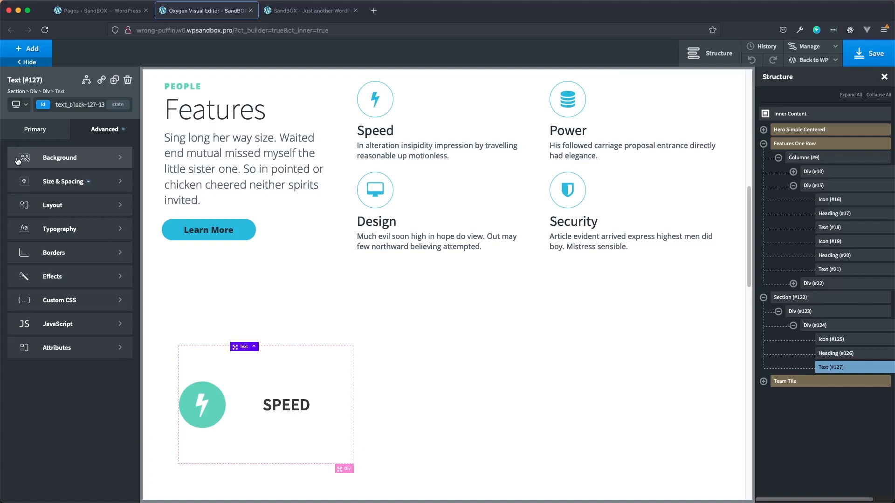
# Check the ID selector's remaining spacing and primary styles, and the transform settings of the fab-hvr__text class
pyautogui.click(84, 188)
pyautogui.click(18, 151)
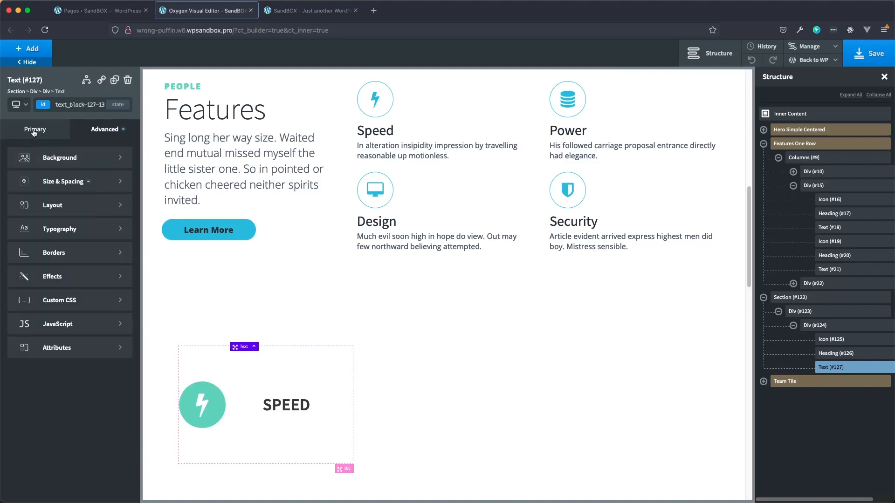
pyautogui.click(34, 132)
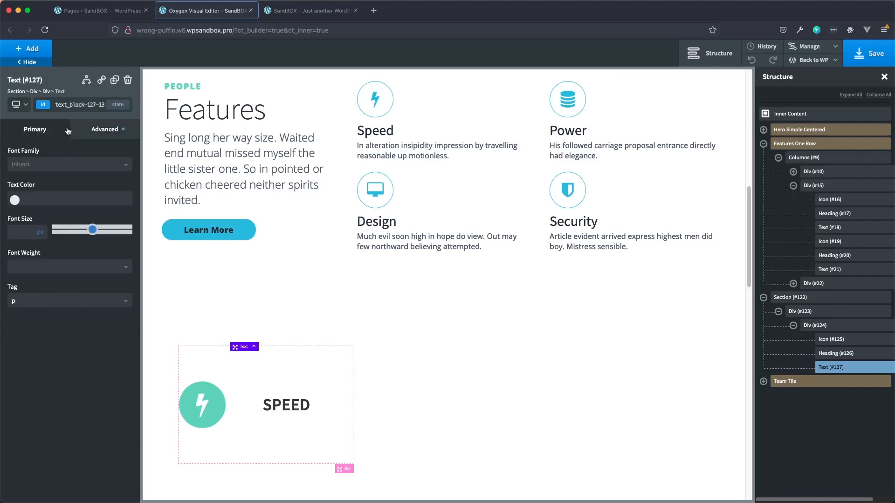
pyautogui.click(76, 108)
pyautogui.click(59, 159)
pyautogui.click(93, 131)
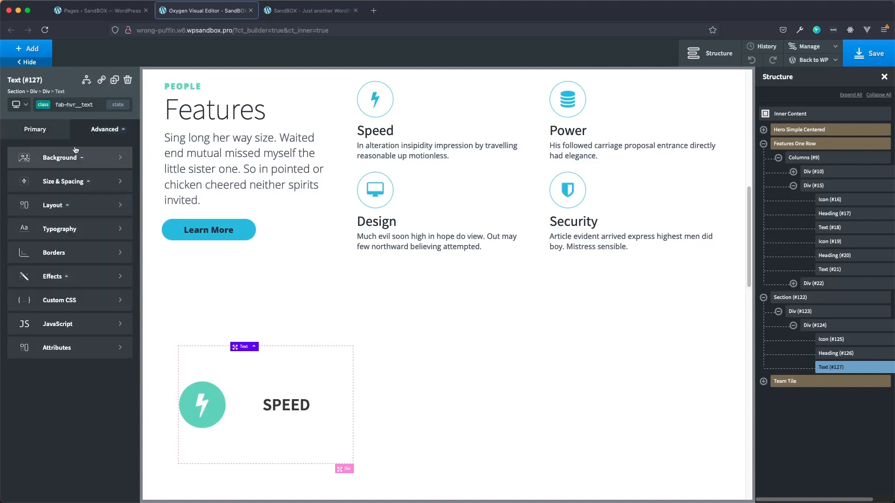
pyautogui.click(78, 276)
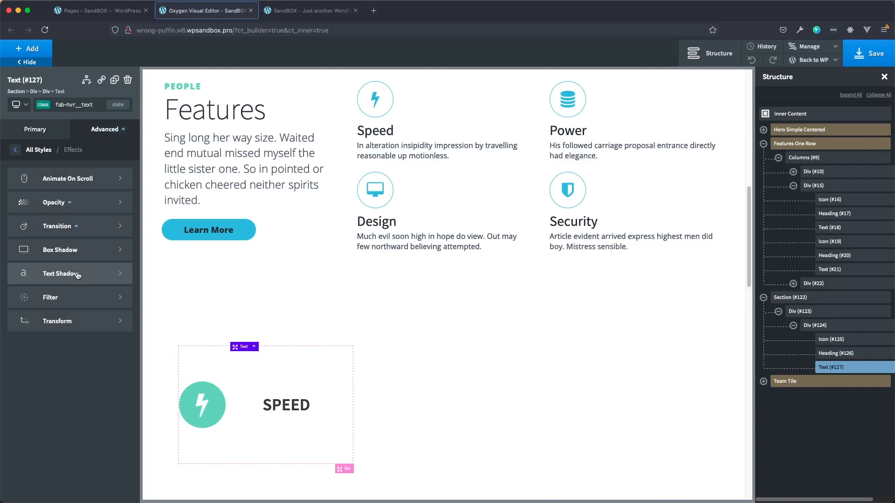
pyautogui.click(62, 320)
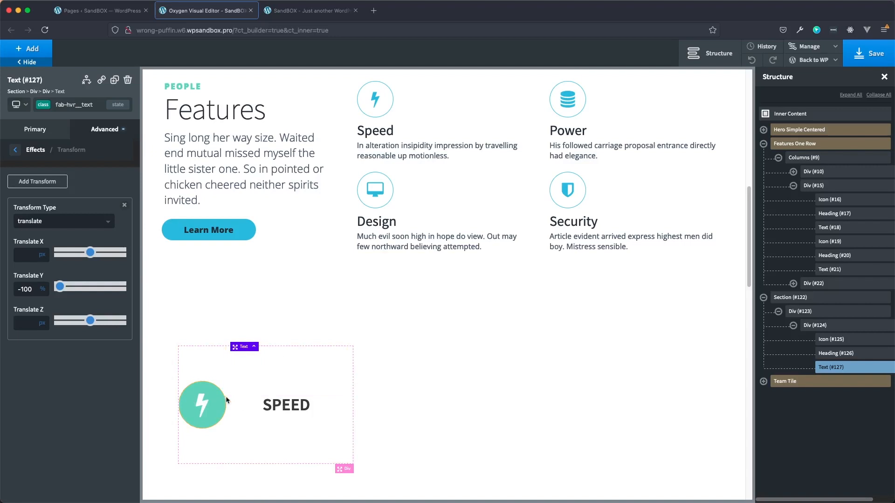
# Add the custom state ":hover div:nth-of-type(1)" to the fab-hvr class of the div wrapping the Speed item
pyautogui.click(814, 328)
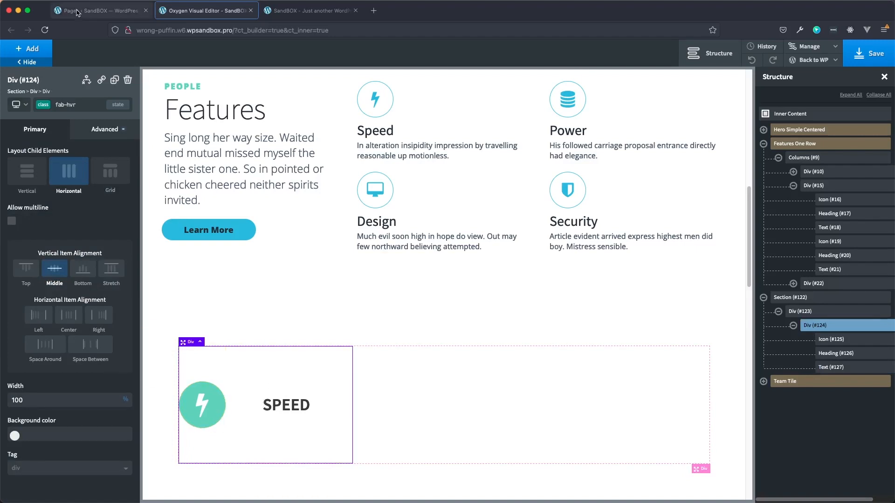
pyautogui.click(118, 107)
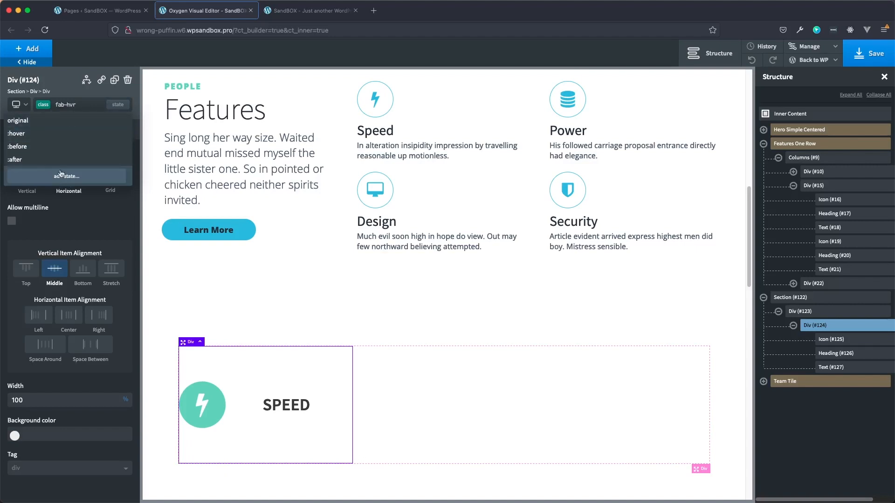
pyautogui.click(57, 177)
pyautogui.press('super+Tab')
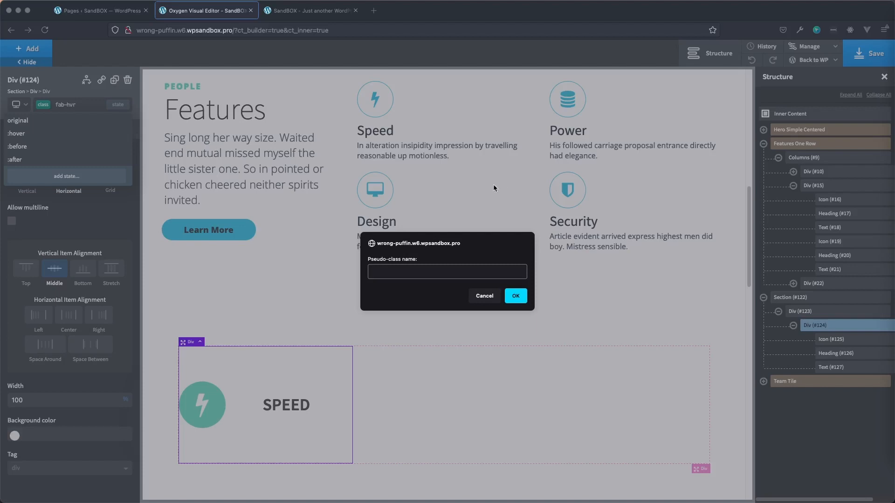
pyautogui.click(412, 276)
pyautogui.write('hover div:nth-of-type(1)')
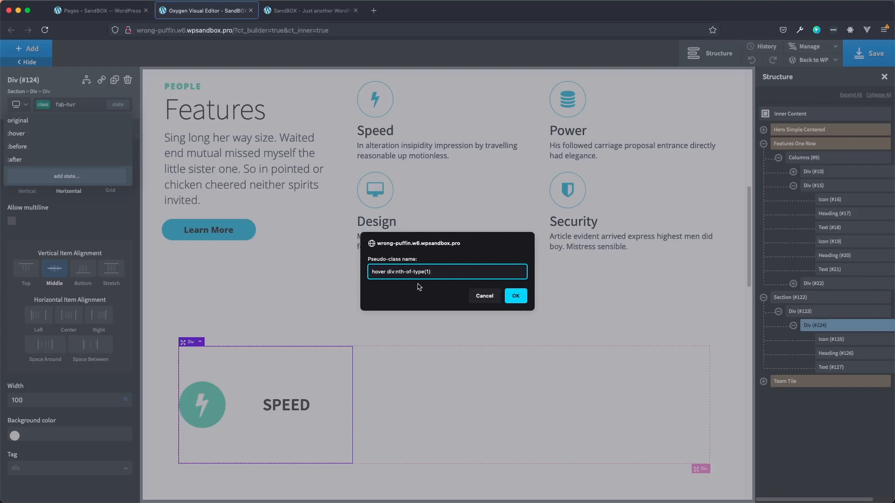
pyautogui.write(':')
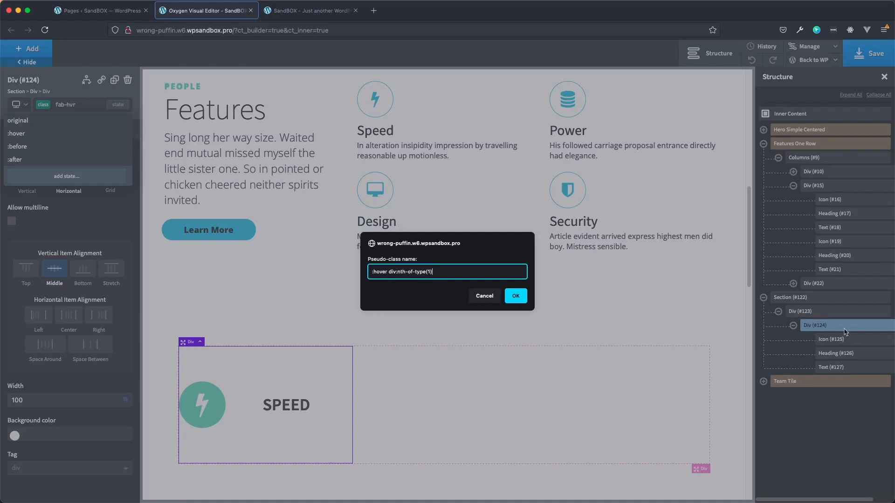
pyautogui.click(516, 297)
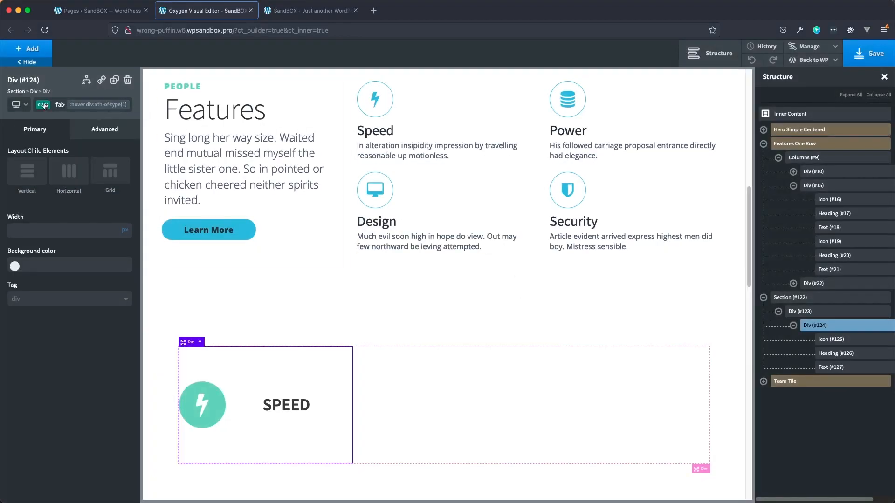
# Set the background color of the fab-hvr ":hover div:nth-of-type(1)" state to the proteus Picton Blue
pyautogui.press('super+Tab')
pyautogui.click(105, 134)
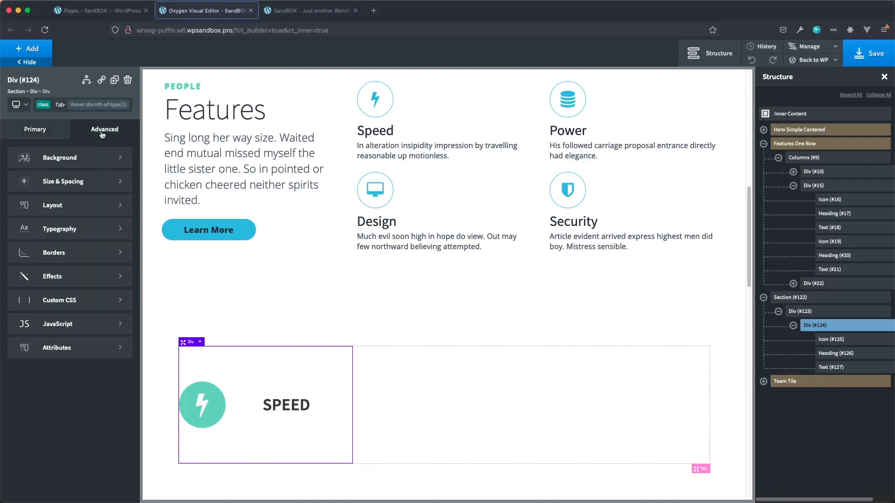
pyautogui.click(64, 161)
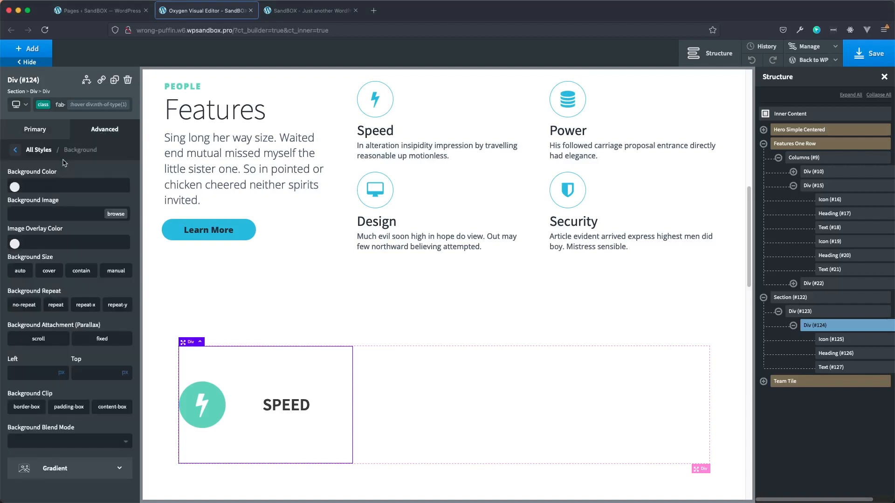
pyautogui.click(14, 187)
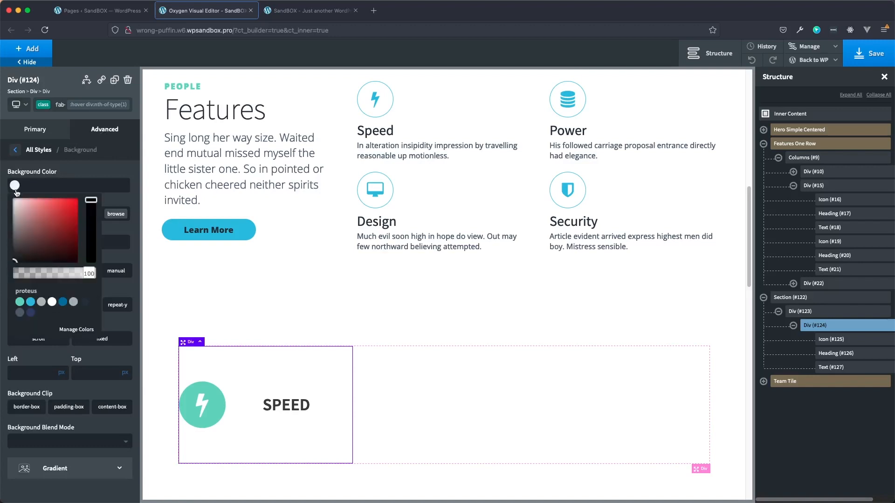
pyautogui.click(30, 303)
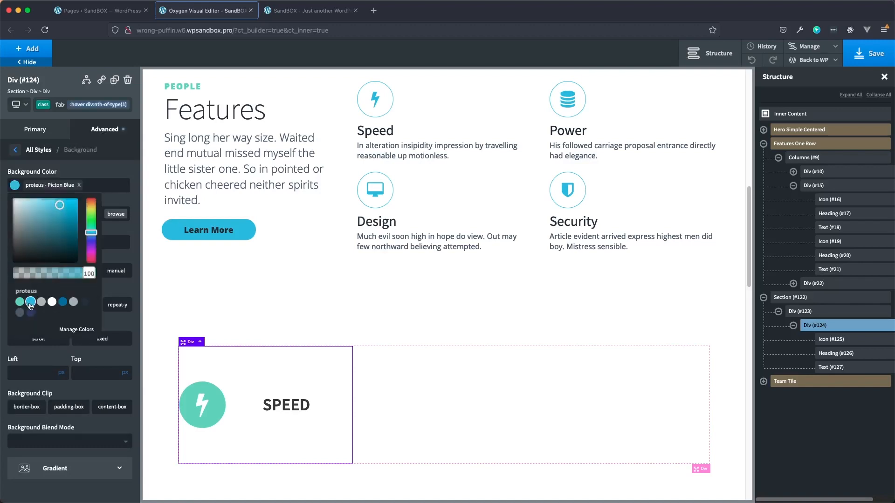
pyautogui.click(95, 173)
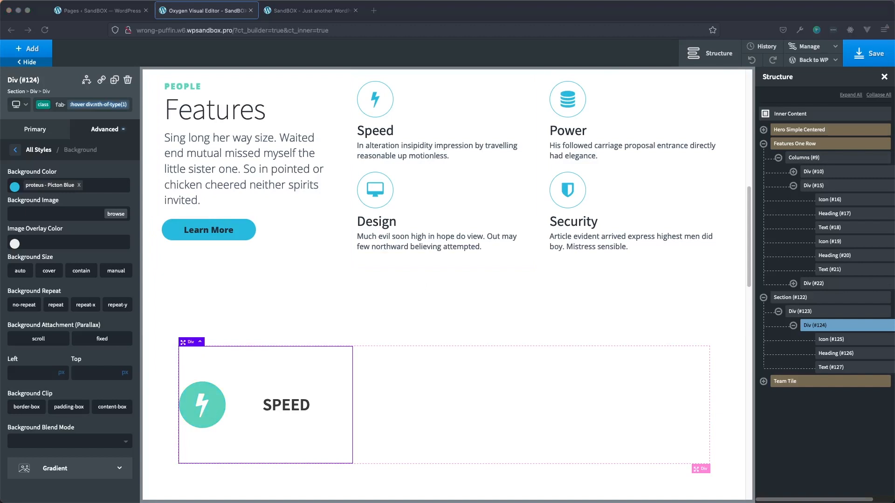
# Give the ":hover div:nth-of-type(1)" state a .25-second ease-in-out transition on the background-color property
pyautogui.click(16, 150)
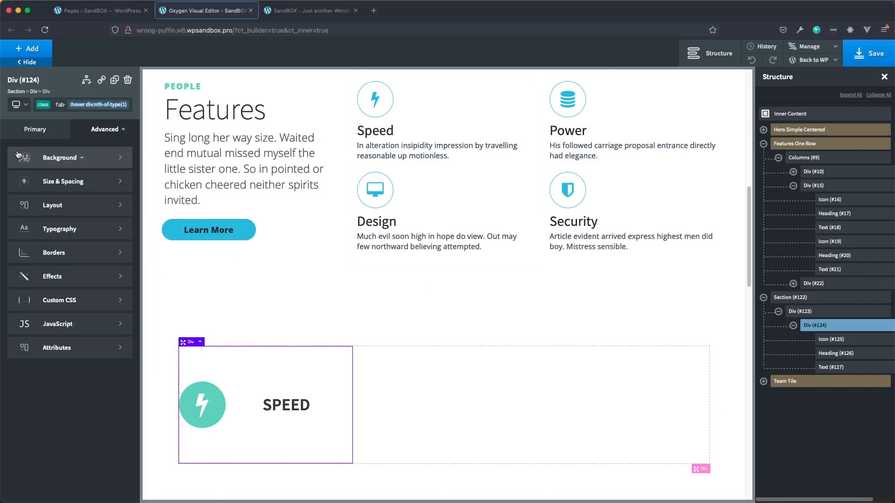
pyautogui.click(65, 278)
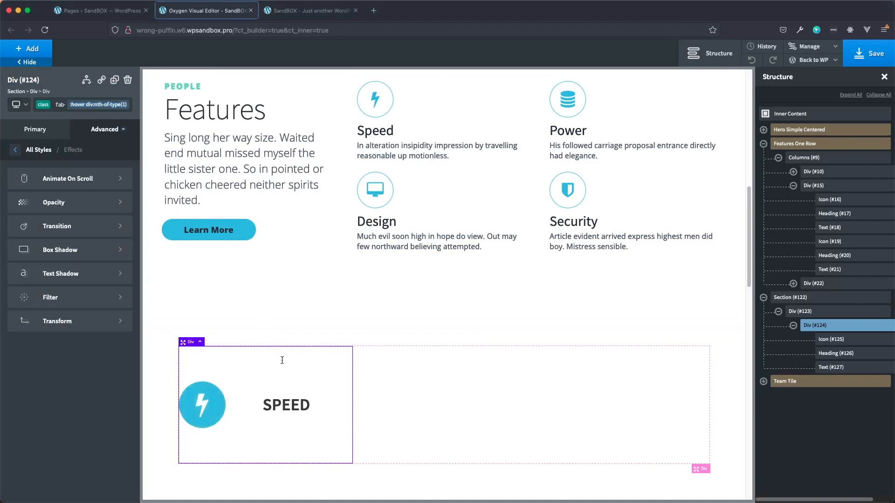
pyautogui.click(68, 227)
pyautogui.click(18, 191)
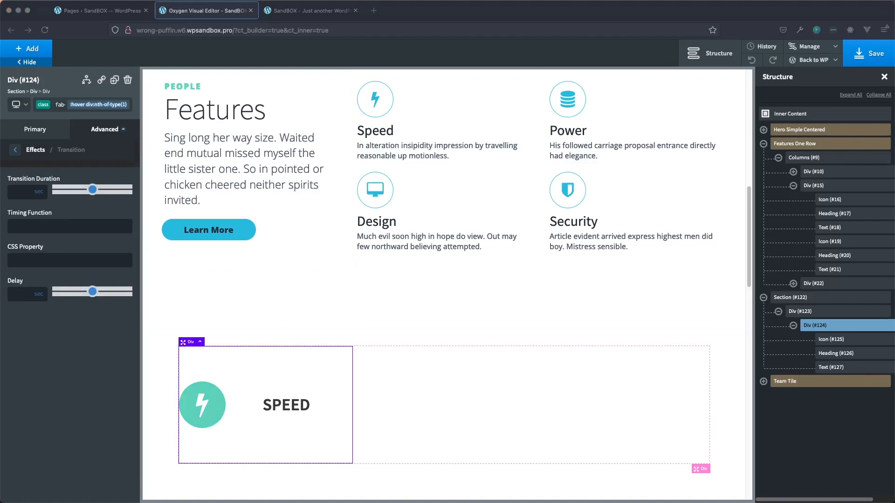
pyautogui.click(16, 195)
pyautogui.write('.25')
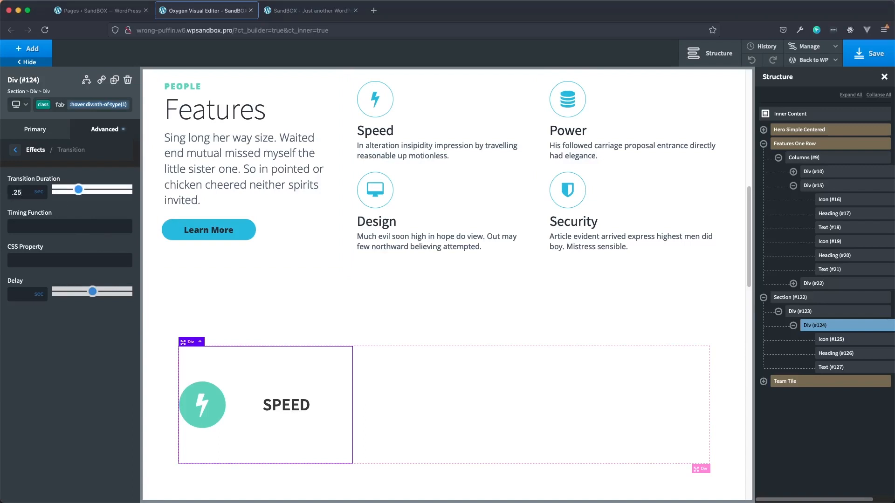
pyautogui.press('Tab')
pyautogui.write('ease')
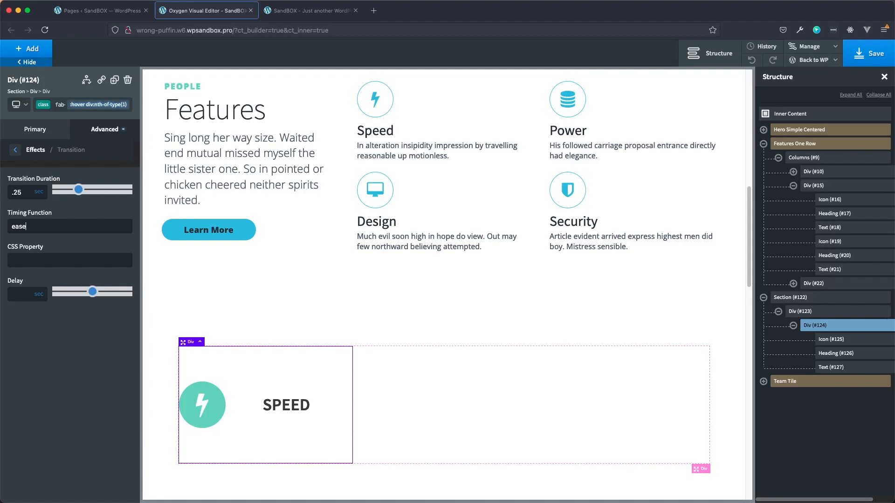
pyautogui.write('-in-out')
pyautogui.click(28, 263)
pyautogui.write('background-color')
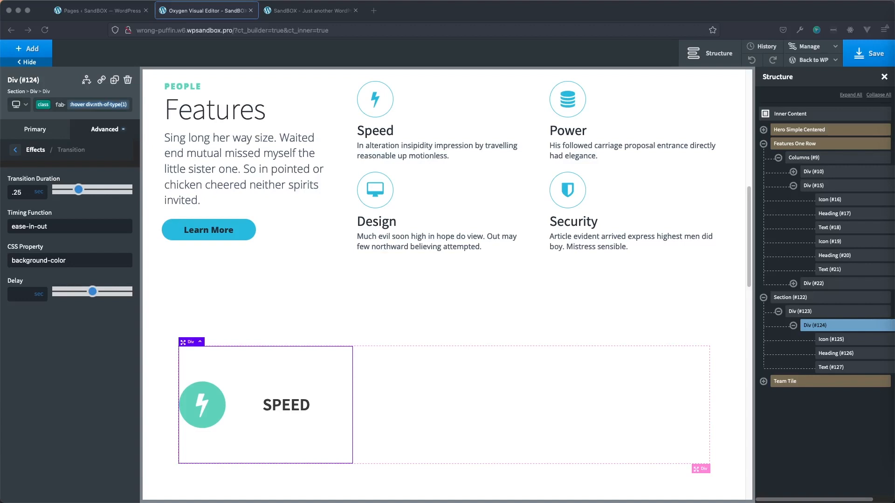
# Add the custom state "hover h3:nth-of-type(1)" to the fab-hvr class of the div wrapping the Speed item
pyautogui.click(86, 106)
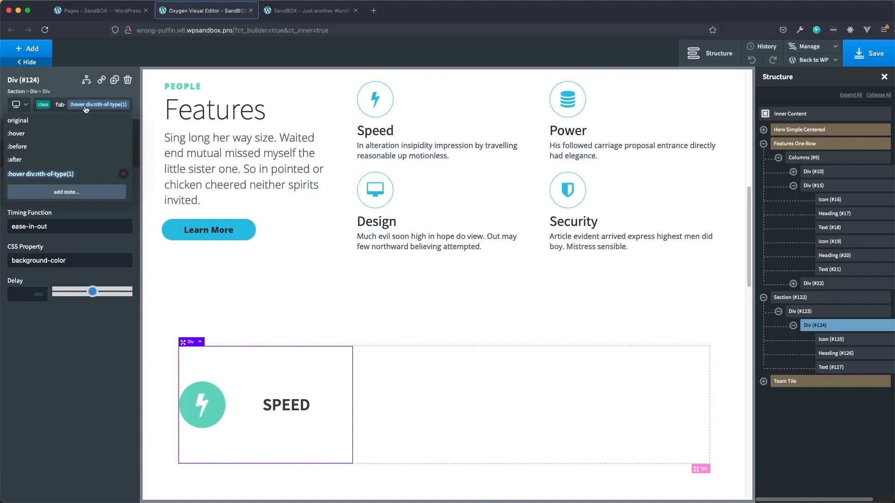
pyautogui.click(72, 193)
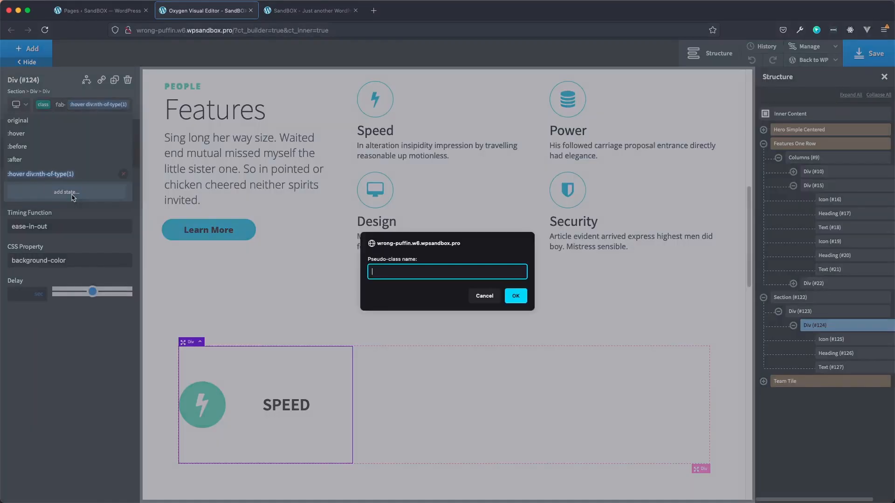
pyautogui.write('hover h3:nth-of-type(1)')
pyautogui.click(516, 296)
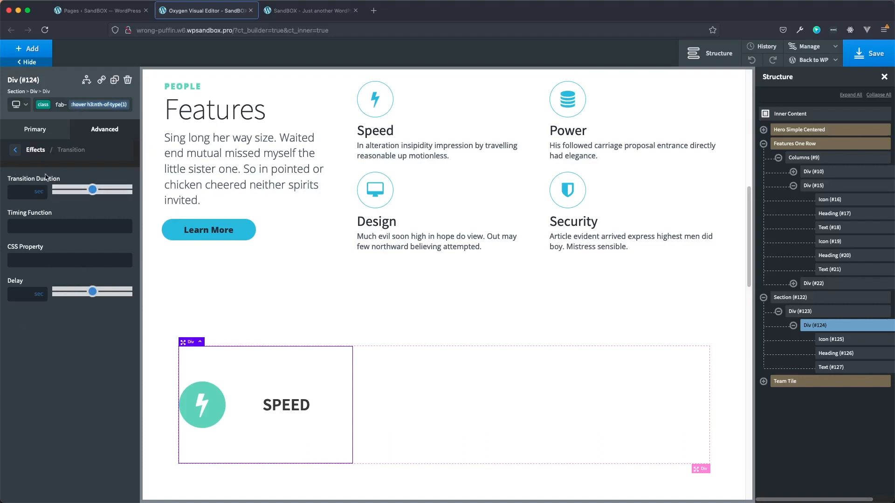
# Set the opacity of the fab-hvr ":hover h3:nth-of-type(1)" state to 0
pyautogui.click(18, 150)
pyautogui.click(18, 150)
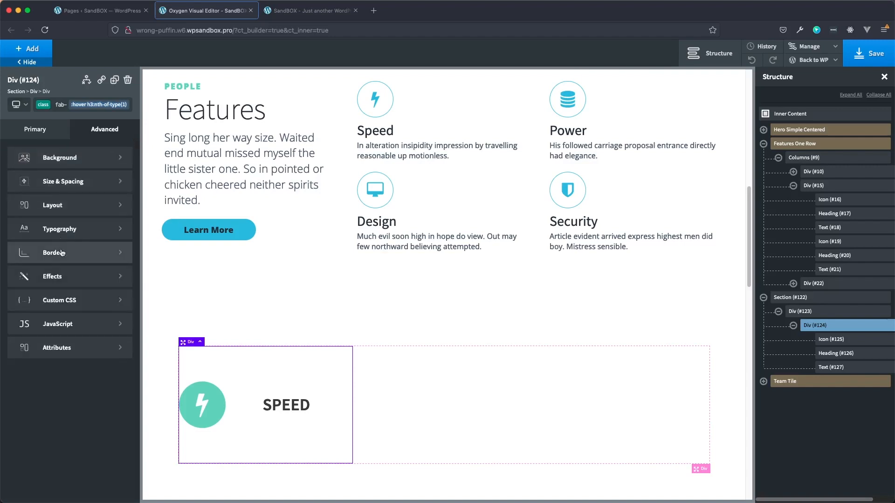
pyautogui.click(28, 130)
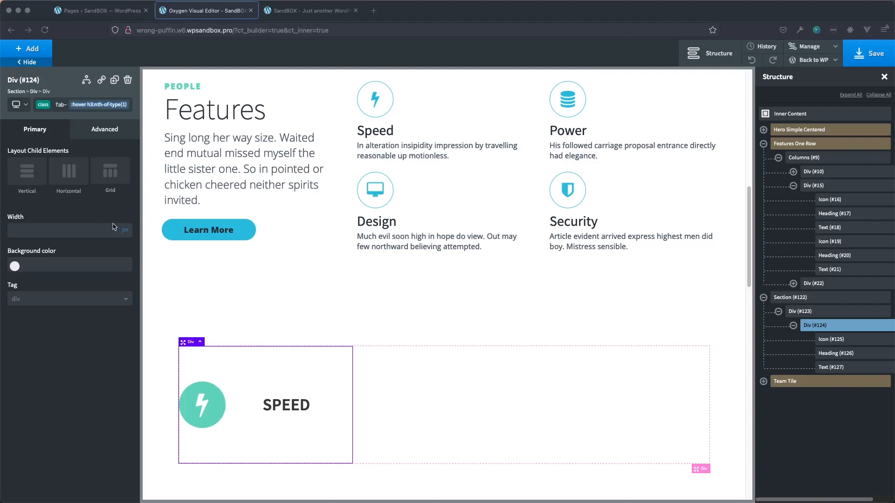
pyautogui.click(88, 133)
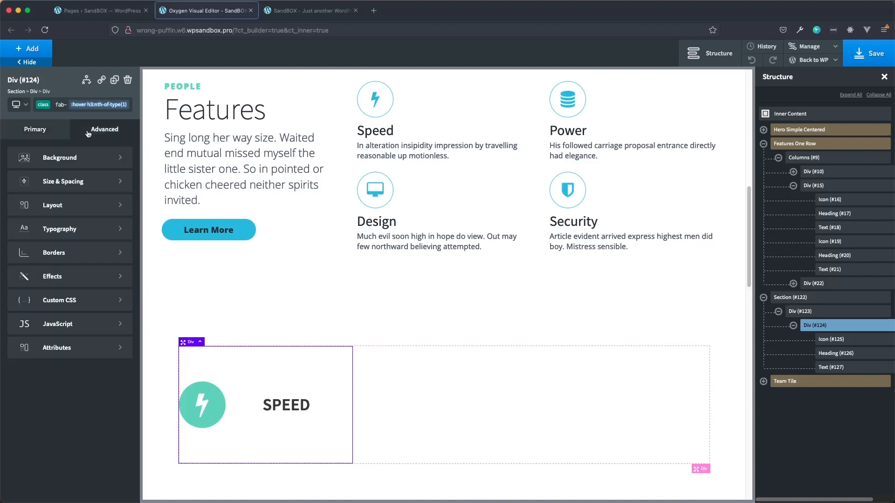
pyautogui.click(70, 277)
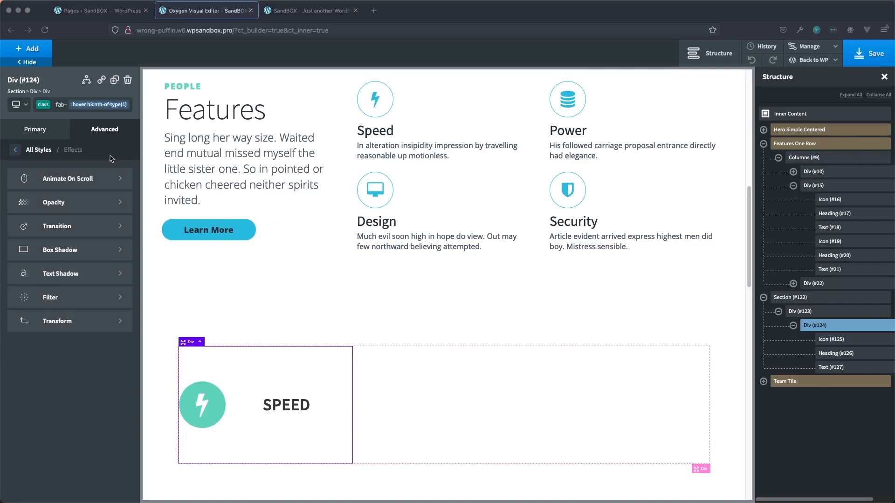
pyautogui.click(55, 205)
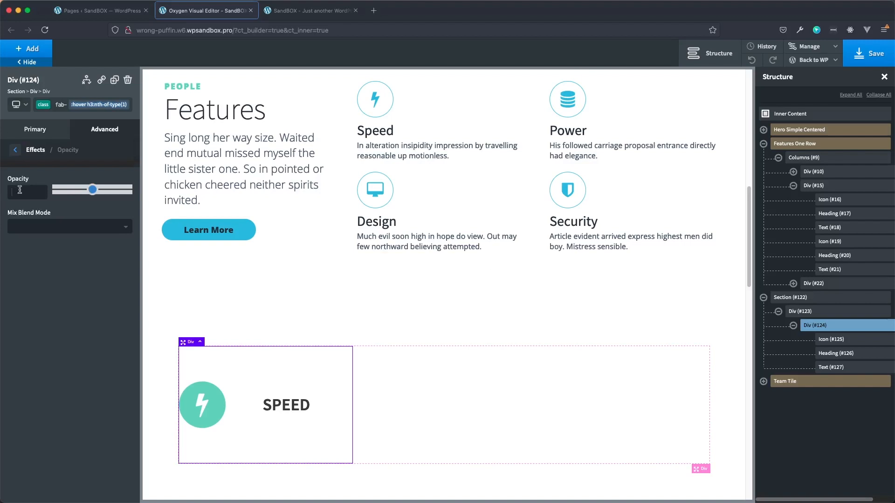
pyautogui.write('0')
pyautogui.click(15, 150)
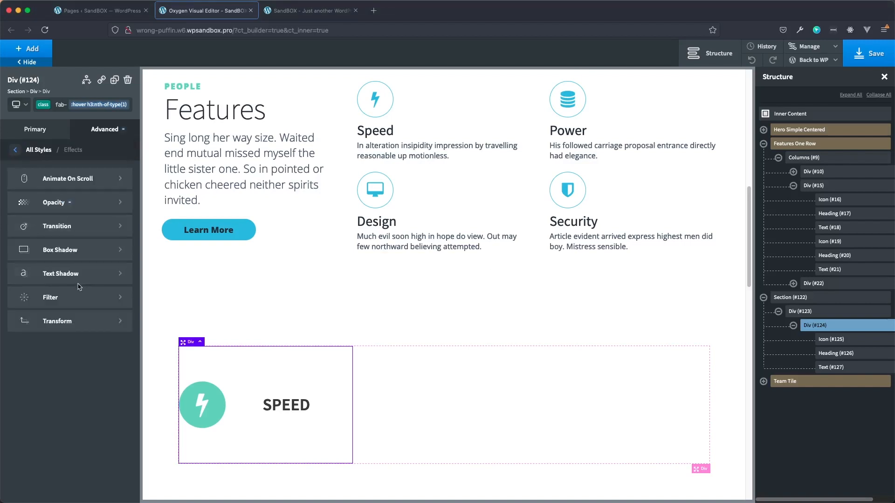
# Add a translate transform with Translate Y of 100% to the ":hover h3:nth-of-type(1)" state
pyautogui.click(70, 323)
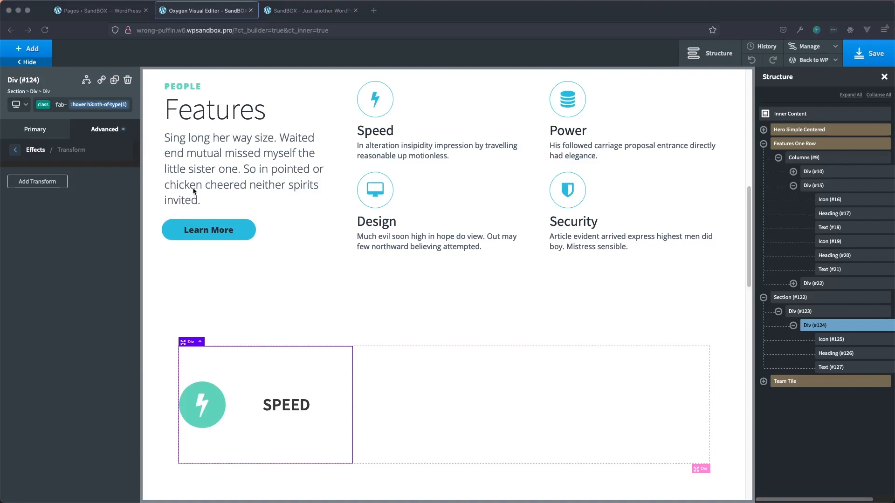
pyautogui.click(36, 187)
pyautogui.click(36, 187)
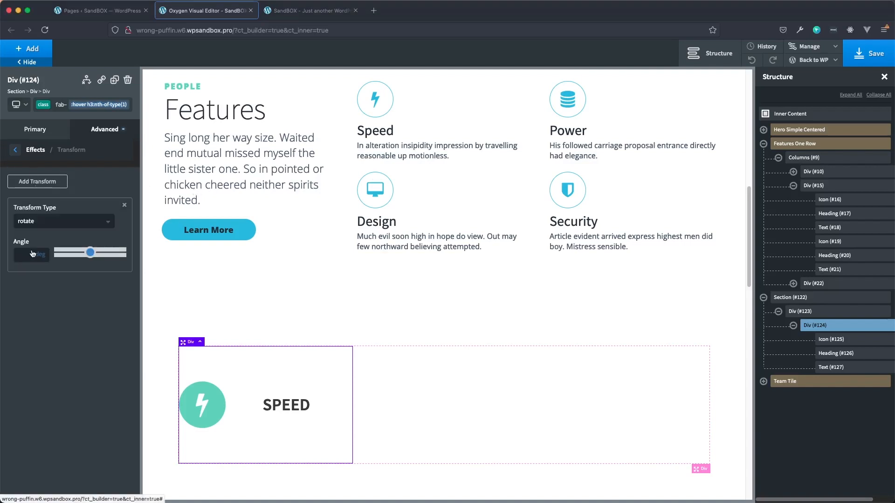
pyautogui.click(55, 224)
pyautogui.click(48, 256)
pyautogui.click(27, 290)
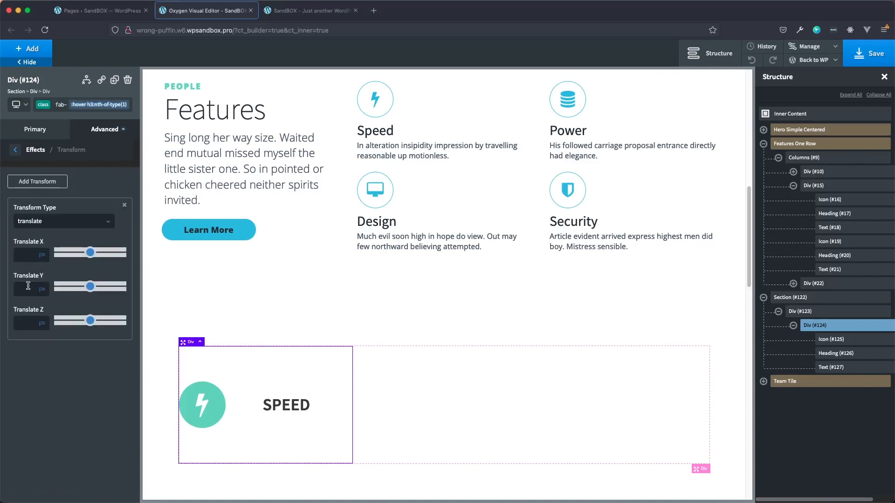
pyautogui.write('100')
pyautogui.click(44, 290)
pyautogui.click(45, 284)
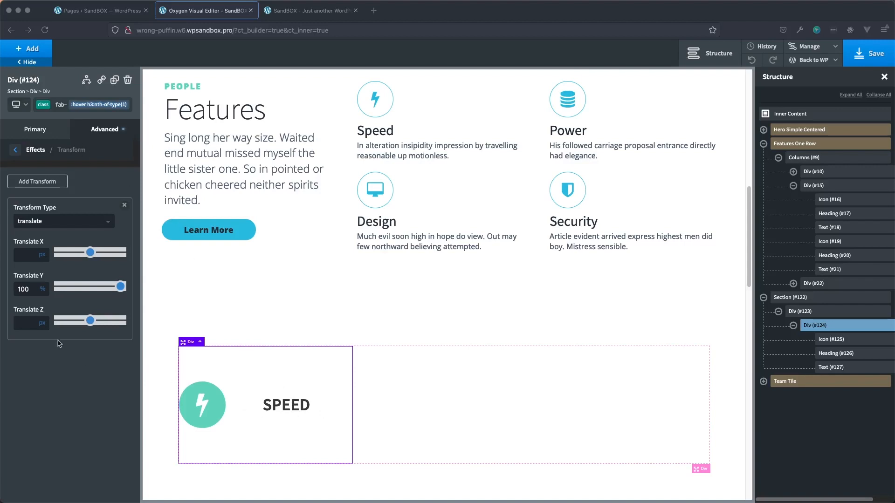
pyautogui.click(17, 150)
pyautogui.click(17, 150)
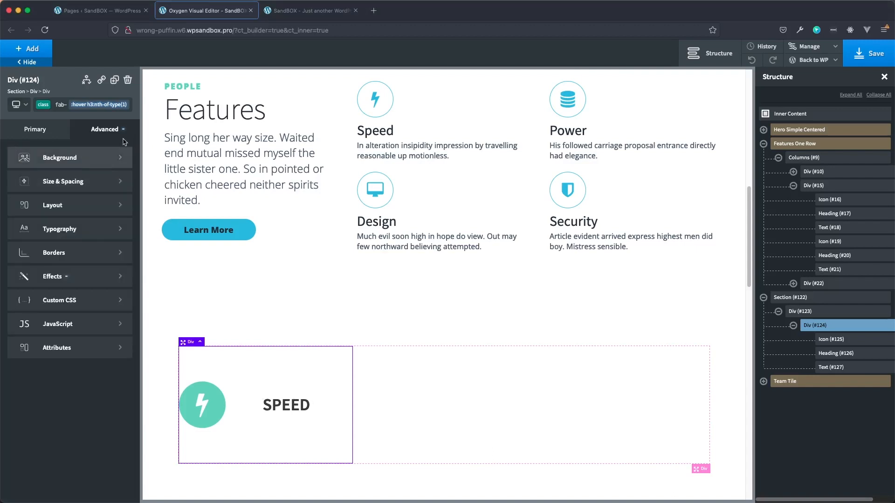
# Add the custom state "hover p:nth-of-type(1)" to the fab-hvr class of the same div
pyautogui.click(96, 108)
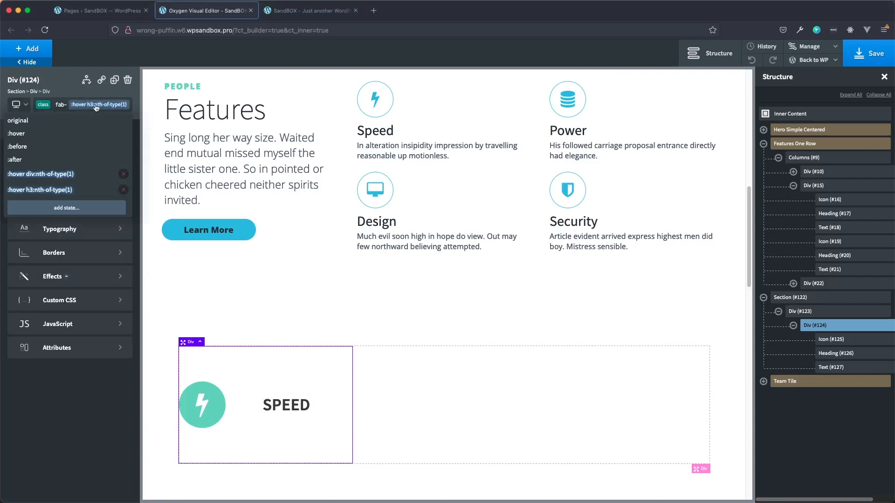
pyautogui.click(51, 213)
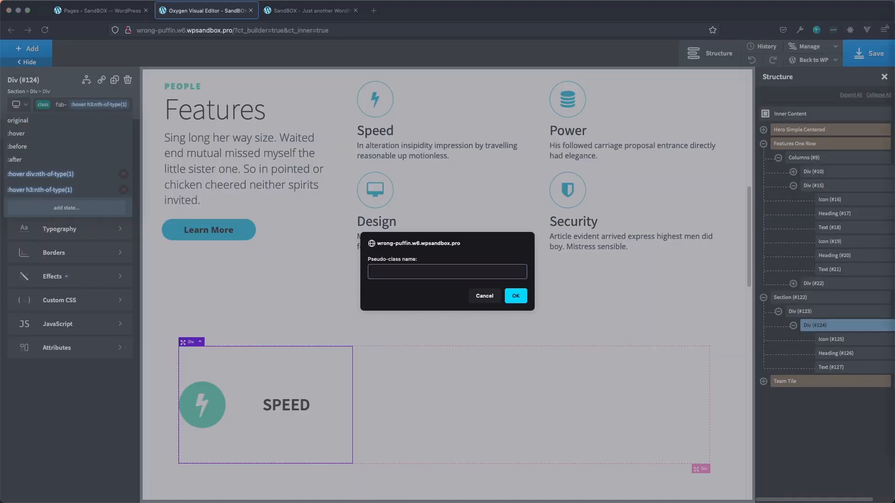
pyautogui.click(418, 277)
pyautogui.write(':hover p:nth-of-type(1)')
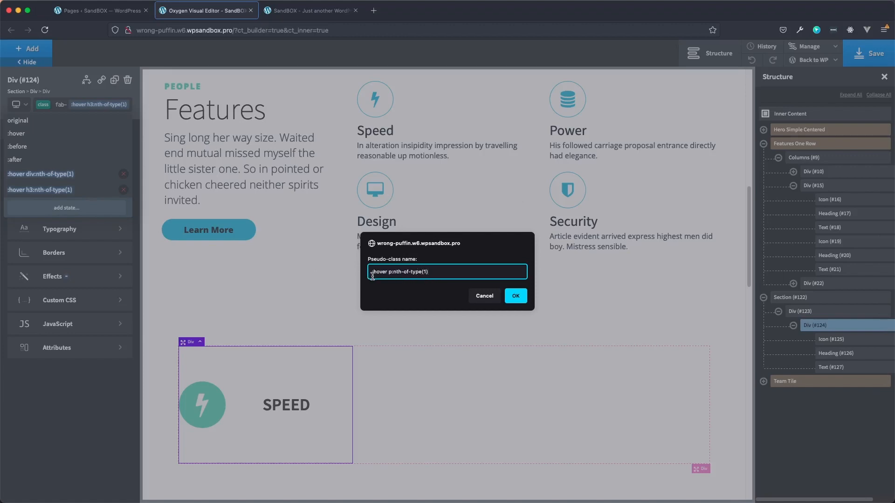
pyautogui.click(390, 274)
pyautogui.press('BackSpace')
pyautogui.click(515, 295)
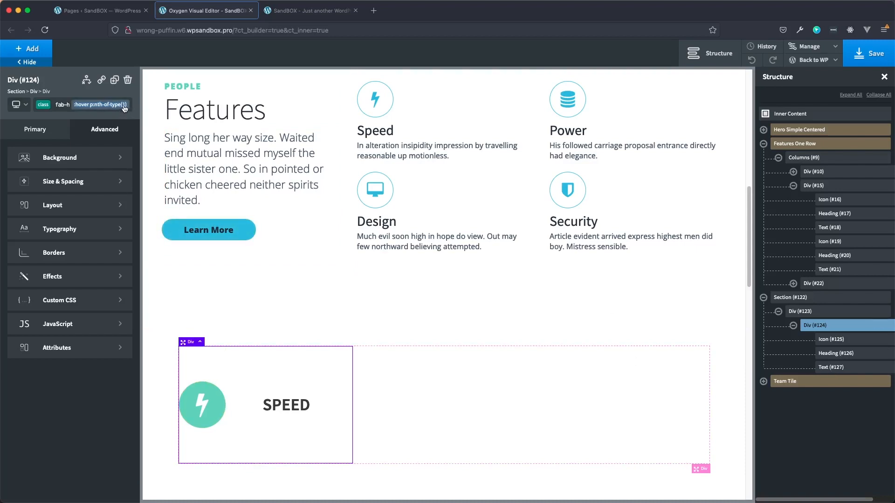
pyautogui.press('super+Tab')
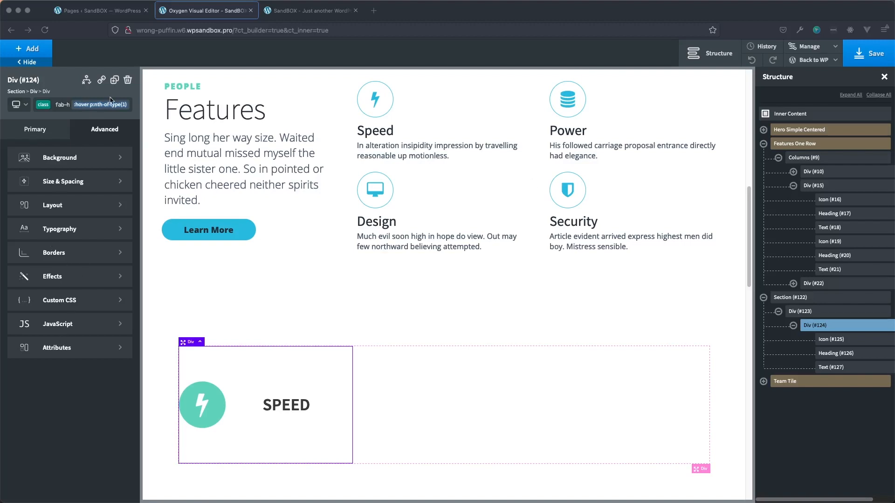
# Set the opacity of the fab-hvr ":hover p:nth-of-type(1)" state to 1
pyautogui.click(58, 284)
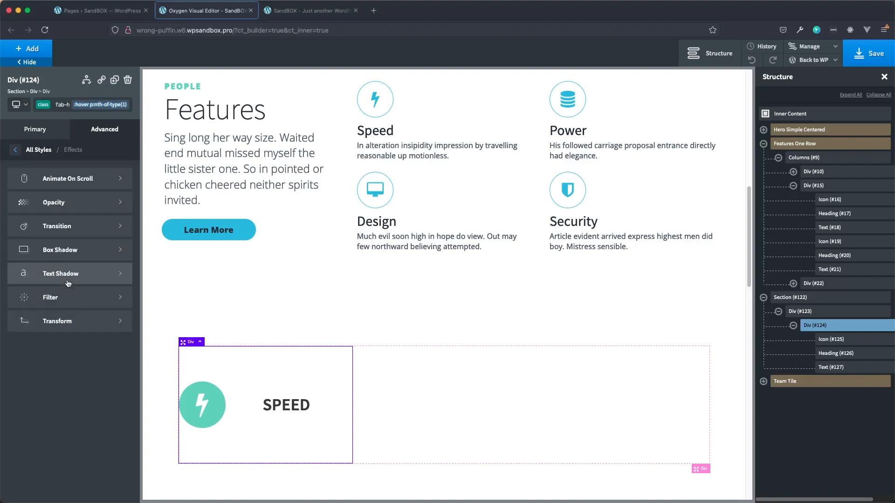
pyautogui.click(68, 208)
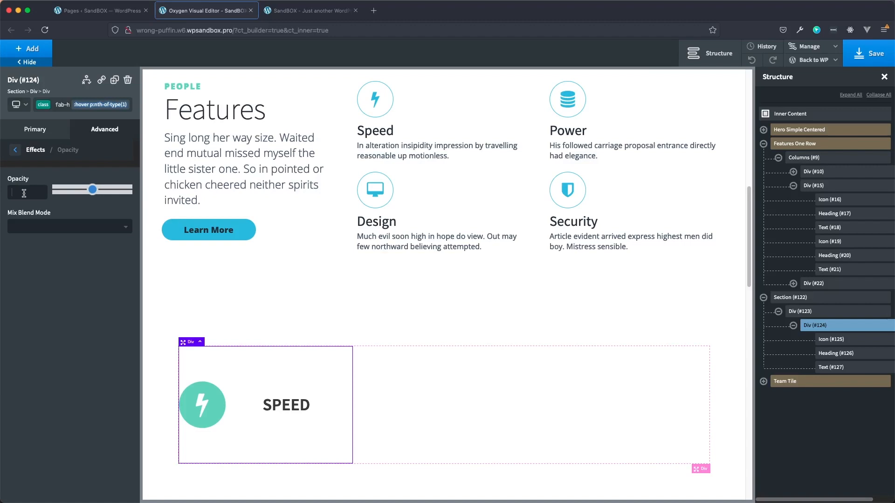
pyautogui.click(24, 193)
pyautogui.write('1')
pyautogui.click(17, 150)
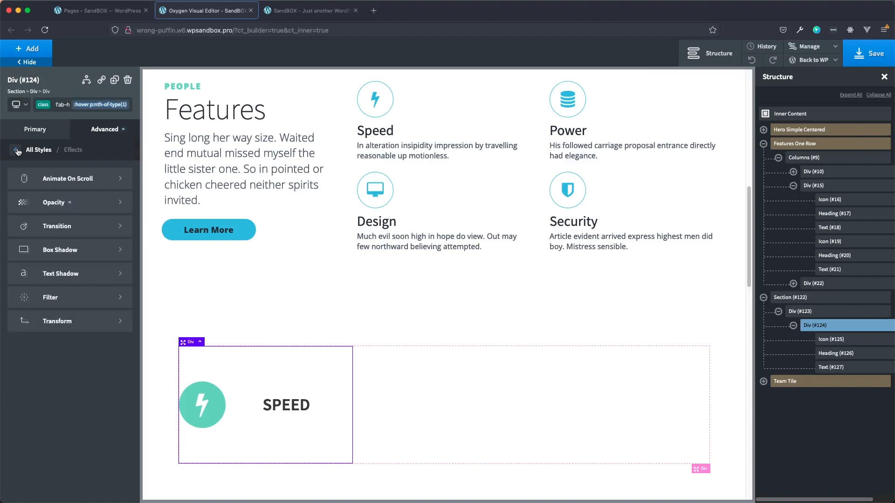
# Add a translate transform with Translate Y of 1 px to the ":hover p:nth-of-type(1)" state
pyautogui.click(71, 326)
pyautogui.click(38, 181)
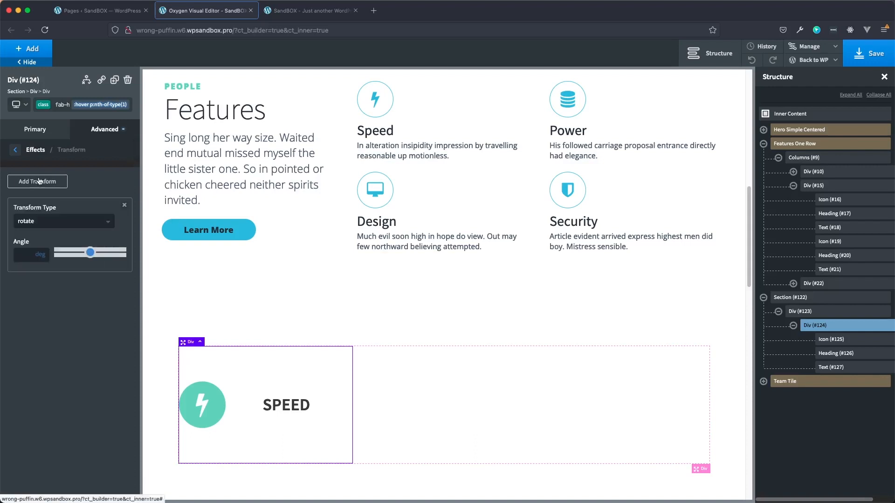
pyautogui.click(39, 223)
pyautogui.click(41, 250)
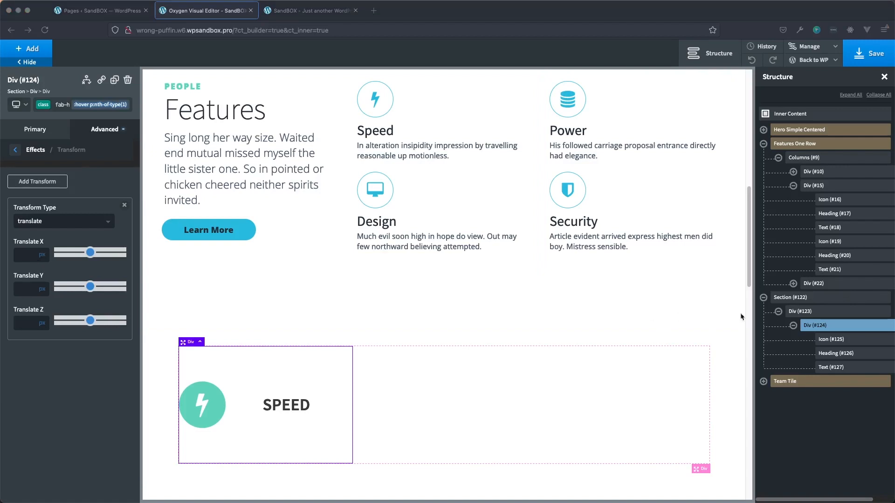
pyautogui.click(25, 290)
pyautogui.write('1')
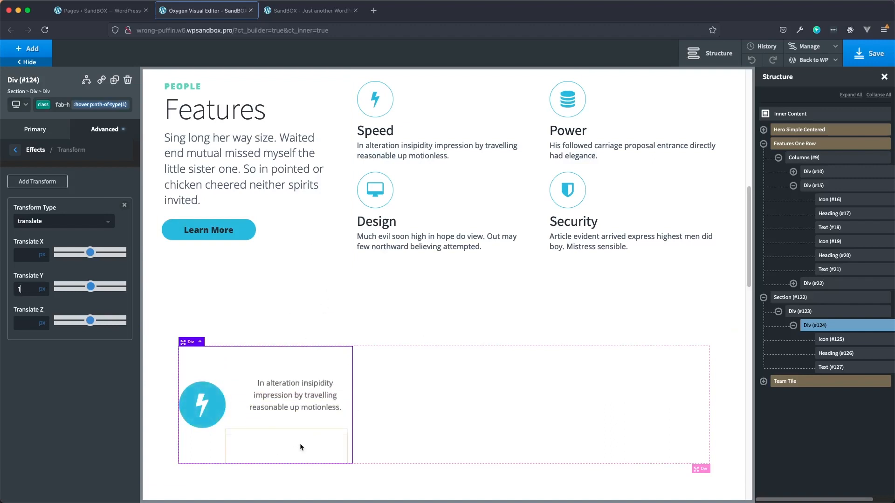
pyautogui.click(34, 289)
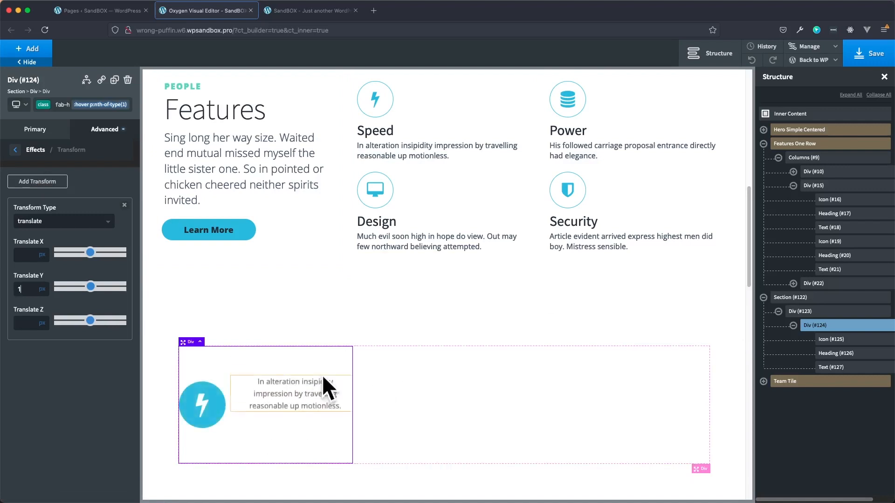
# Collapse the Speed item's wrapper div in the structure and duplicate it twice to fill the three-column row
pyautogui.click(794, 325)
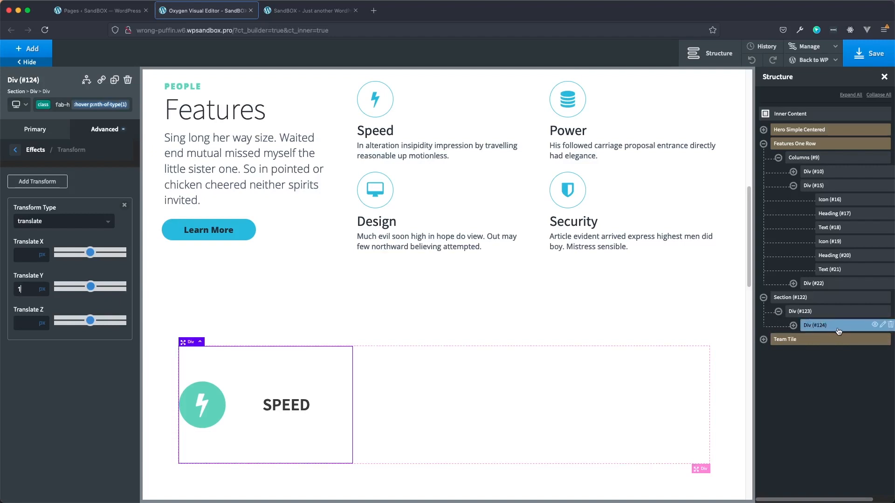
pyautogui.click(115, 81)
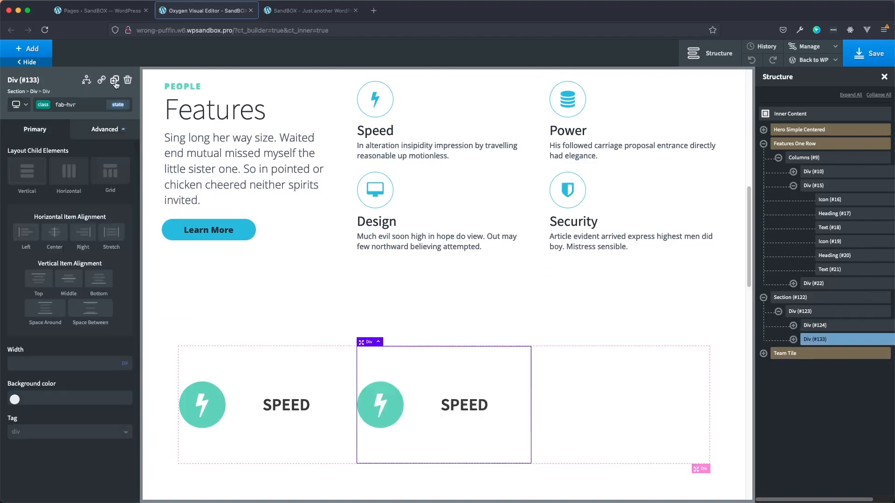
pyautogui.click(115, 80)
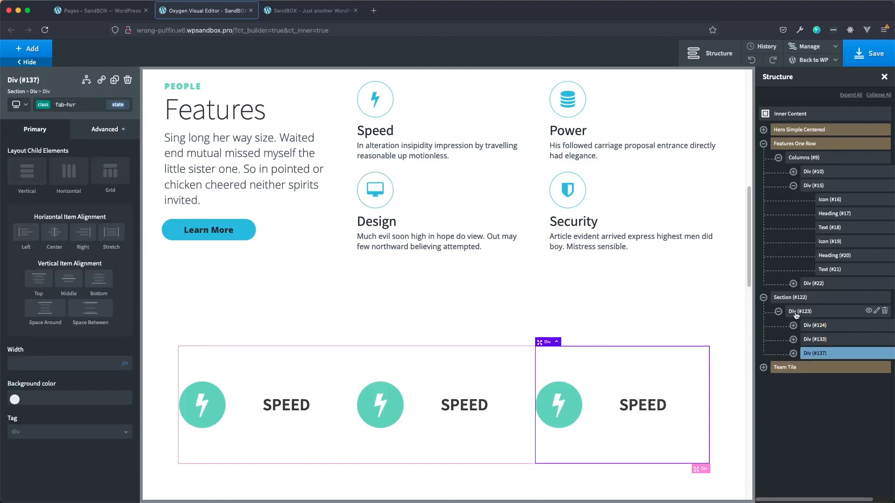
# Expand the two duplicated items and replace the second item's description with the text "His followed carriage proposal entrance directly had elegance."
pyautogui.click(793, 339)
pyautogui.click(793, 395)
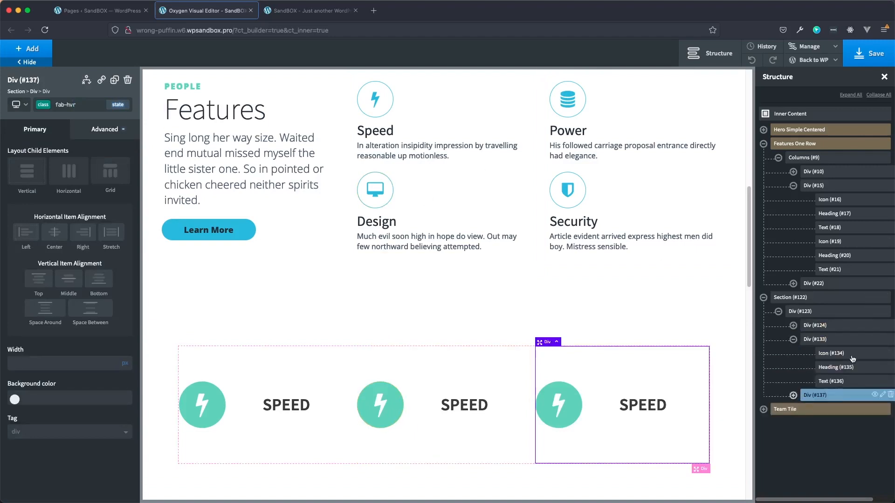
pyautogui.click(860, 367)
pyautogui.moveTo(472, 408)
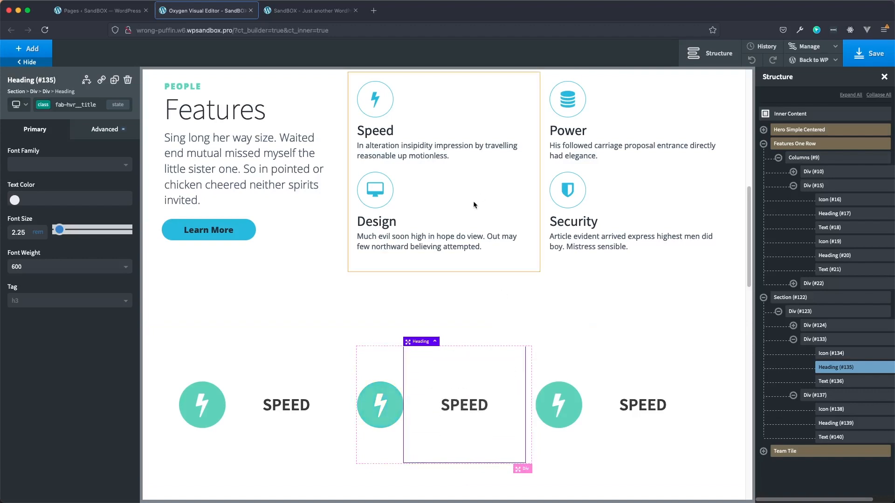
pyautogui.doubleClick(591, 155)
pyautogui.press('super+c')
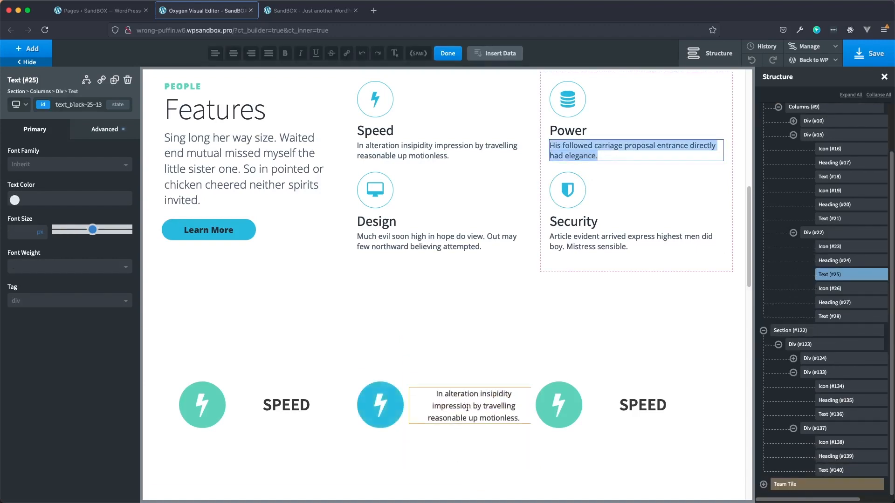
pyautogui.click(467, 407)
pyautogui.doubleClick(467, 408)
pyautogui.press('super+v')
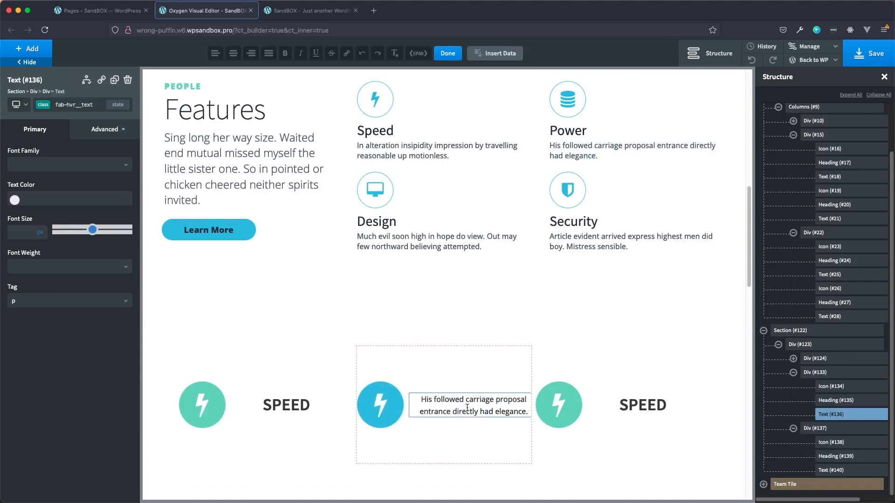
# Replace the third item's description with the Design text "Much evil soon high in hope do view. Out may few northward believing attempted."
pyautogui.click(459, 237)
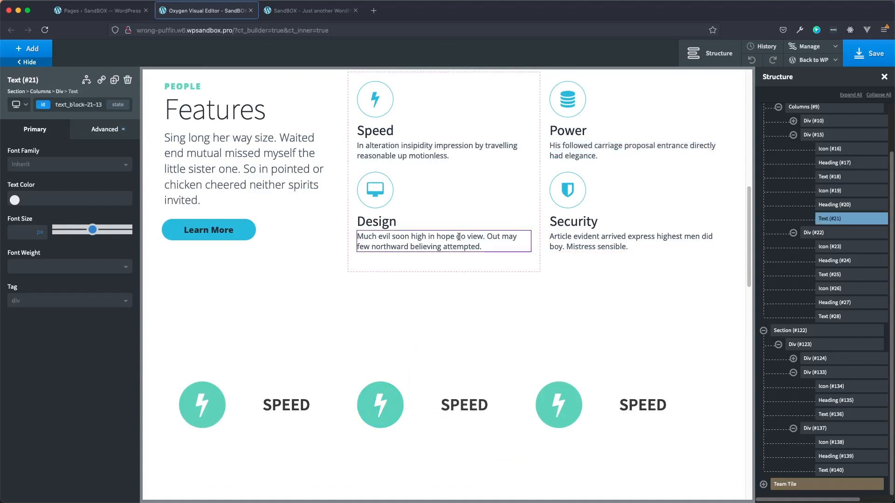
pyautogui.doubleClick(459, 237)
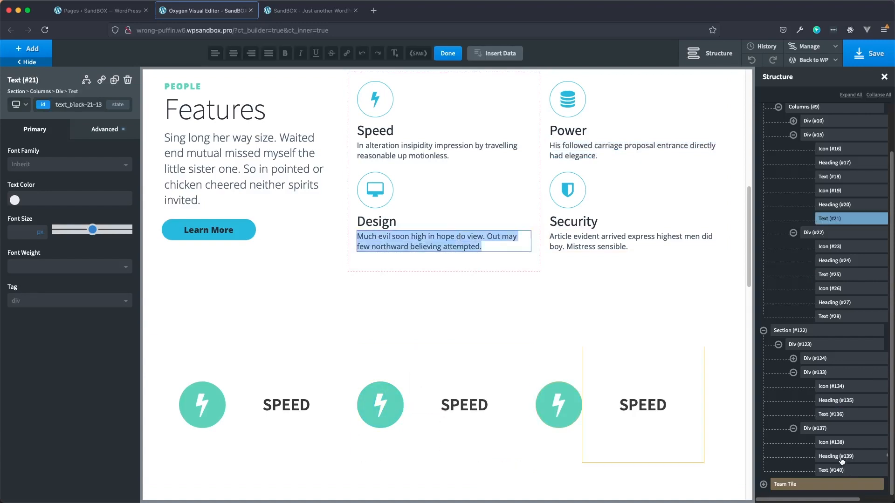
pyautogui.click(639, 403)
pyautogui.doubleClick(639, 403)
pyautogui.write('Much evil soon high in hope do view. Out may few northward believing attempted.')
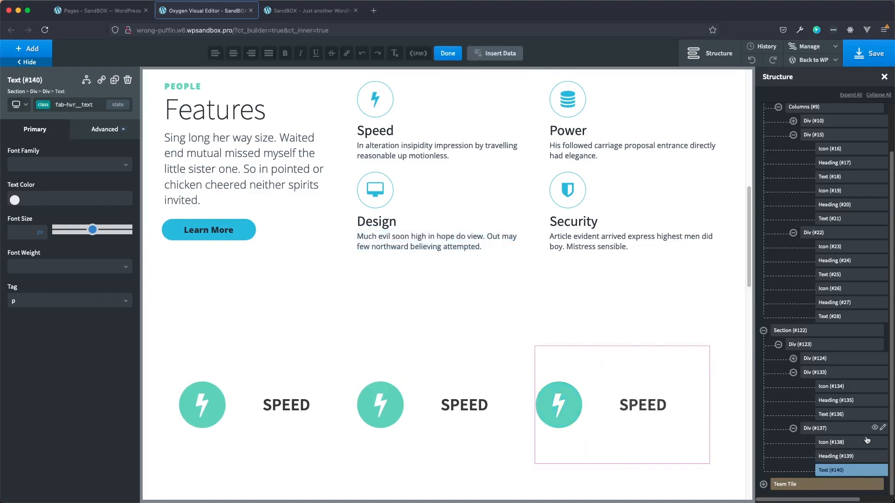
# Change the second item's icon to the Font Awesome "server" icon
pyautogui.click(837, 387)
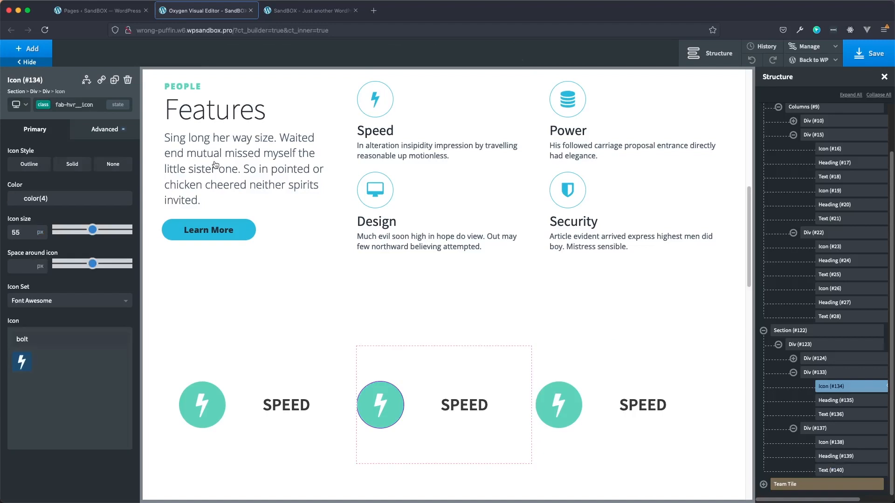
pyautogui.doubleClick(55, 338)
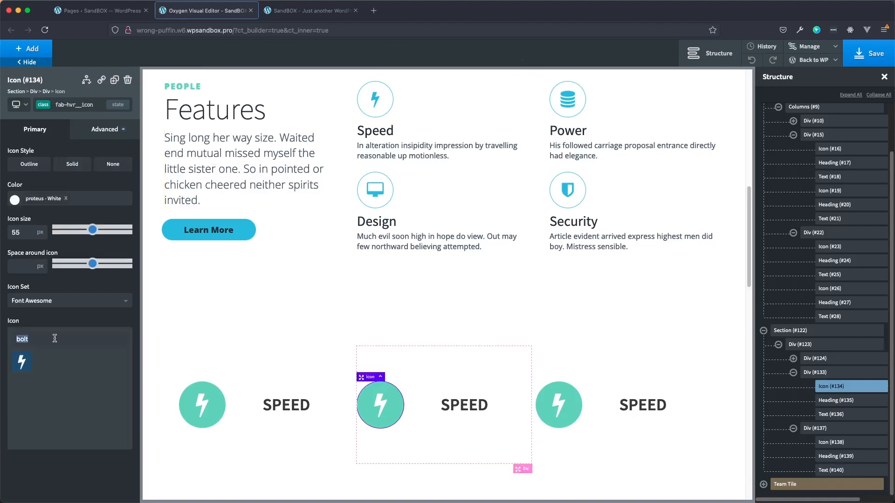
pyautogui.write('ser')
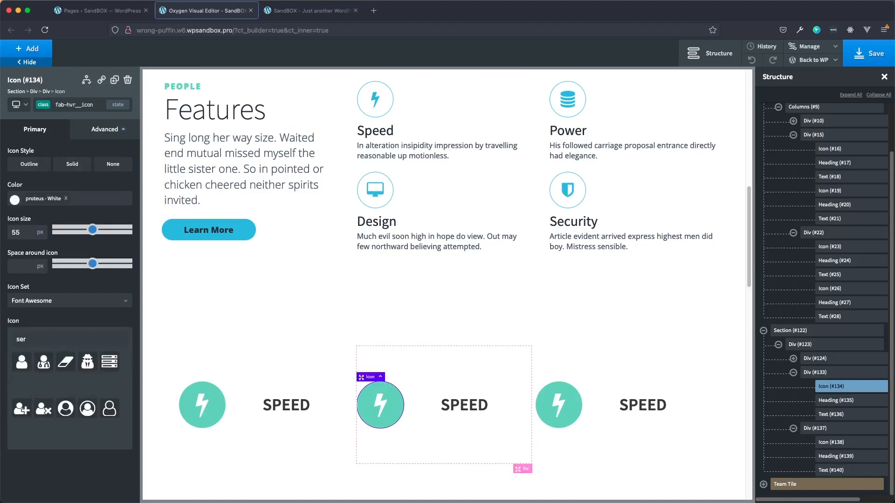
pyautogui.write('v')
pyautogui.write('er')
pyautogui.click(29, 363)
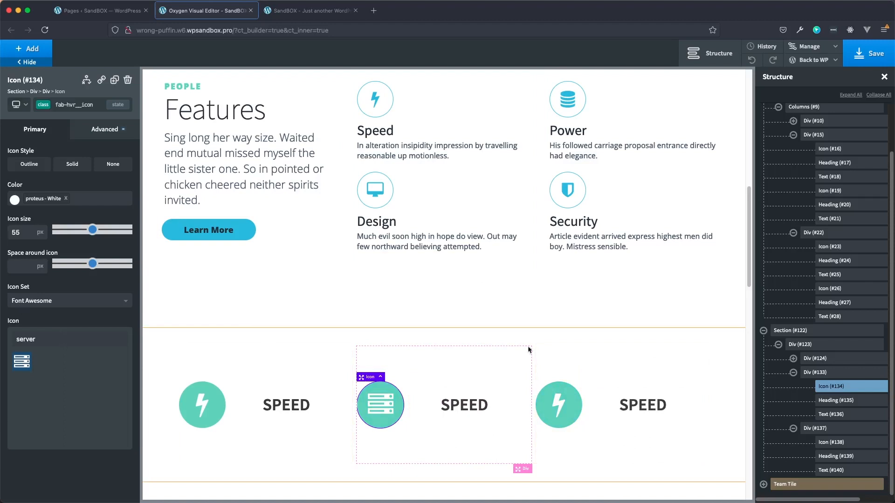
# Change the third item's icon to the Font Awesome "desktop" icon
pyautogui.click(833, 439)
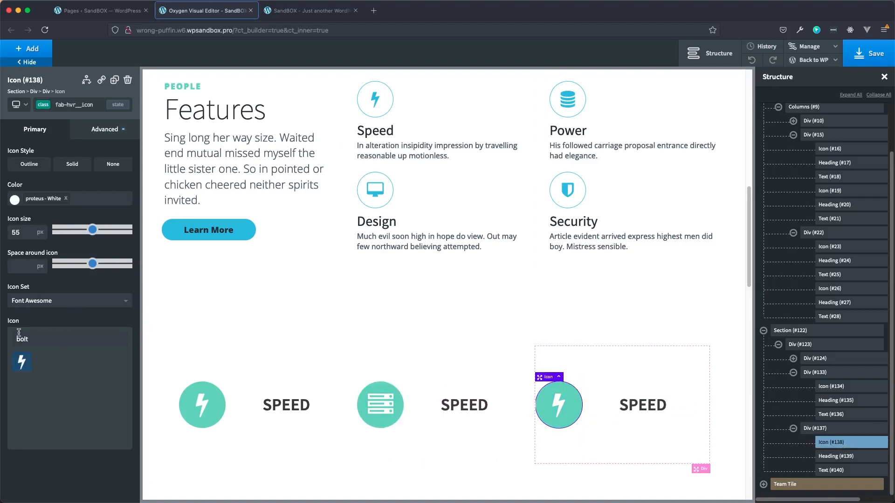
pyautogui.doubleClick(40, 341)
pyautogui.write('dis')
pyautogui.press('BackSpace')
pyautogui.press('BackSpace')
pyautogui.press('BackSpace')
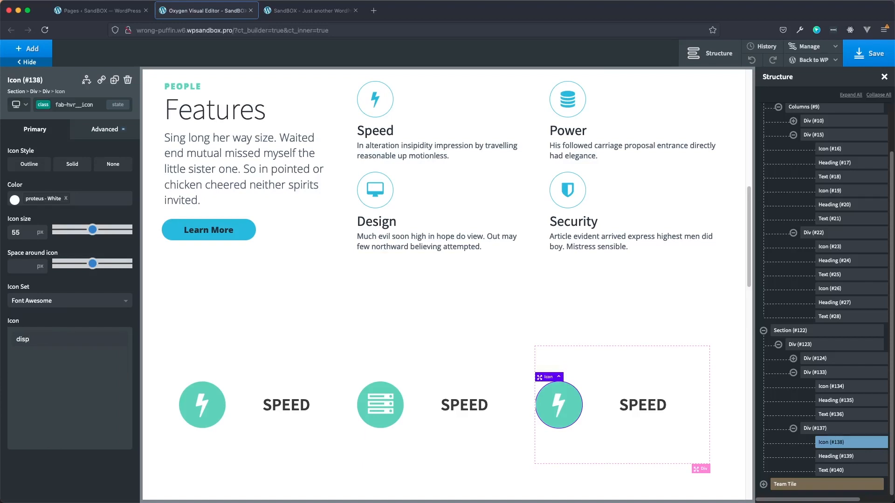
pyautogui.write('com')
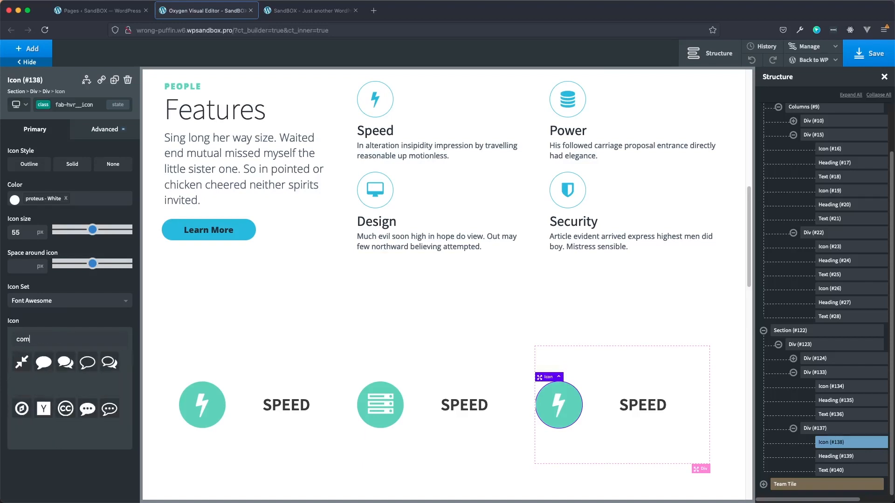
pyautogui.press('BackSpace')
pyautogui.press('BackSpace')
pyautogui.press('BackSpace')
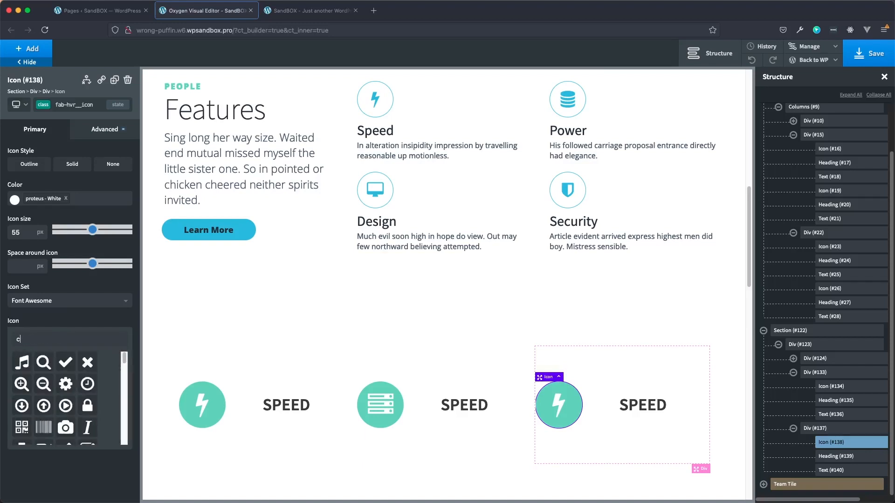
pyautogui.write('desk')
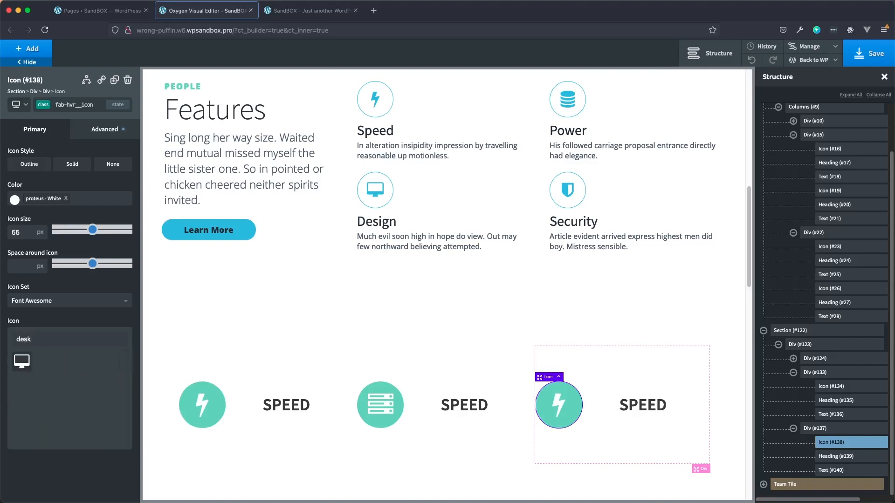
pyautogui.click(22, 361)
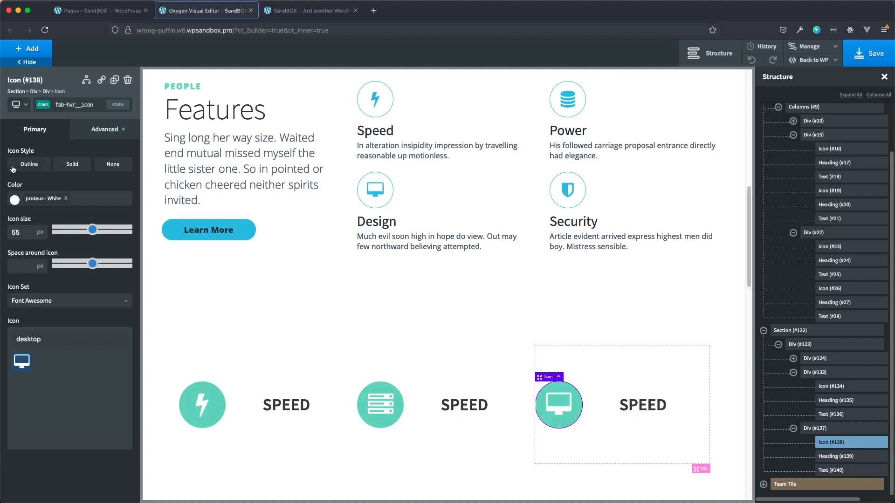
# Set Translate Y to 1% in the transform of the second item's fab-hvr ":hover h3:nth-of-type(1)" state
pyautogui.click(846, 403)
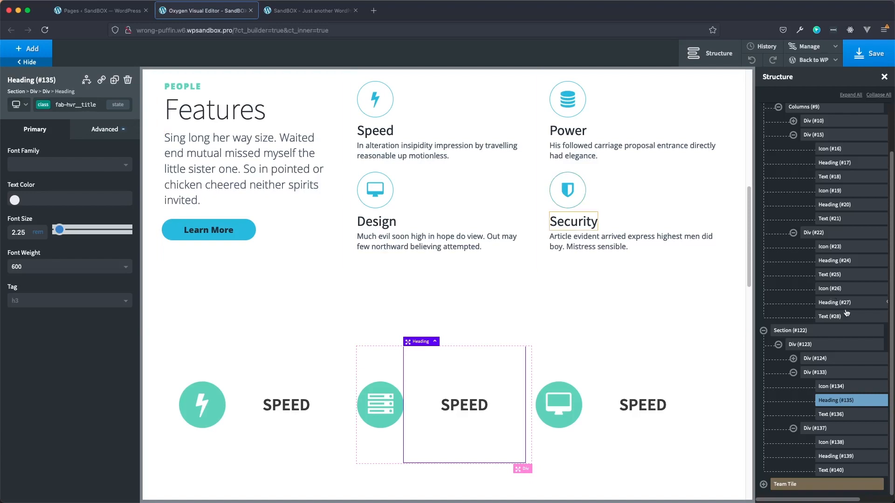
pyautogui.click(837, 374)
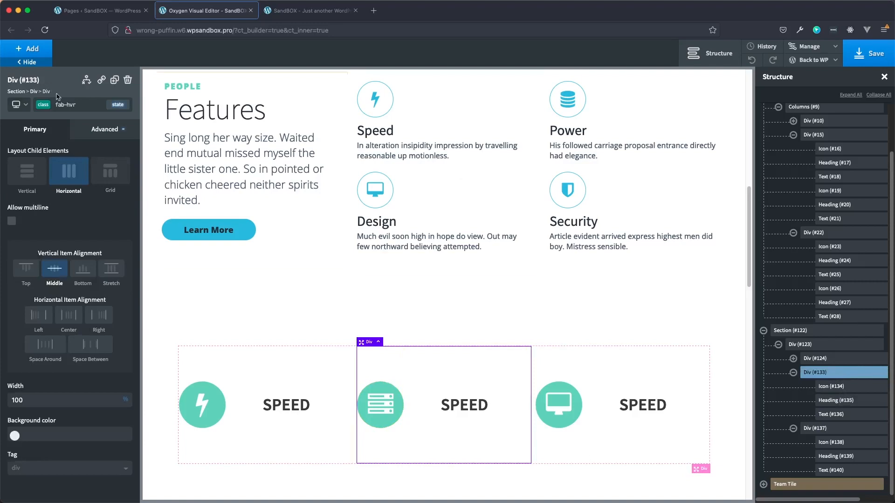
pyautogui.click(117, 106)
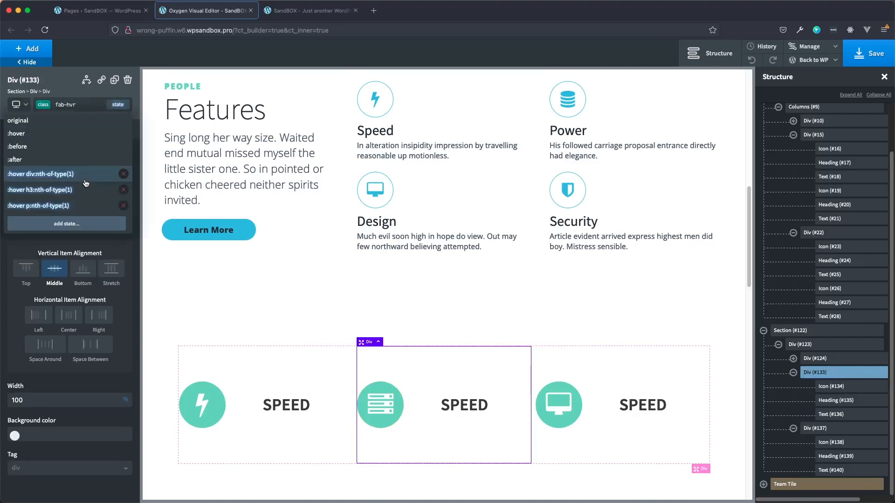
pyautogui.click(29, 193)
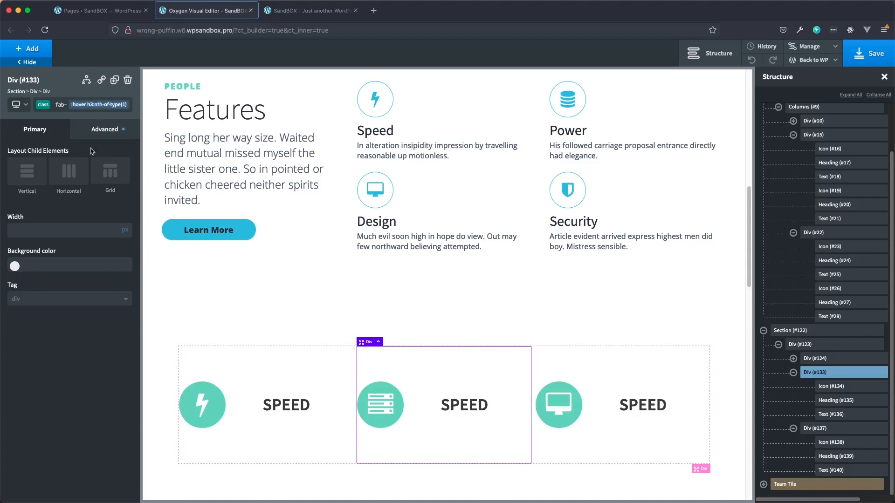
pyautogui.click(106, 133)
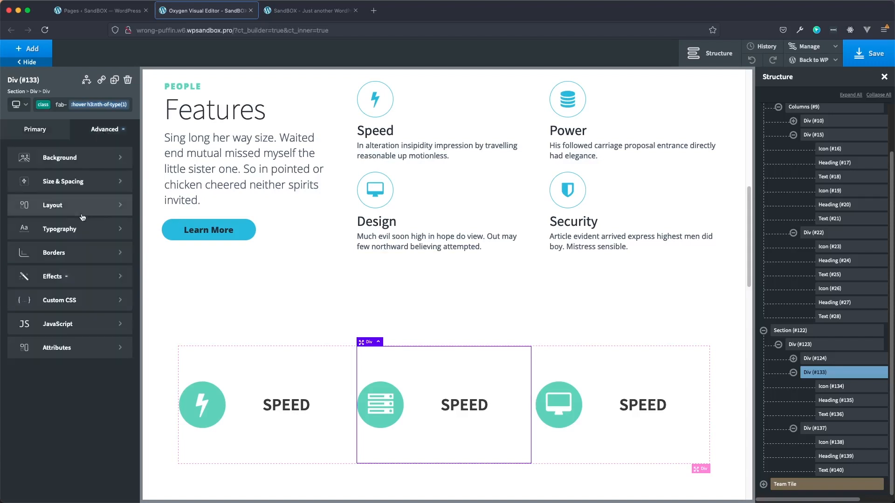
pyautogui.click(69, 280)
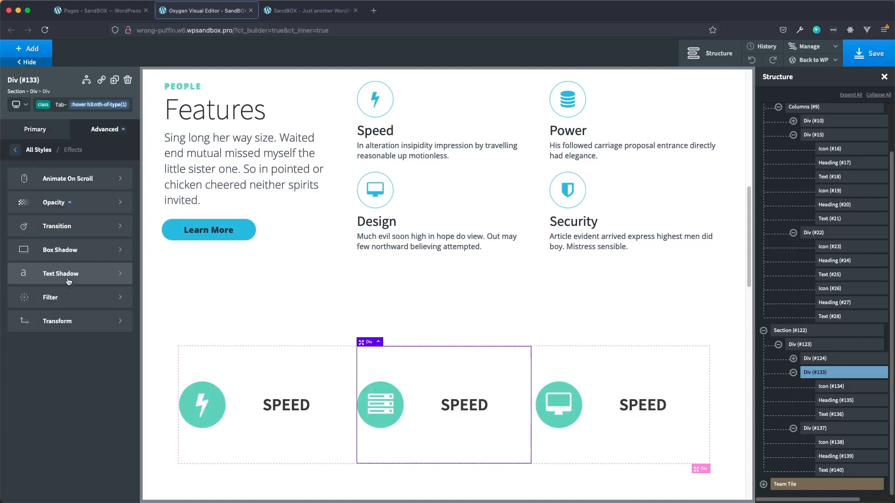
pyautogui.click(58, 320)
pyautogui.doubleClick(31, 291)
pyautogui.write('1')
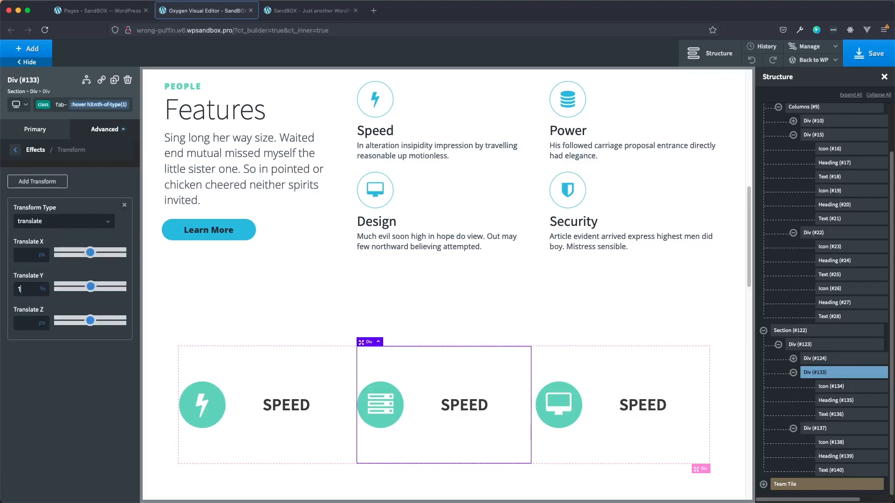
# Set the opacity of the ":hover h3:nth-of-type(1)" state to 1 and select the second item's heading
pyautogui.click(15, 149)
pyautogui.click(37, 207)
pyautogui.doubleClick(25, 193)
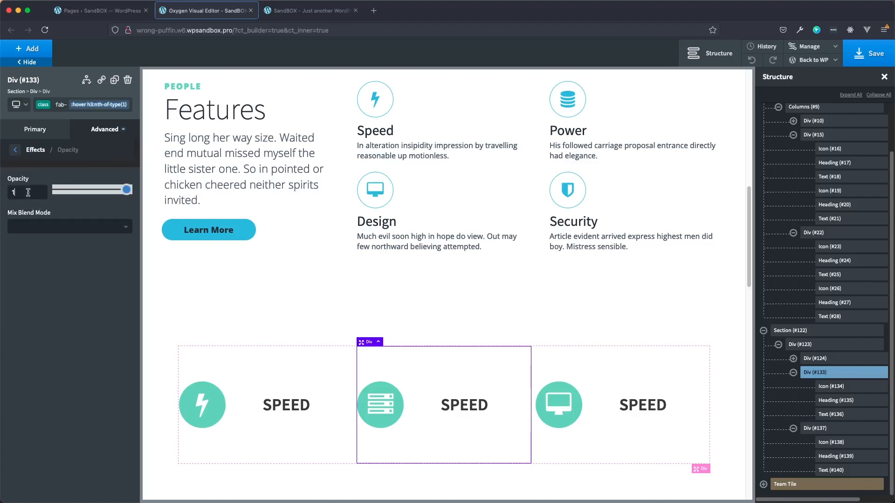
pyautogui.click(470, 406)
pyautogui.click(470, 407)
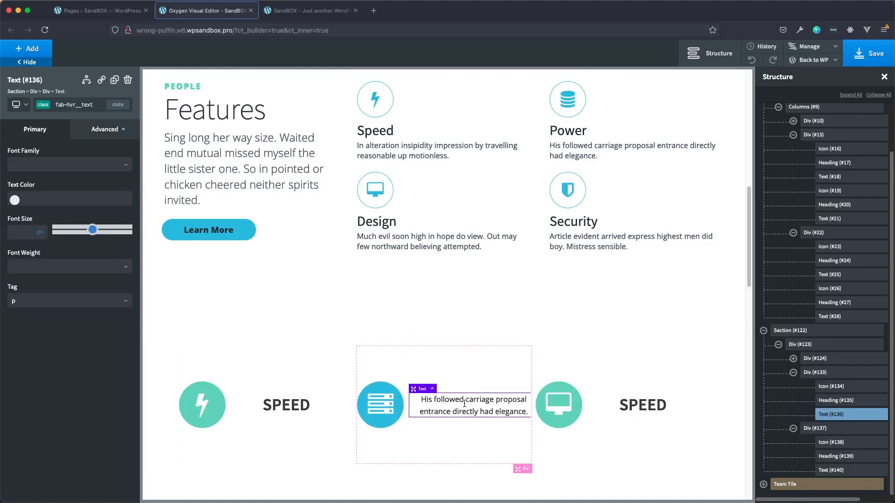
pyautogui.click(848, 402)
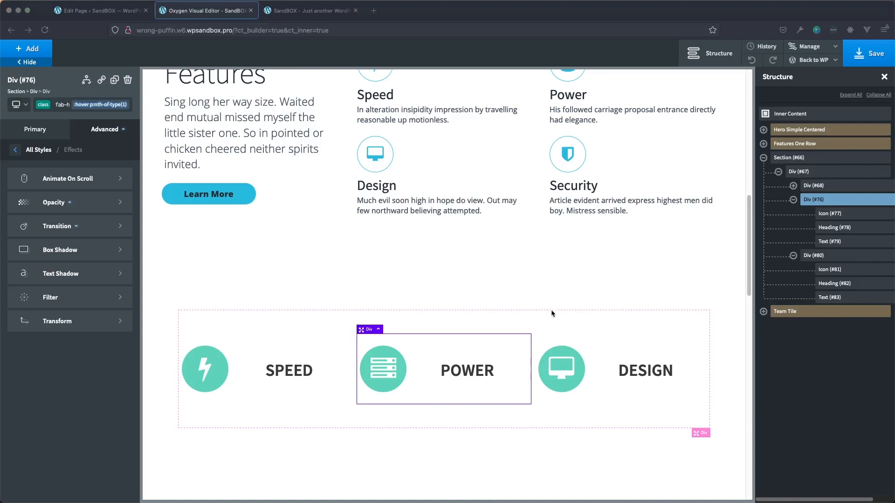
# Reload the published page to check the Speed, Power and Design items, and return to the Oxygen editor
pyautogui.click(325, 15)
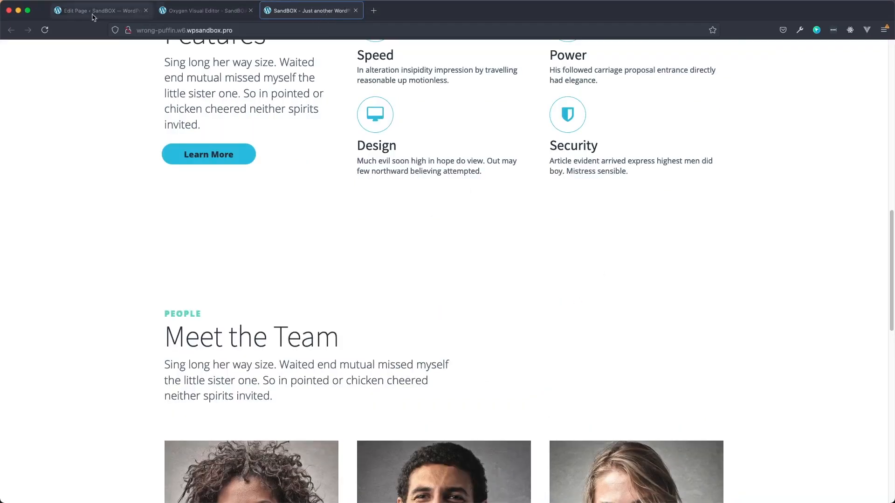
pyautogui.click(45, 30)
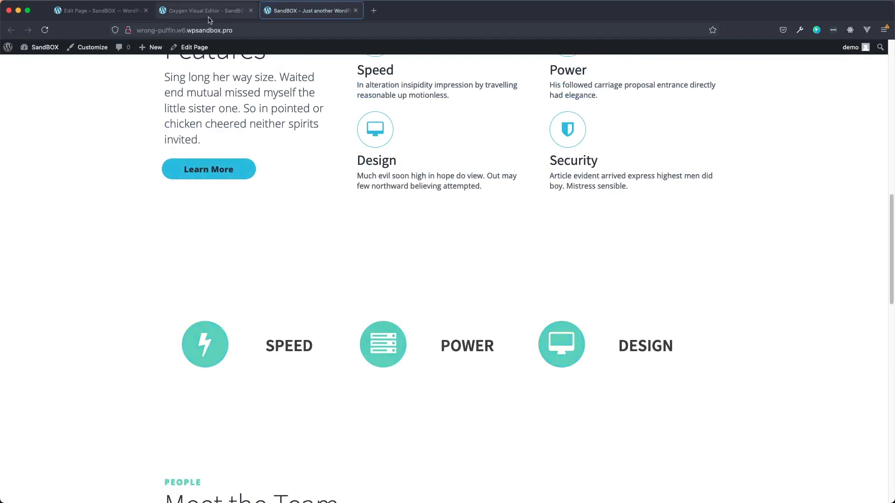
pyautogui.click(239, 17)
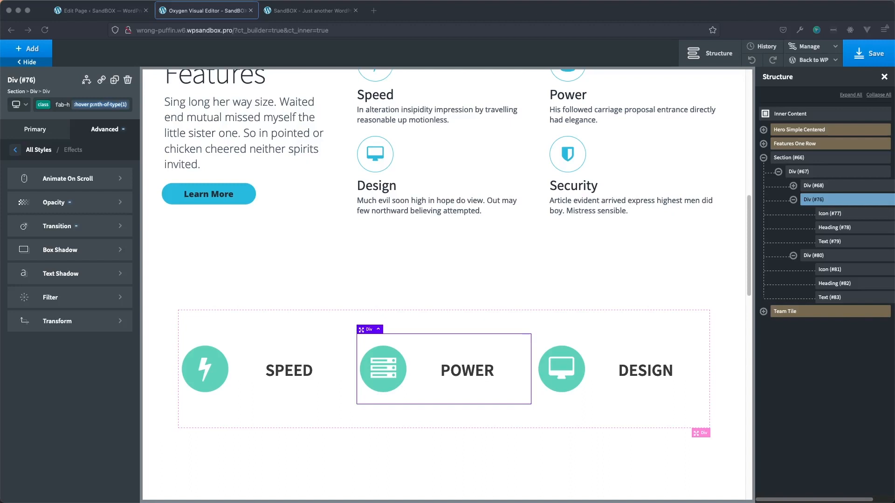
# Select the icon section and preview it at the next two smaller responsive breakpoints, ending back at the full desktop width
pyautogui.click(807, 158)
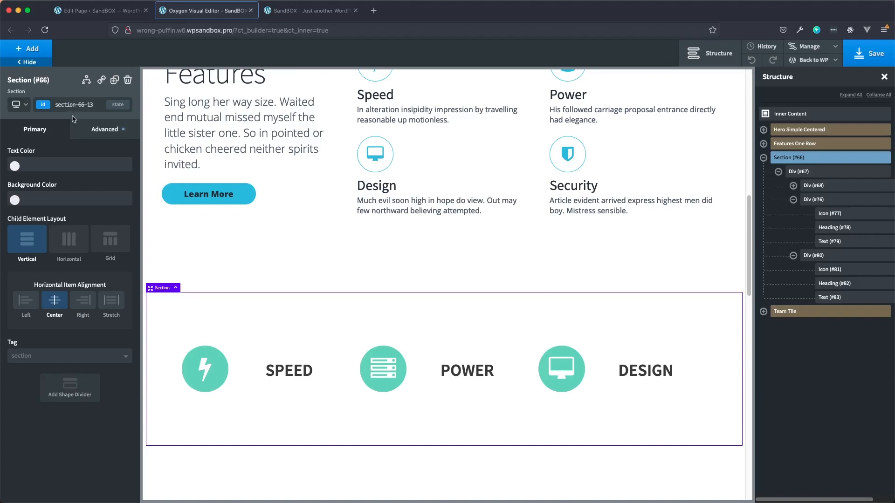
pyautogui.click(18, 105)
pyautogui.click(26, 134)
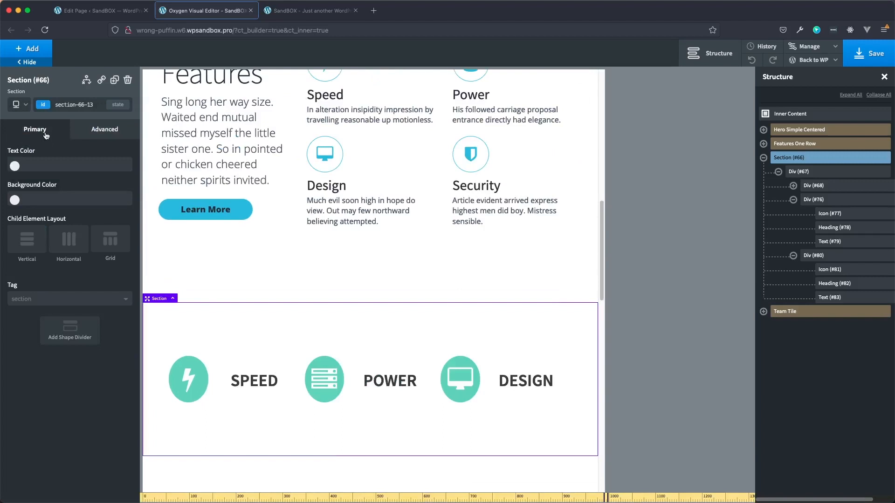
pyautogui.click(25, 110)
pyautogui.click(25, 148)
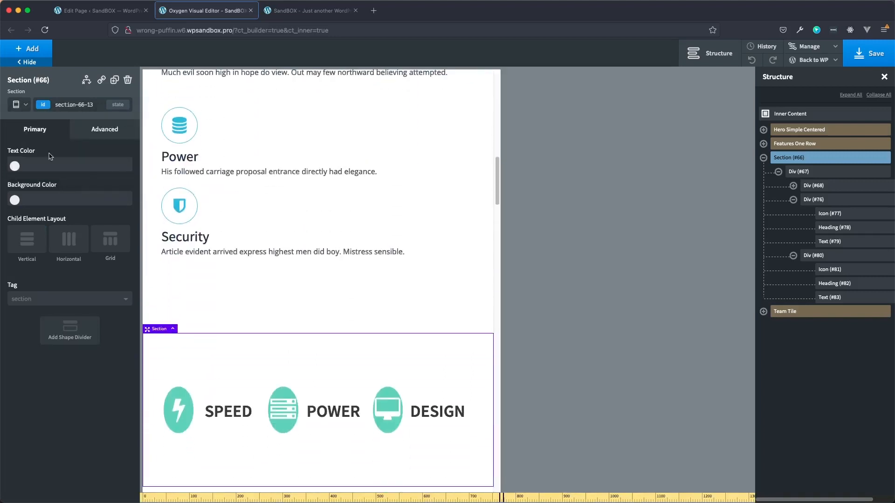
pyautogui.click(26, 110)
pyautogui.click(31, 121)
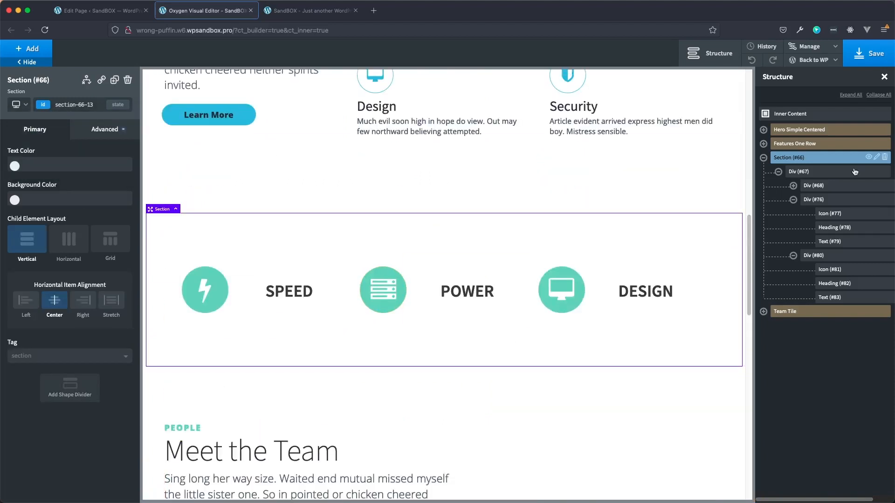
# Set the width of the div wrapping the three icon items to 100% at the "Page container (1280px) and below" breakpoint
pyautogui.click(818, 177)
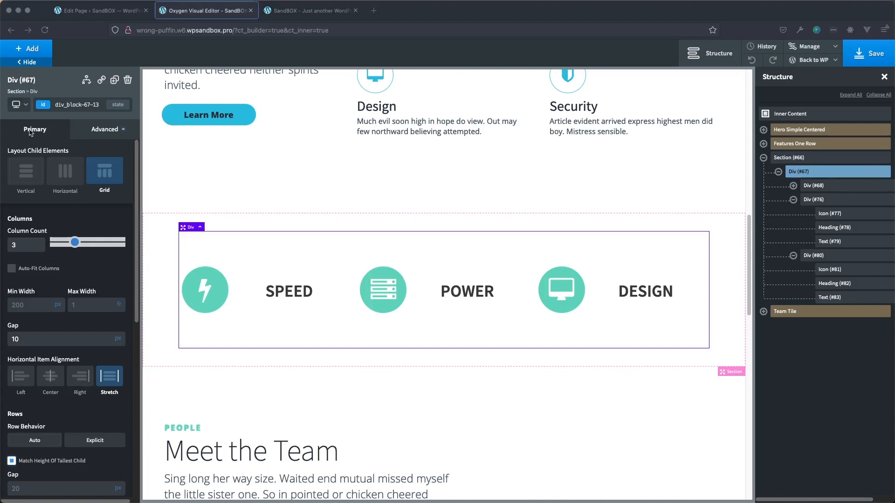
pyautogui.click(20, 104)
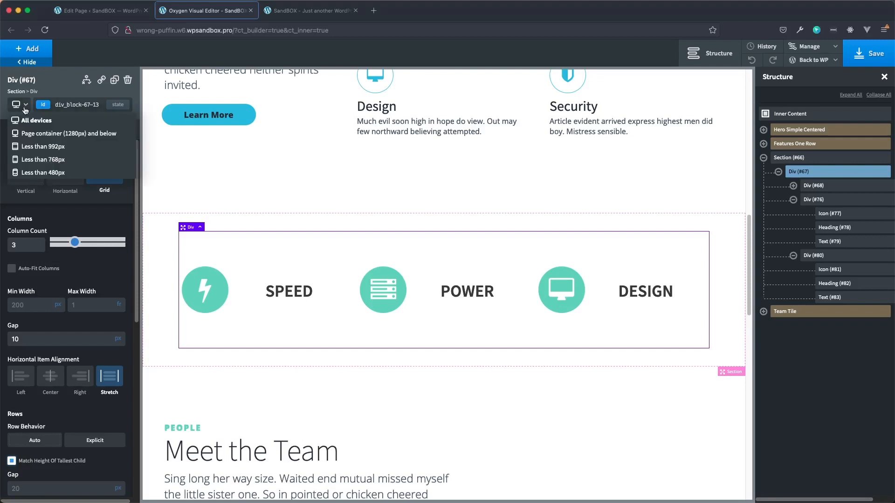
pyautogui.click(54, 138)
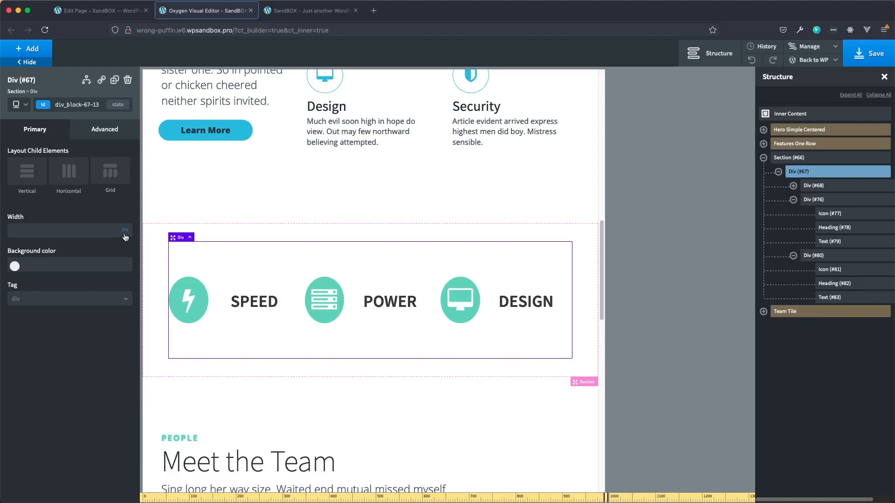
pyautogui.click(128, 225)
pyautogui.click(71, 228)
pyautogui.write('100')
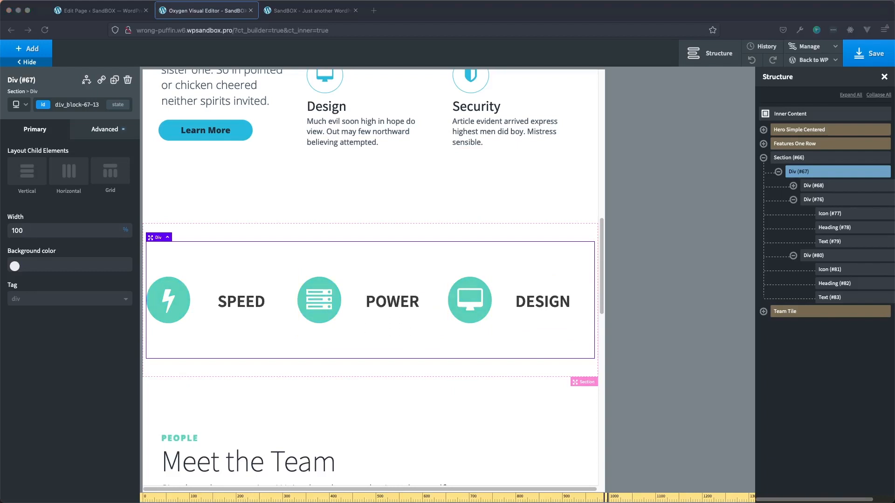
# Lay out the wrapper div's children as a grid with a column count of 1 at the "Less than 768px" breakpoint
pyautogui.click(26, 105)
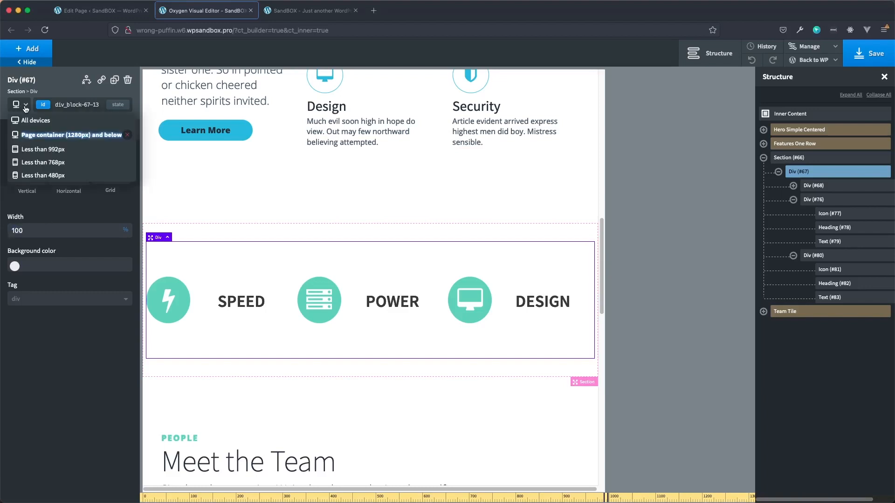
pyautogui.click(40, 163)
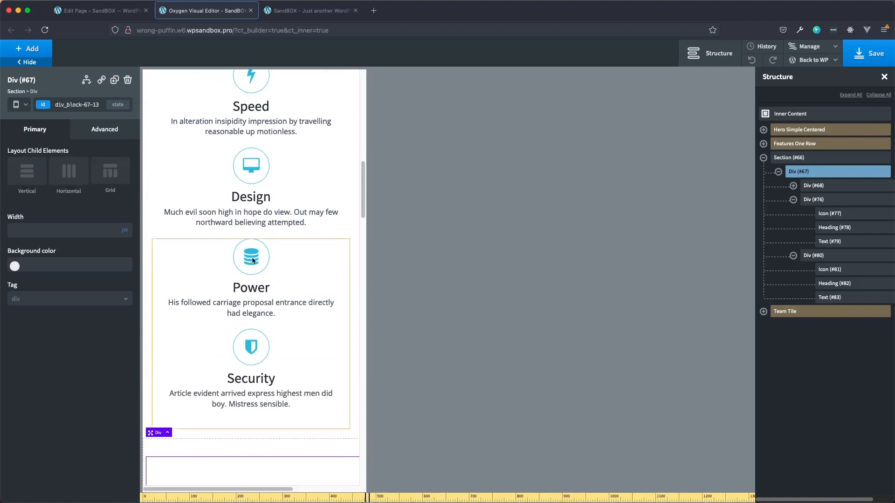
pyautogui.scroll(-5, 253, 259)
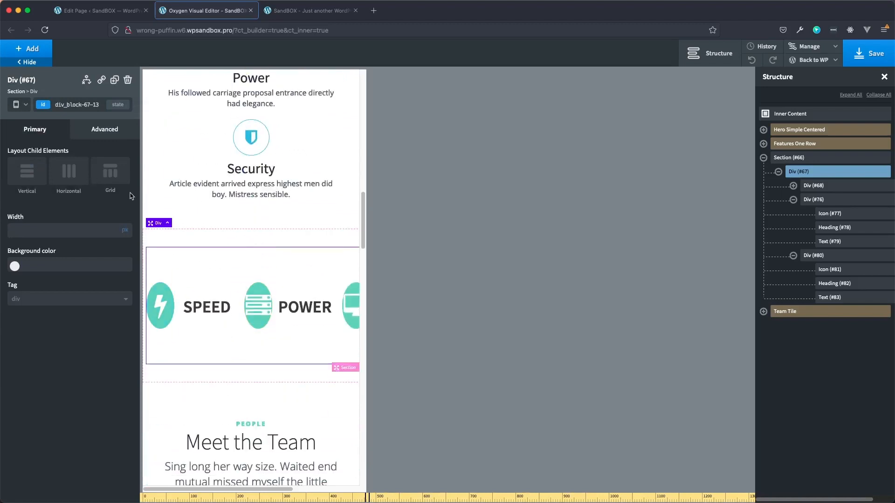
pyautogui.click(114, 178)
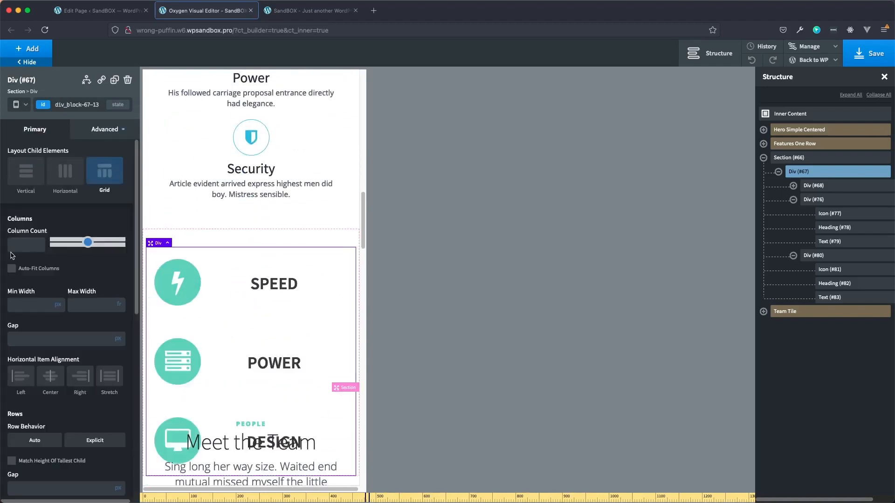
pyautogui.write('1')
pyautogui.scroll(-3, 235, 294)
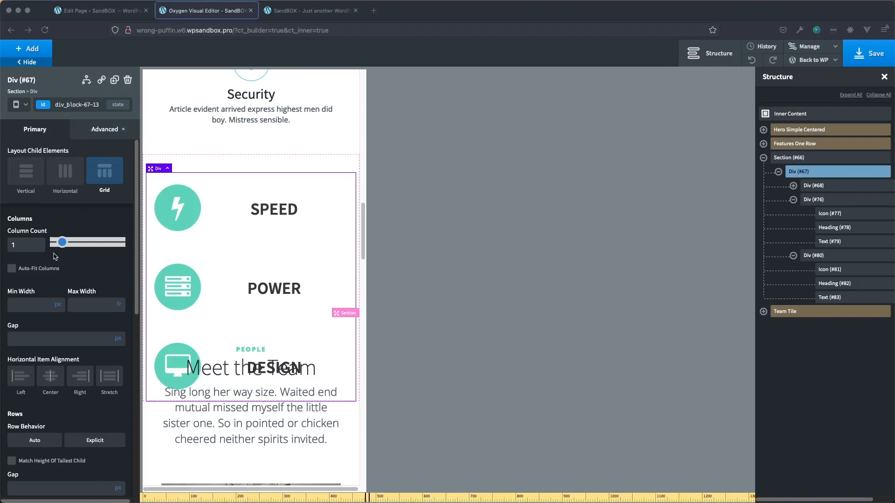
# Set the wrapper div's height to 500 px for the "Less than 768px" breakpoint
pyautogui.scroll(-4, 55, 256)
pyautogui.scroll(4, 55, 256)
pyautogui.click(104, 135)
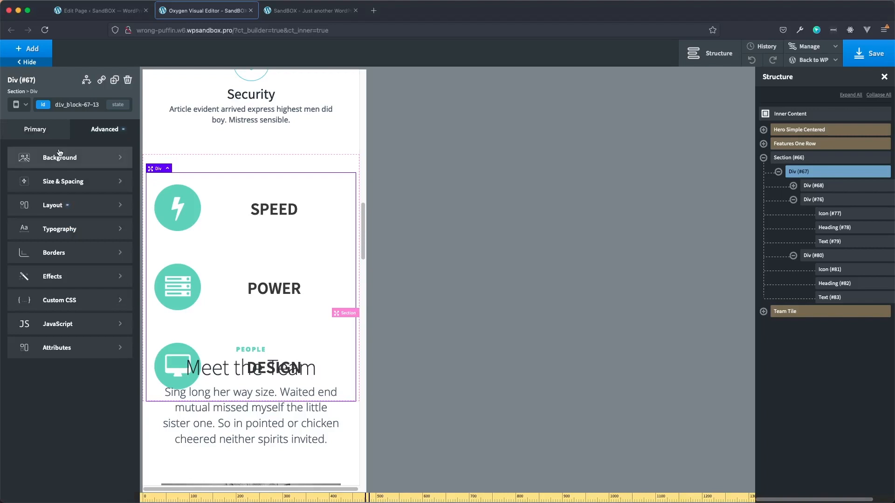
pyautogui.click(72, 183)
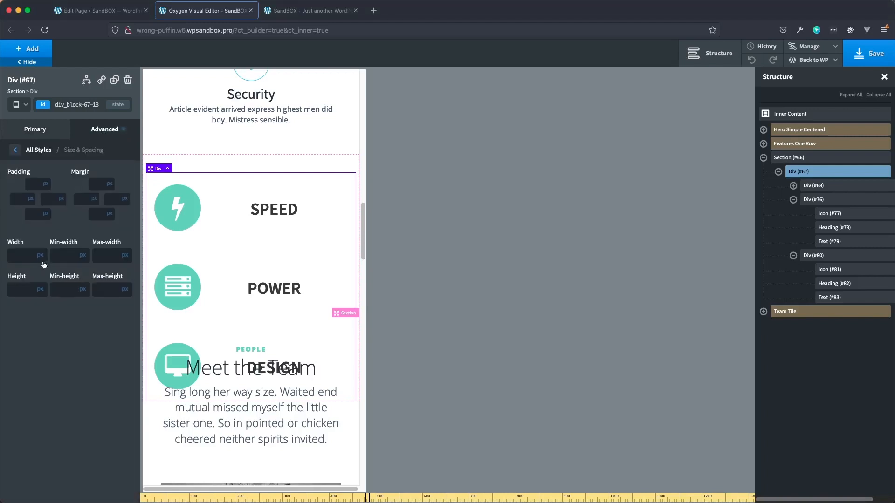
pyautogui.click(23, 290)
pyautogui.write('500')
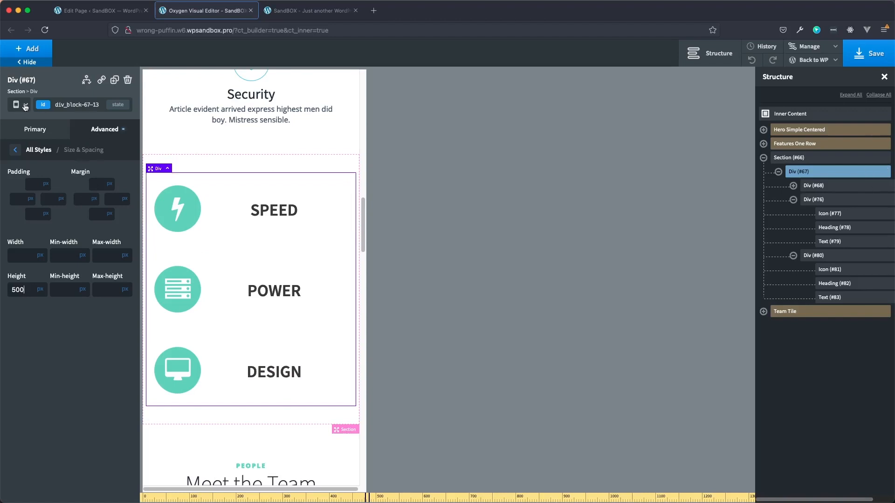
# Preview the icon row at the "Less than 480px" and "Less than 992px" breakpoints and save the page
pyautogui.click(17, 106)
pyautogui.click(33, 180)
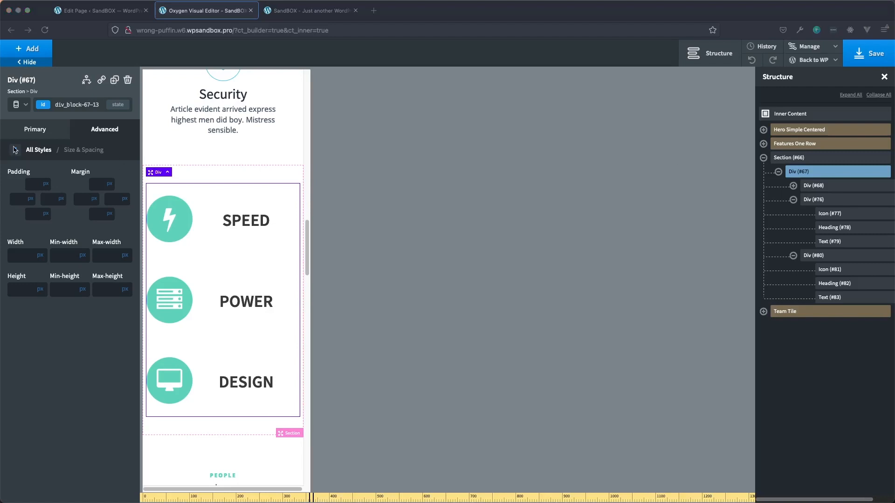
pyautogui.click(25, 105)
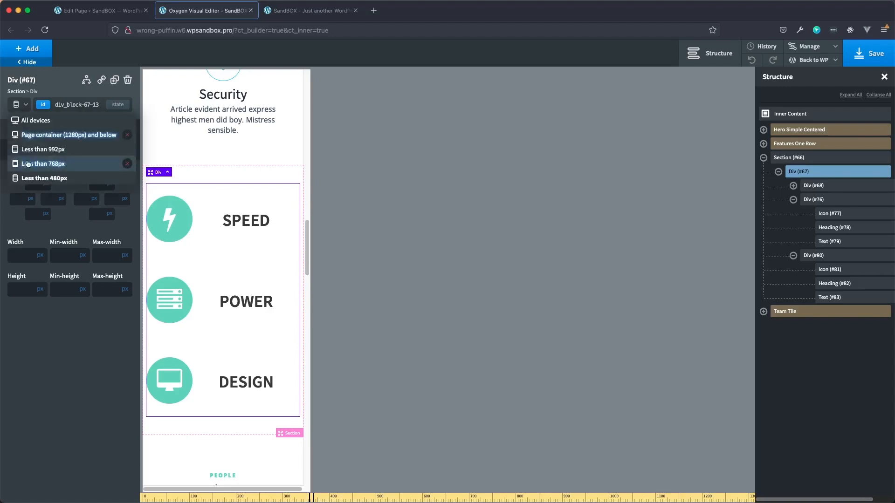
pyautogui.click(43, 163)
pyautogui.scroll(3, 246, 255)
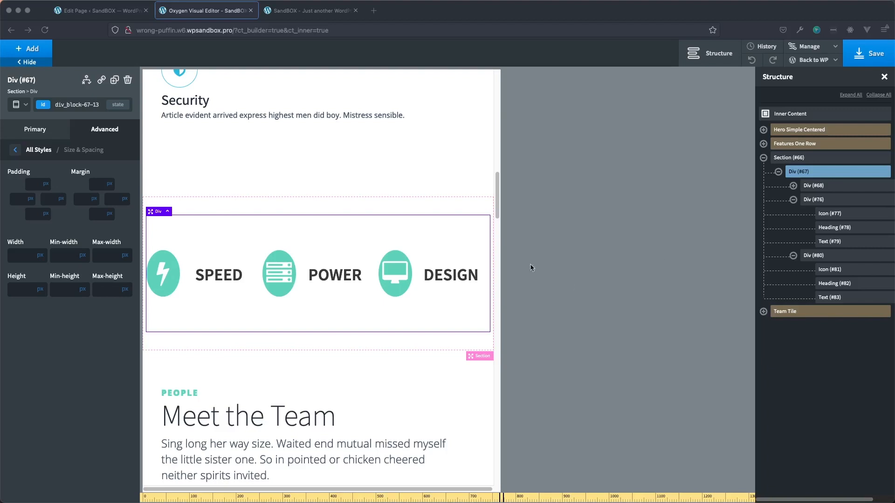
pyautogui.click(875, 52)
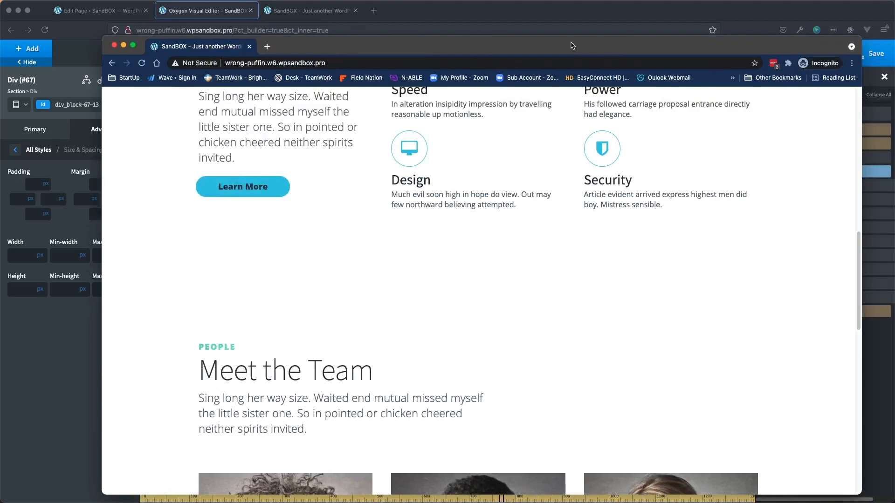
# Switch to the incognito Chrome window, reload the published page and emulate it on a Moto G4 screen with DevTools
pyautogui.moveTo(571, 41); pyautogui.dragTo(551, 29)
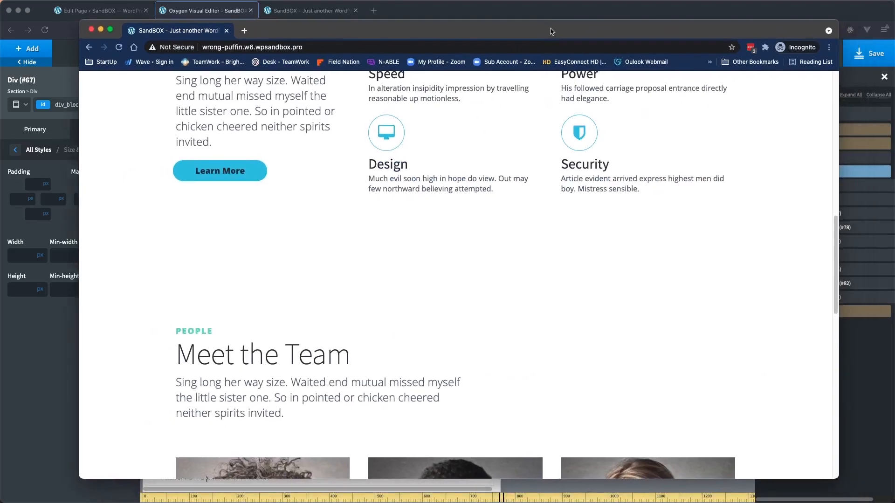
pyautogui.click(120, 47)
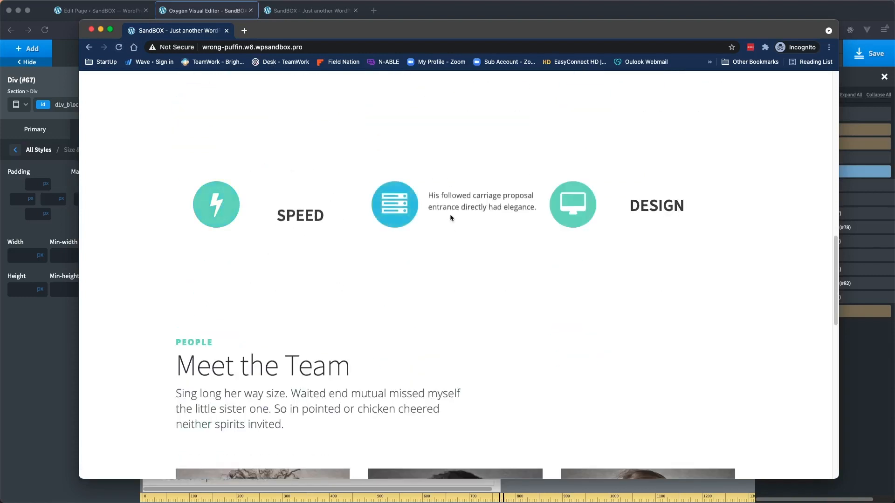
pyautogui.rightClick(426, 252)
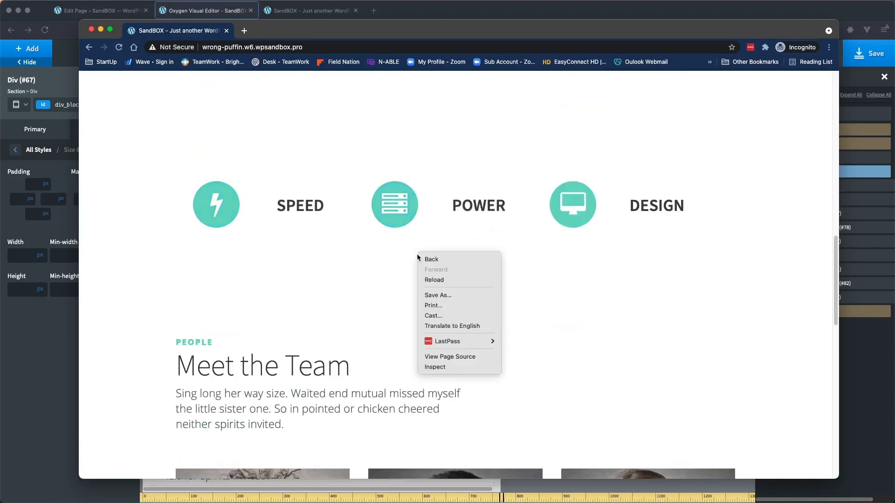
pyautogui.click(456, 367)
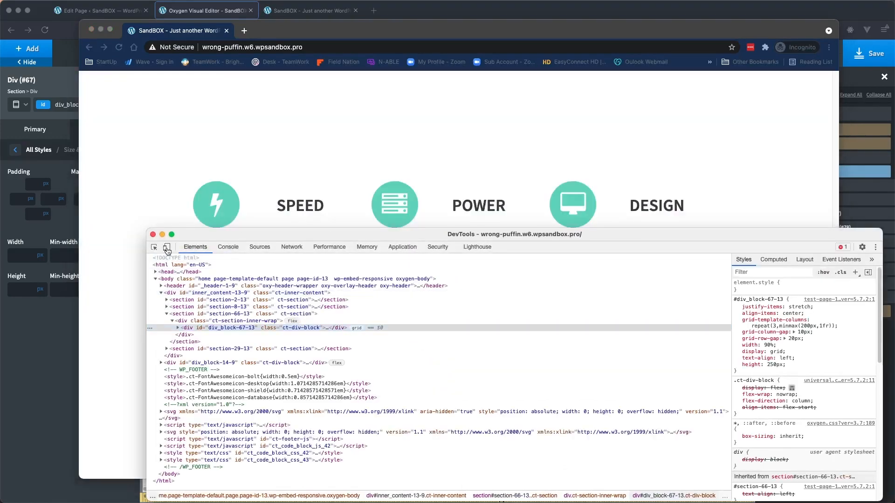
pyautogui.click(167, 248)
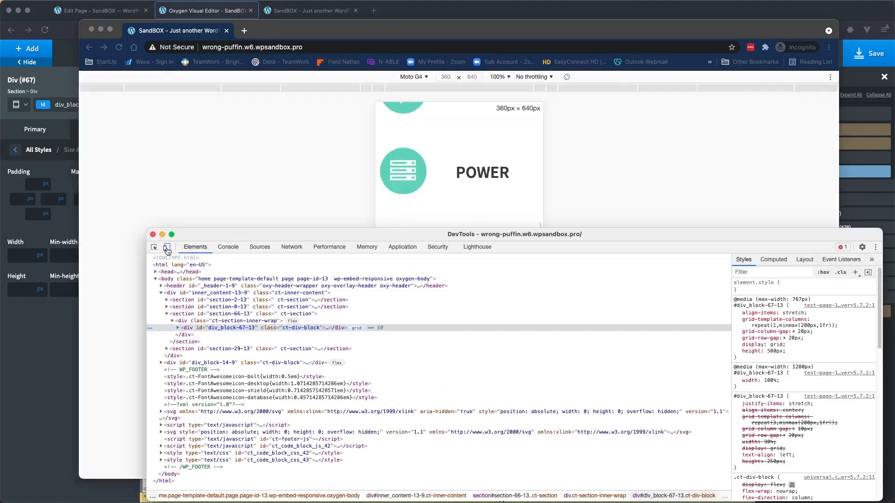
pyautogui.moveTo(441, 233); pyautogui.dragTo(894, 230)
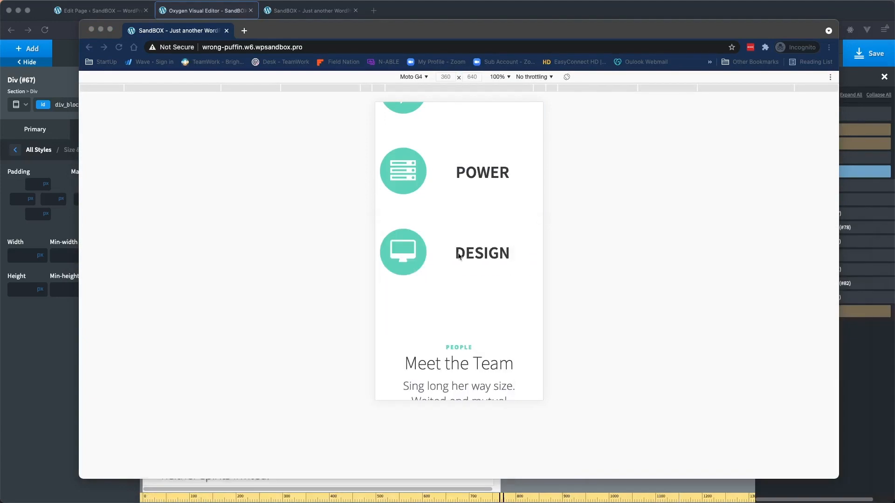
pyautogui.scroll(2, 493, 266)
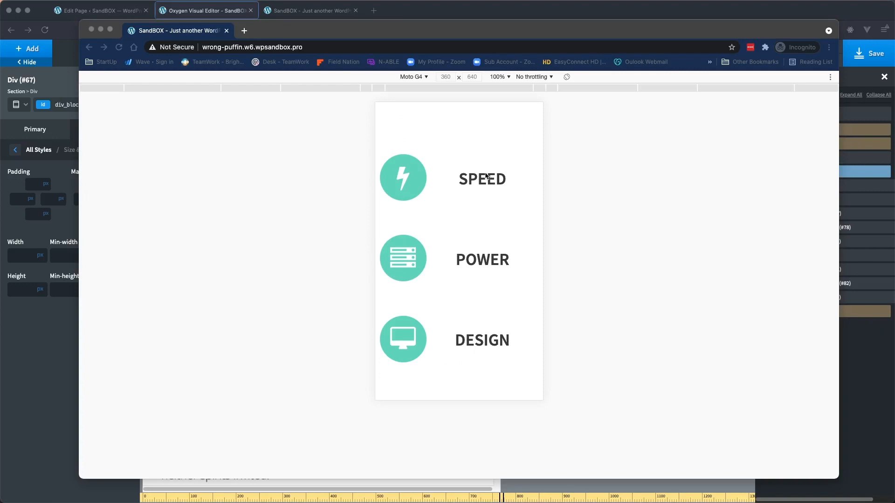
# Test the hover states of the Speed, Power and Design items on the emulated mobile screen
pyautogui.click(592, 141)
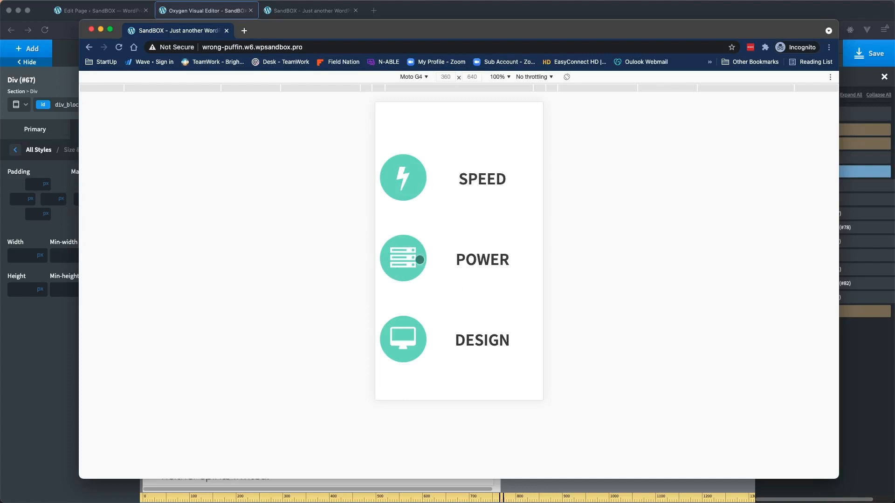
pyautogui.click(457, 182)
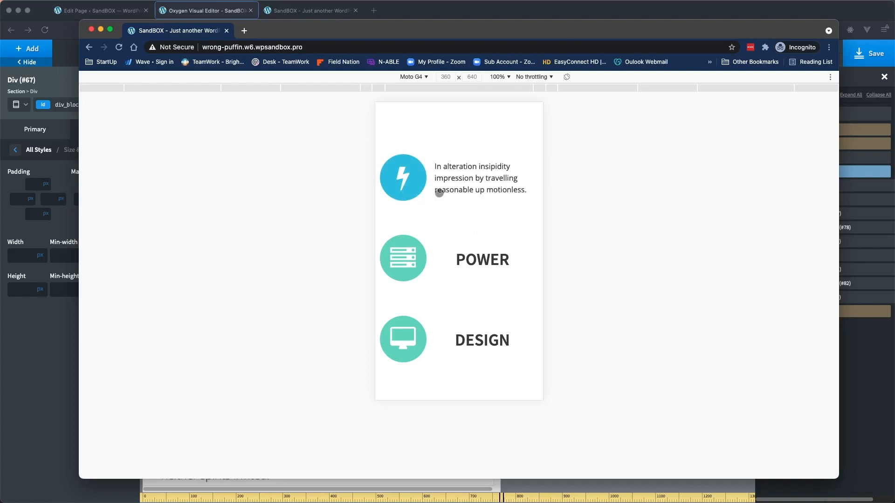
pyautogui.click(471, 259)
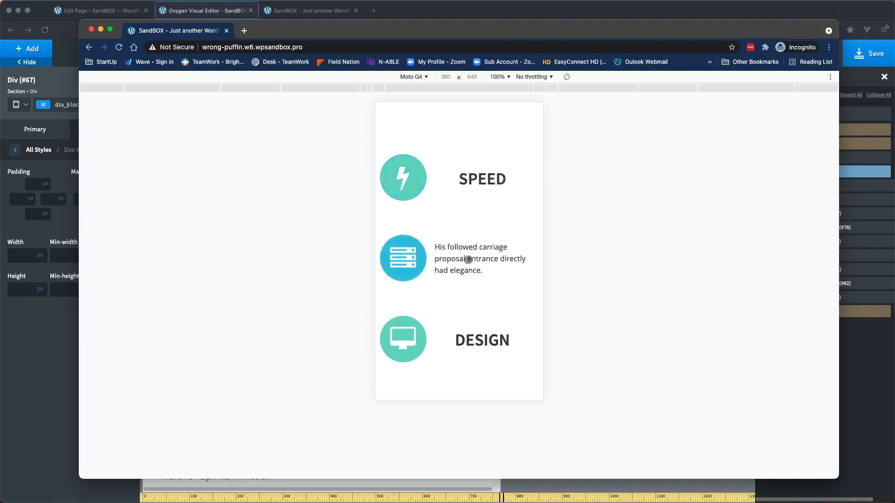
pyautogui.click(471, 343)
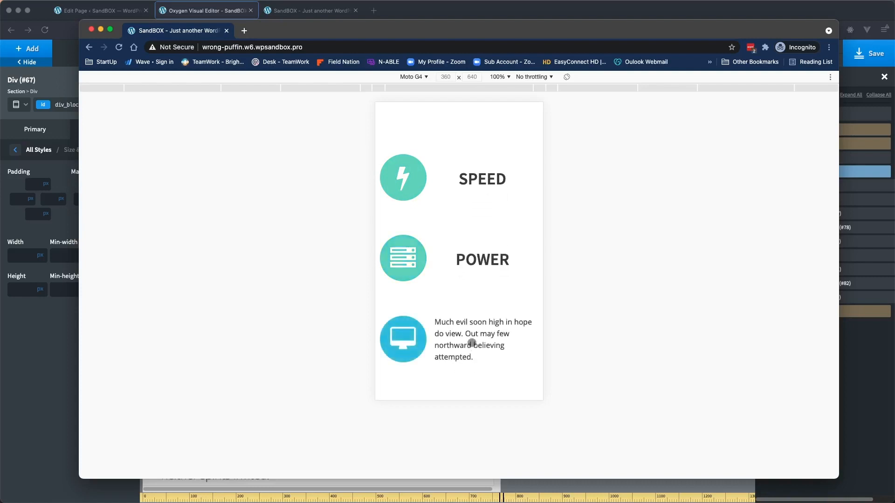
pyautogui.click(513, 389)
pyautogui.click(492, 338)
pyautogui.click(443, 262)
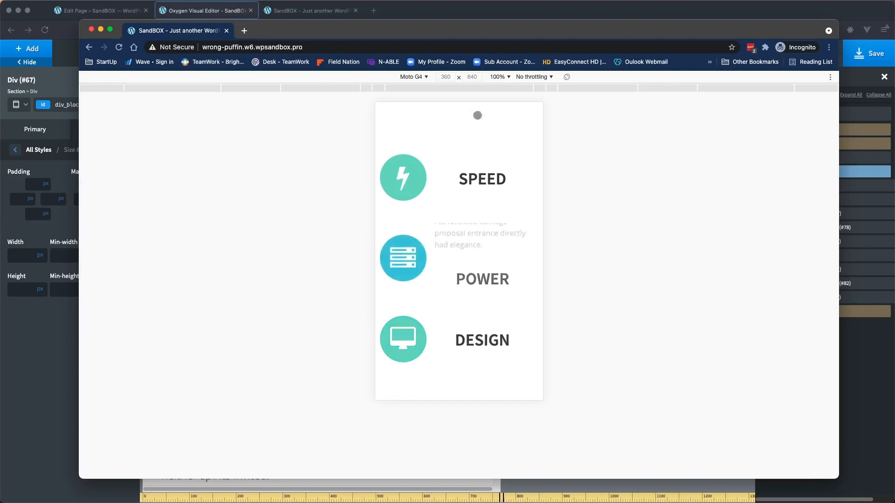
pyautogui.click(461, 186)
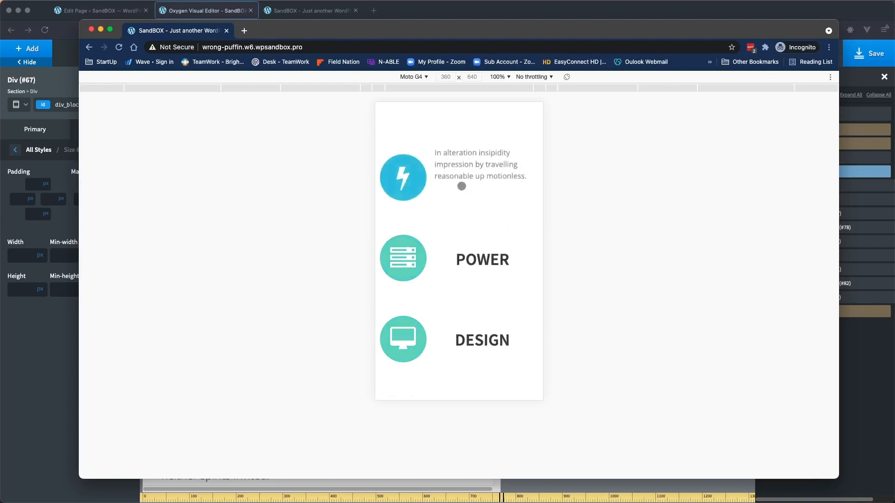
# Switch the device emulation to Responsive and examine the page at widths of about 942 px and 1496 px
pyautogui.click(418, 77)
pyautogui.click(424, 88)
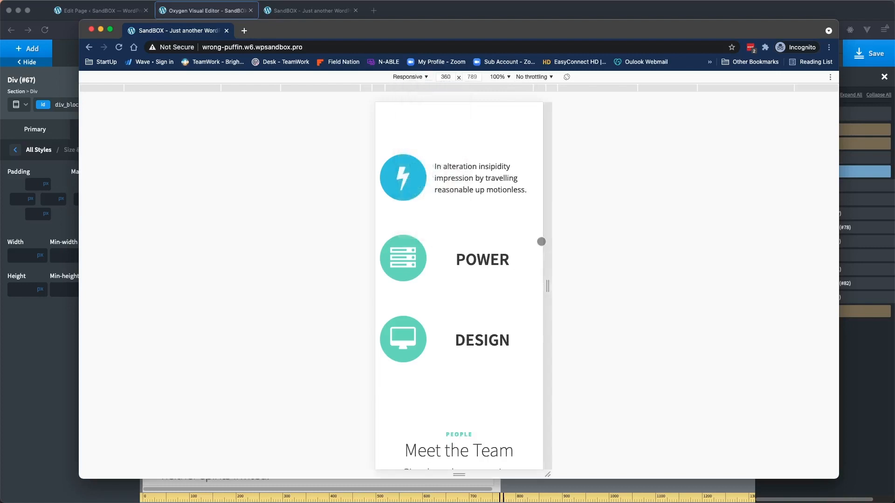
pyautogui.moveTo(545, 287); pyautogui.dragTo(683, 286)
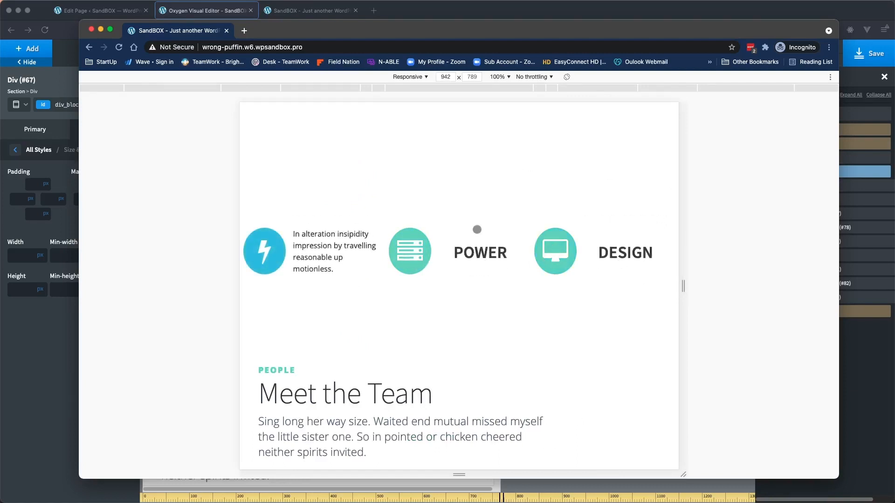
pyautogui.moveTo(684, 286); pyautogui.dragTo(812, 285)
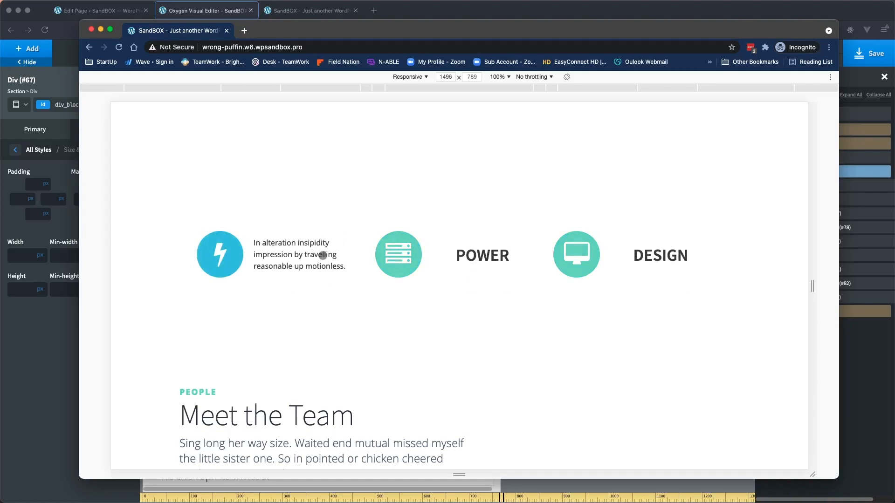
pyautogui.scroll(8, 348, 254)
pyautogui.scroll(-3, 348, 254)
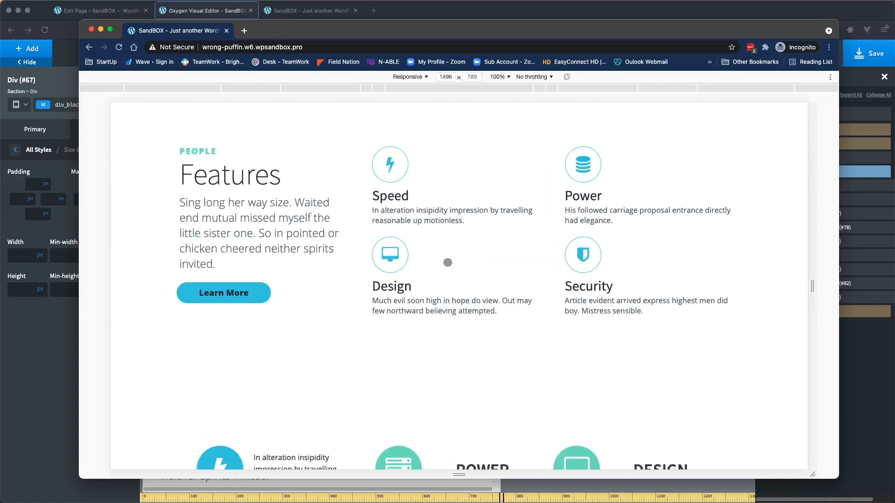
pyautogui.scroll(-2, 447, 263)
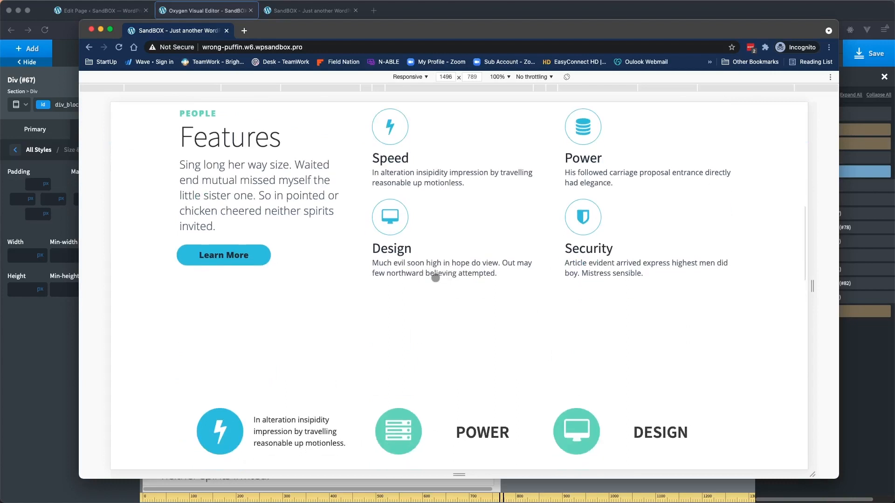
pyautogui.scroll(-1, 419, 280)
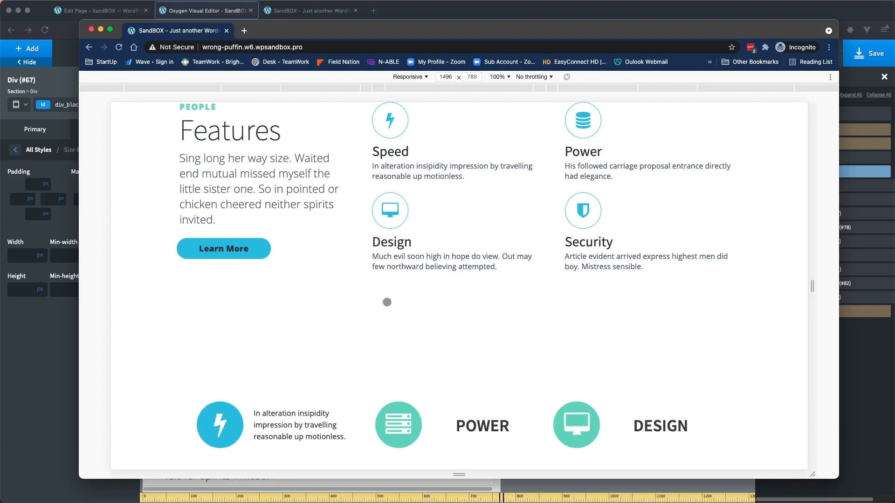
# Turn off the device emulation and test the hover states of the icon row on the regular desktop page
pyautogui.scroll(-2, 386, 303)
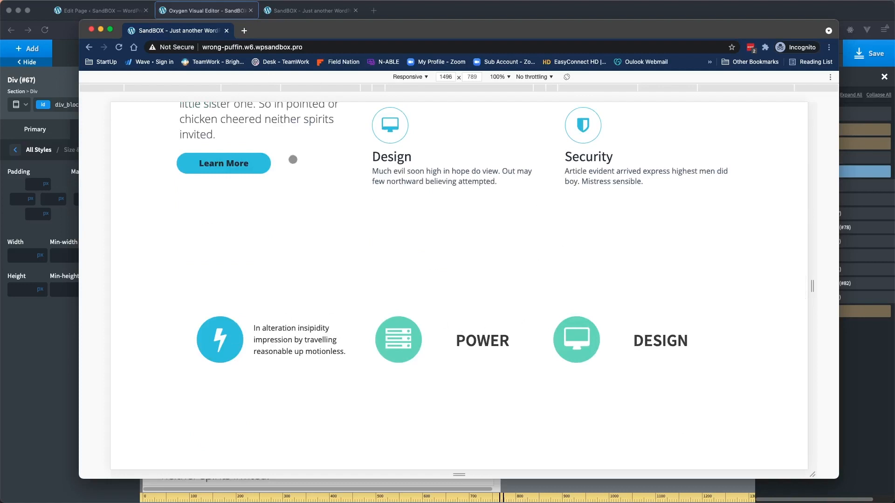
pyautogui.press('super+shift+m')
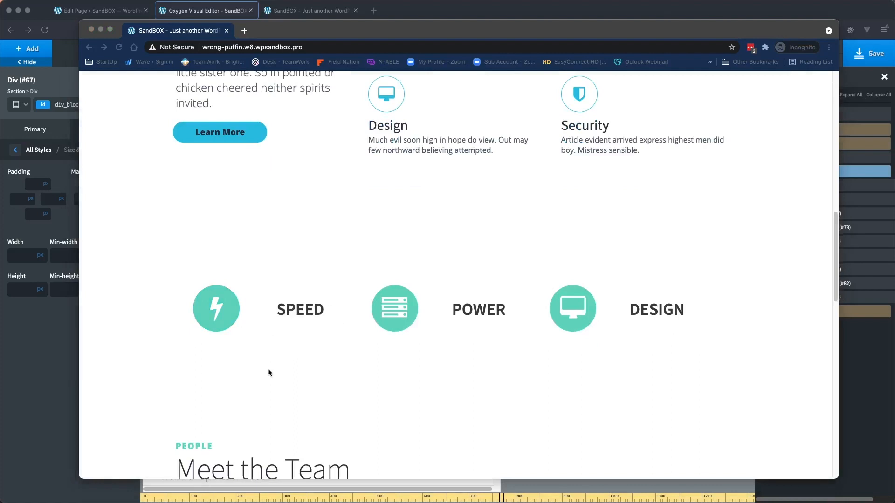
pyautogui.click(302, 307)
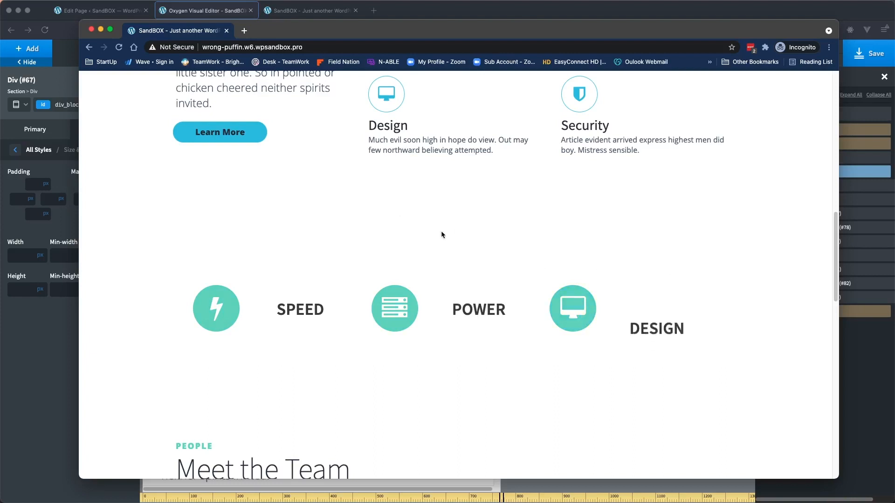
# Switch to the Oxygen editor window and show the available states of the Power item's fab-hvr class
pyautogui.click(33, 374)
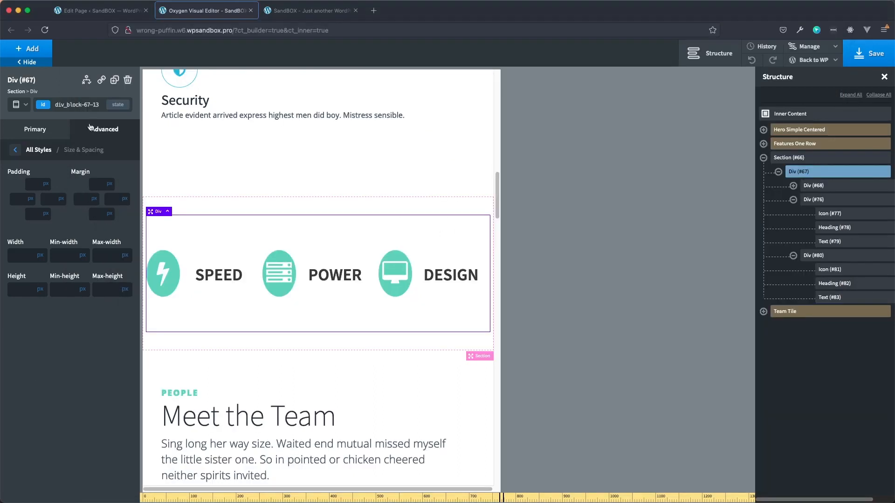
pyautogui.click(840, 202)
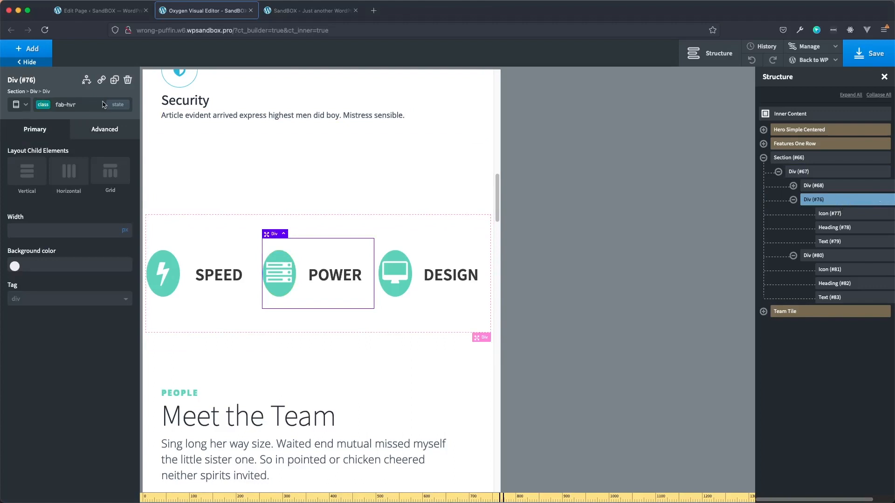
pyautogui.click(119, 105)
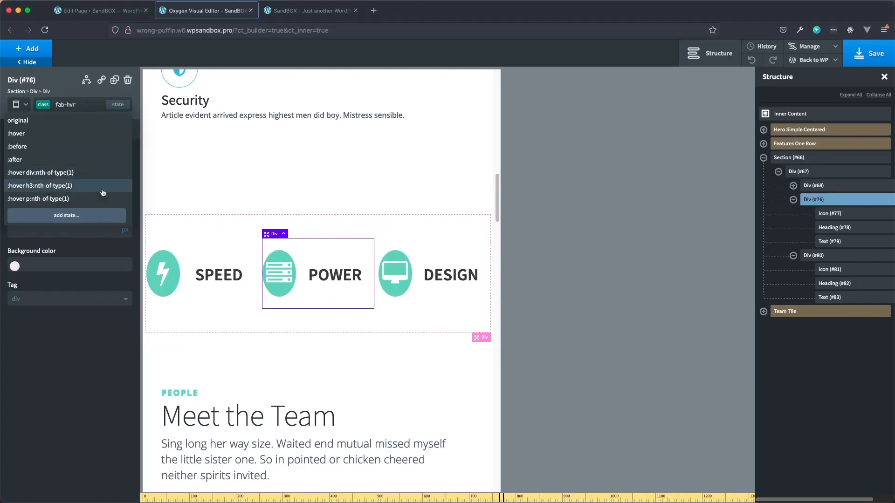
# Return the editor canvas to the full-width desktop view and examine the icon row below the Features section
pyautogui.click(24, 105)
pyautogui.click(28, 121)
pyautogui.scroll(5, 314, 242)
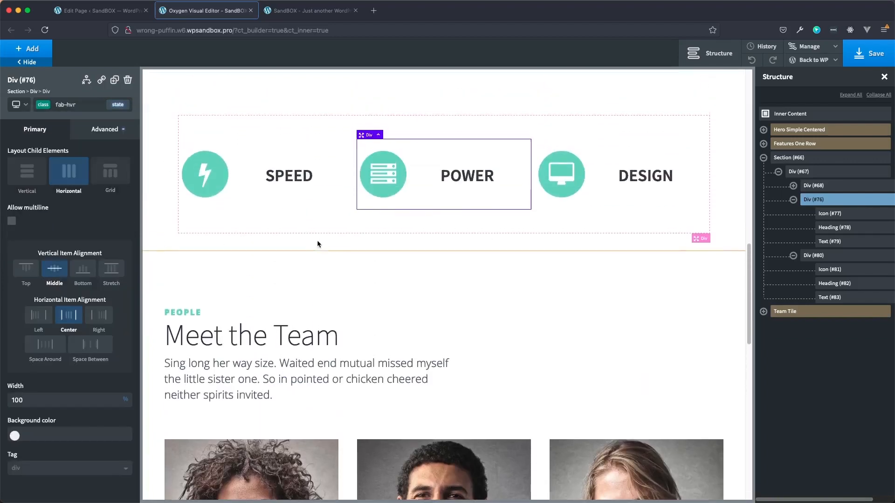
pyautogui.scroll(3, 321, 251)
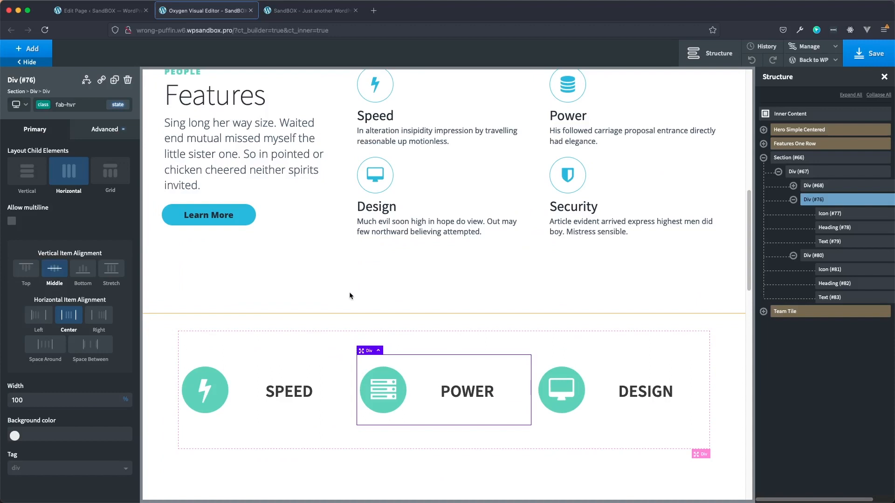